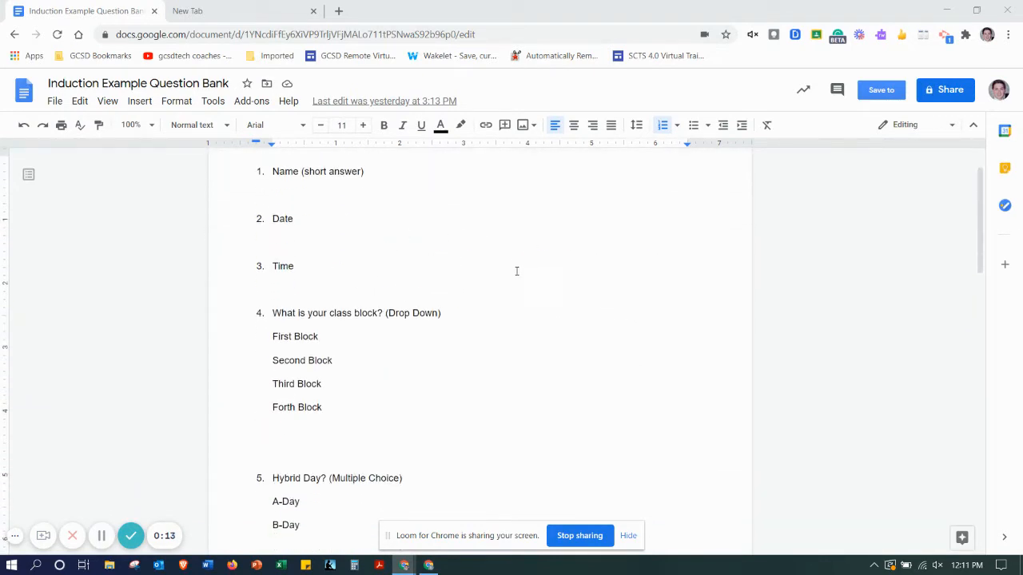
- Review the questions, answer choices and question types noted in the Induction Example Question Bank document
scroll(432, 228, down, 1)
scroll(596, 343, down, 5)
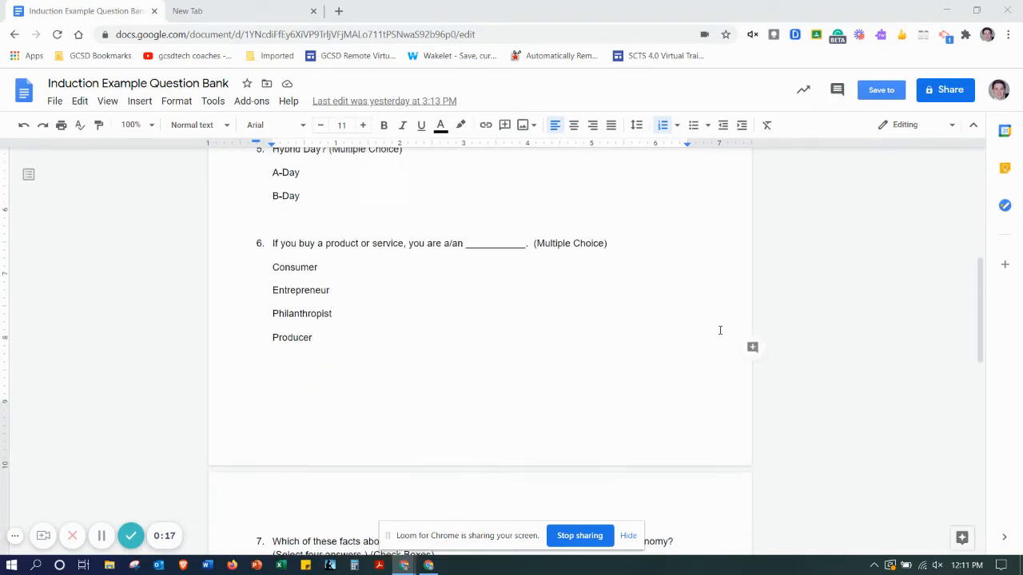
scroll(703, 327, up, 1)
scroll(703, 328, down, 7)
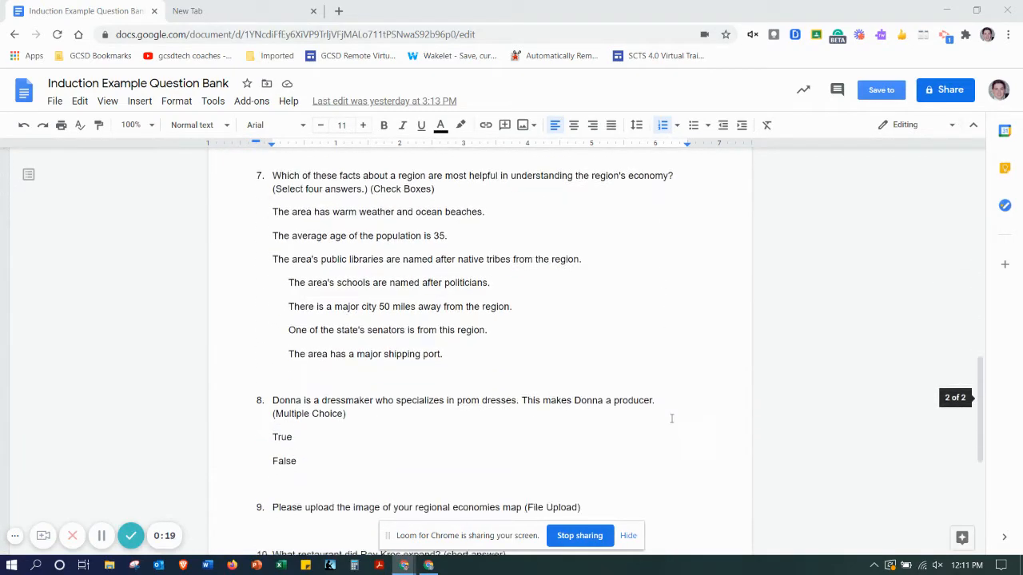
scroll(671, 419, down, 2)
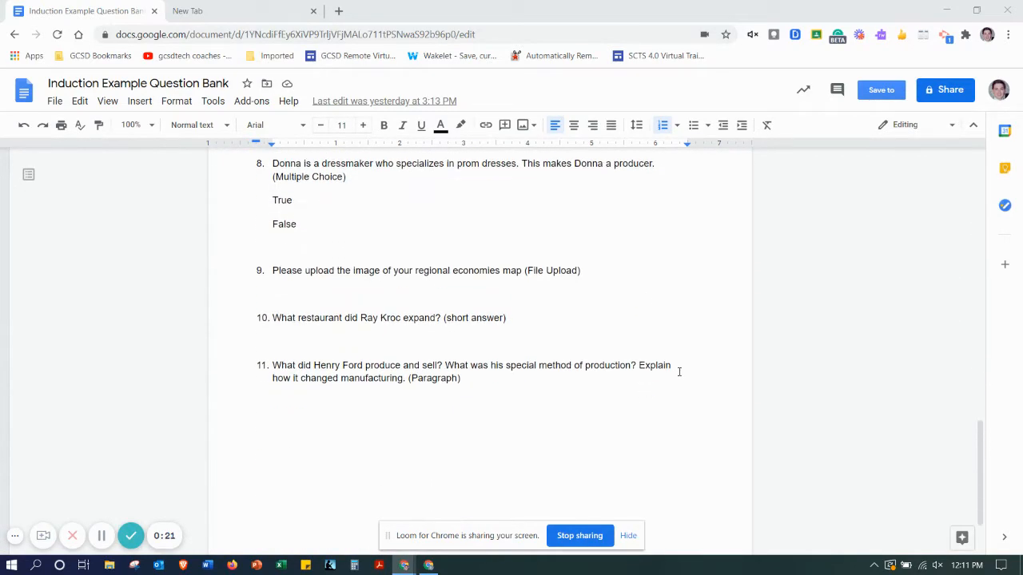
scroll(690, 384, down, 1)
scroll(689, 375, up, 6)
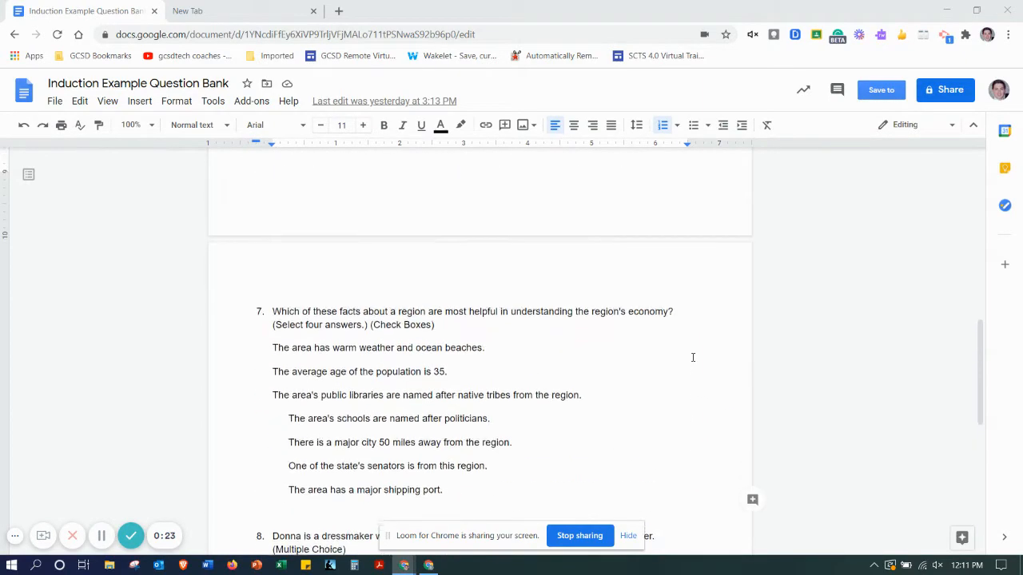
scroll(693, 357, up, 15)
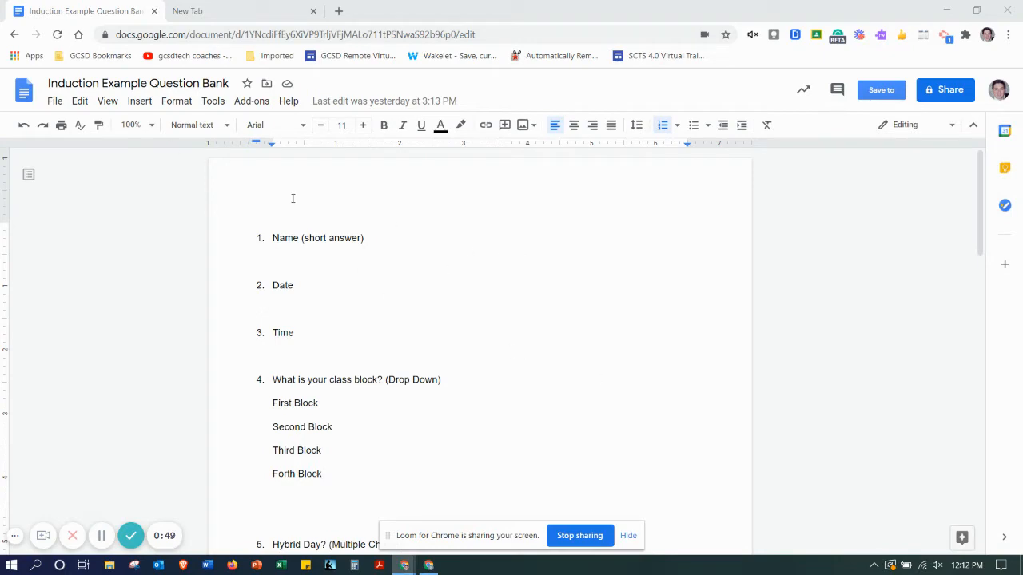
scroll(648, 296, down, 6)
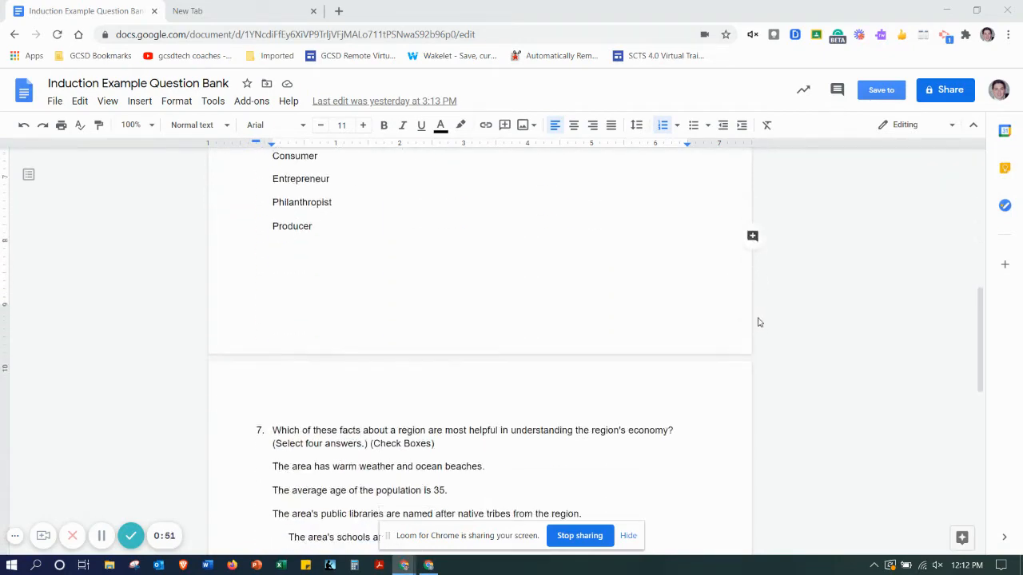
scroll(759, 322, down, 7)
scroll(559, 402, up, 1)
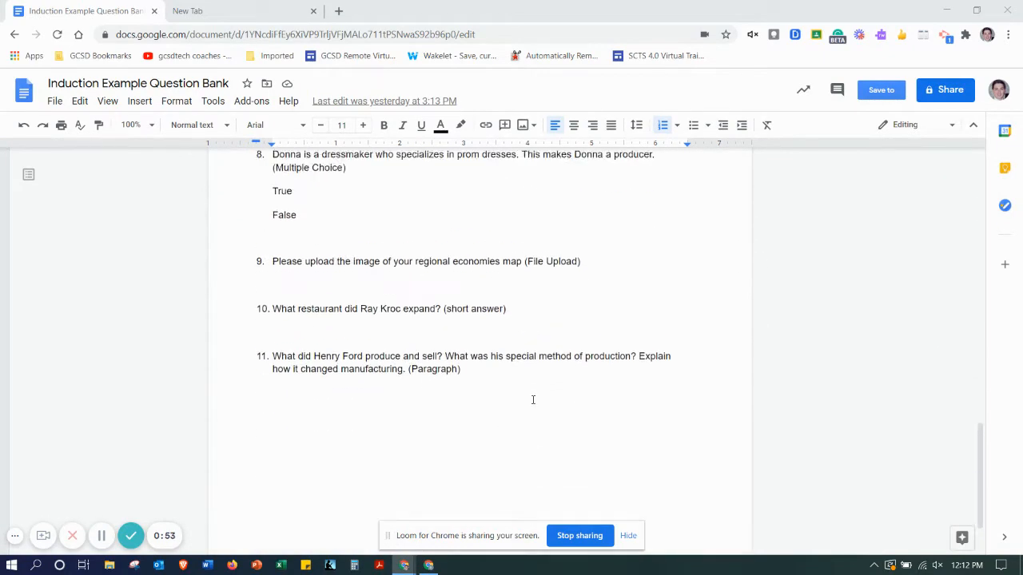
scroll(651, 390, up, 12)
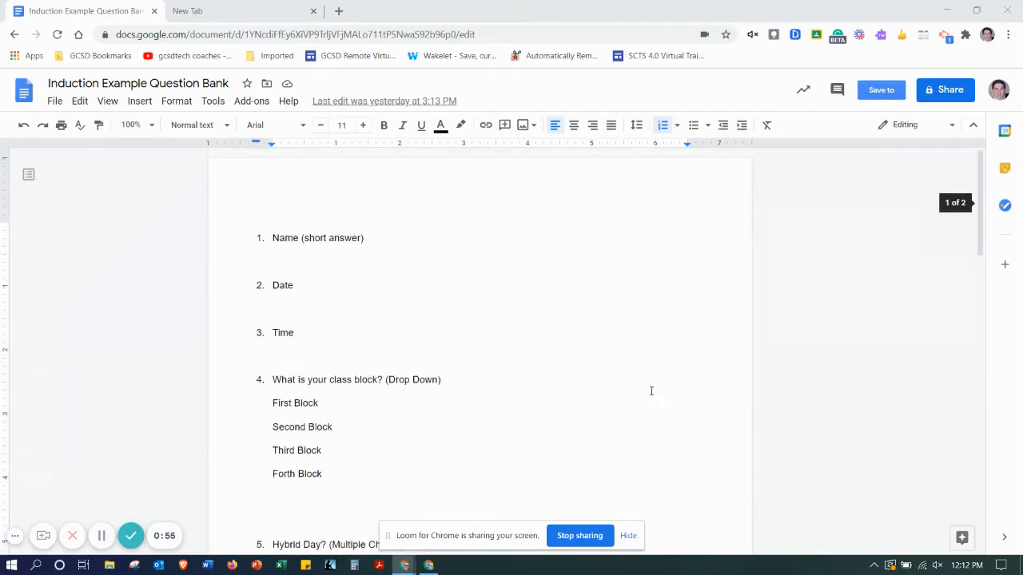
- Switch to Google Forms and create a new blank form
click(190, 10)
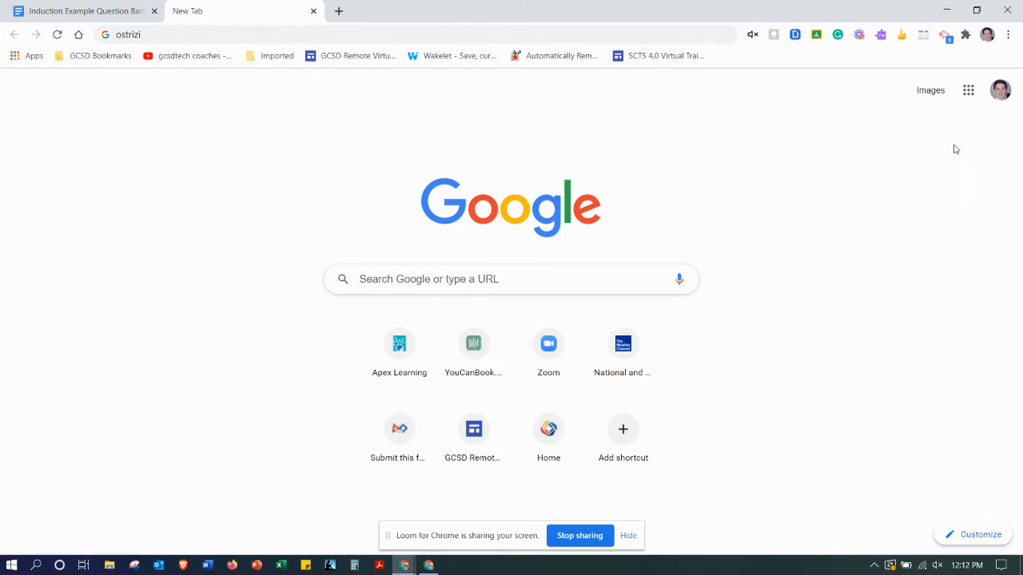
click(967, 91)
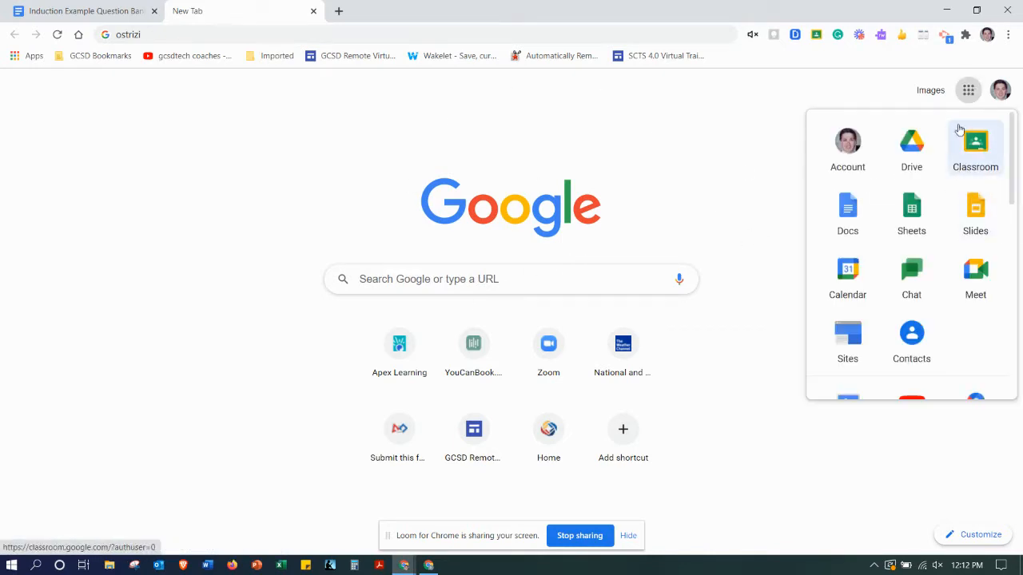
scroll(971, 211, down, 3)
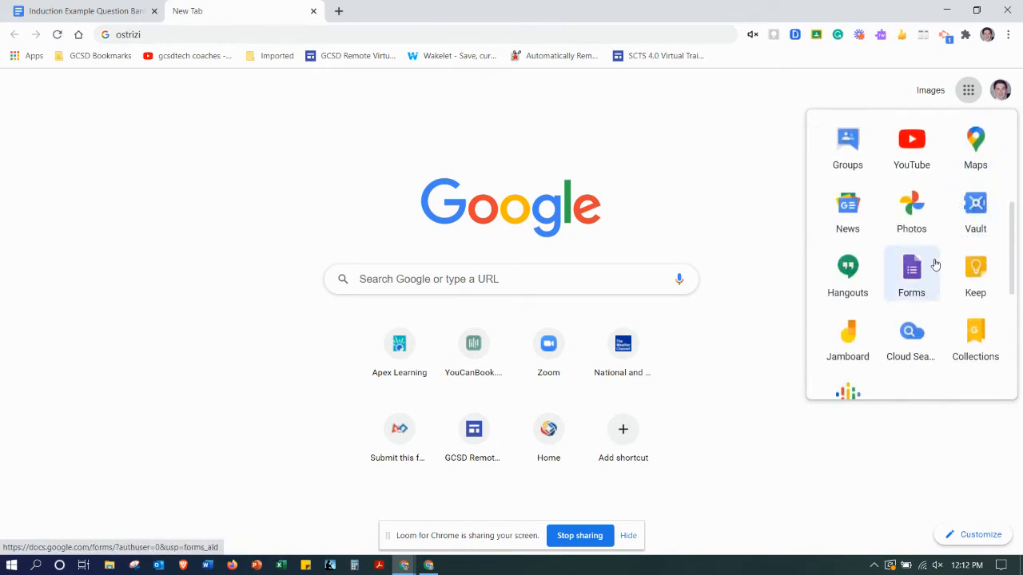
click(928, 276)
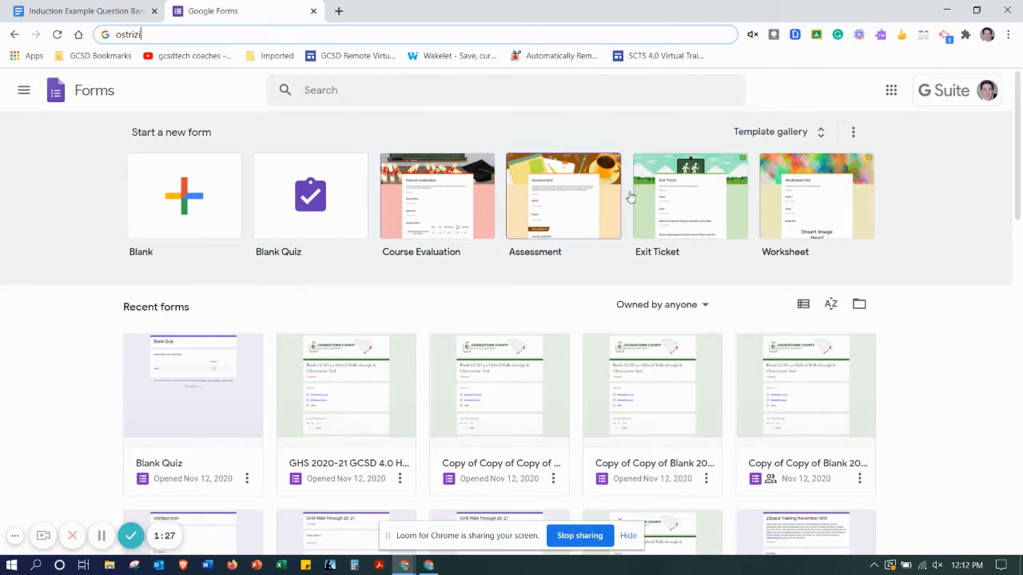
click(198, 195)
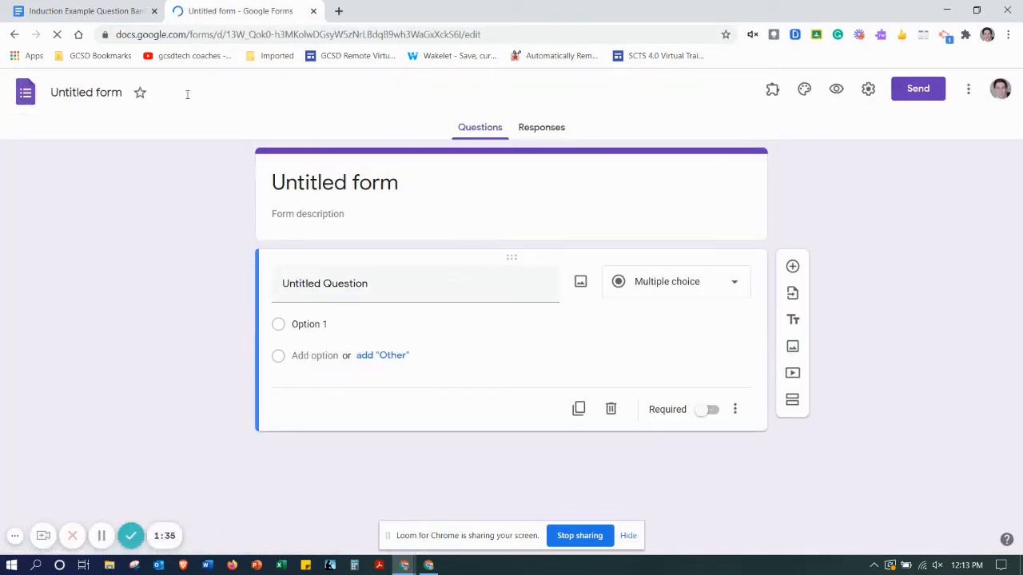
- Title the form "Induction Example Quiz"
click(313, 176)
text(Induc)
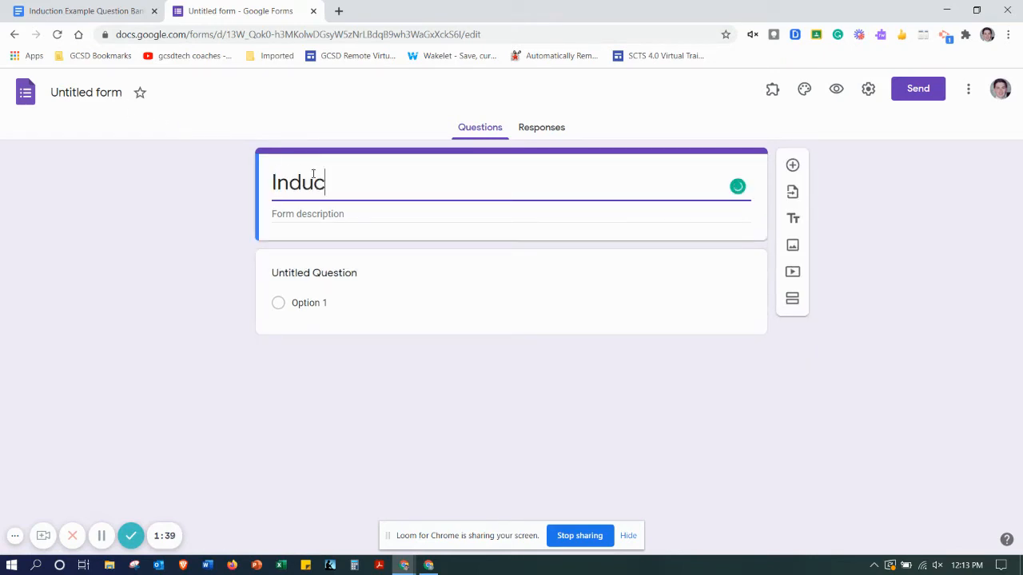
text(tion Example)
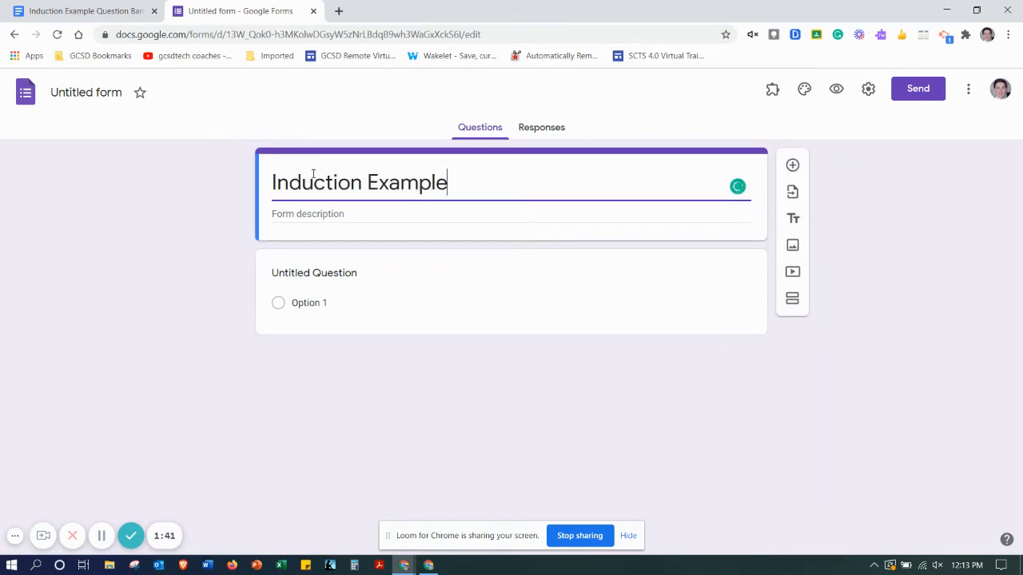
text( QUI)
key(BackSpace)
key(BackSpace)
text(ui)
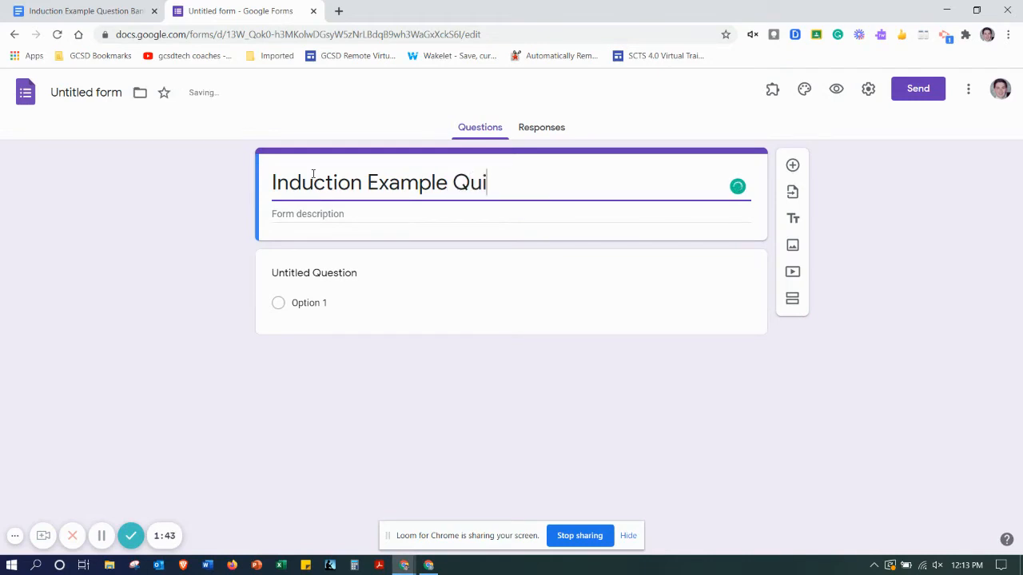
text(z)
click(209, 272)
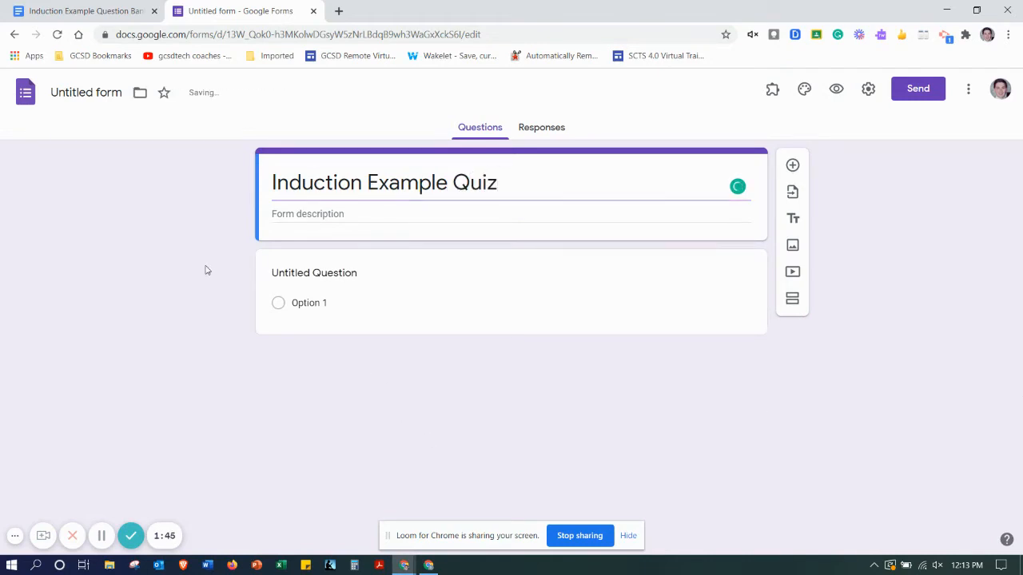
- Set the form's theme color to blue #4285f4 and its background to the darkest blue tint
click(804, 90)
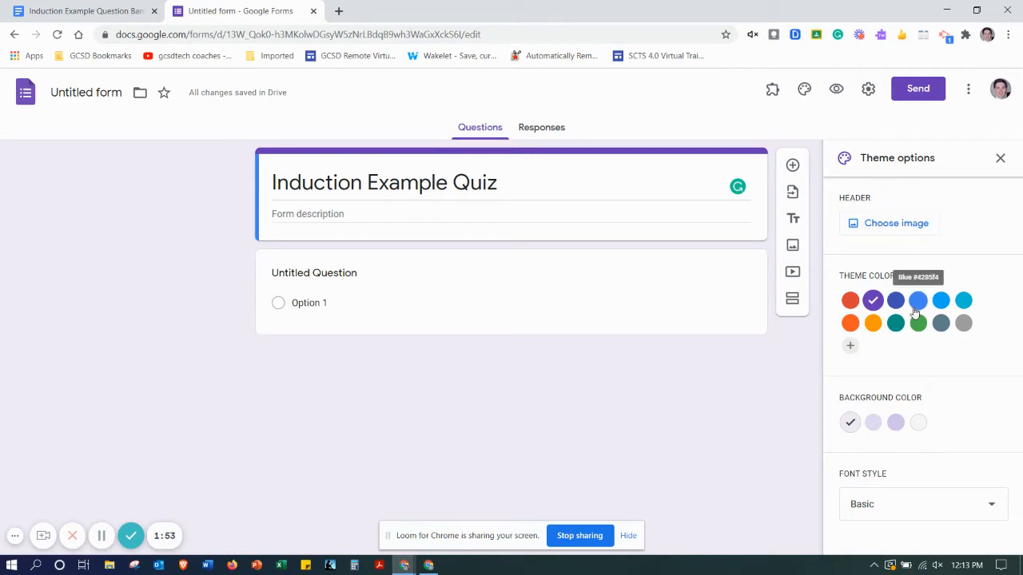
click(927, 302)
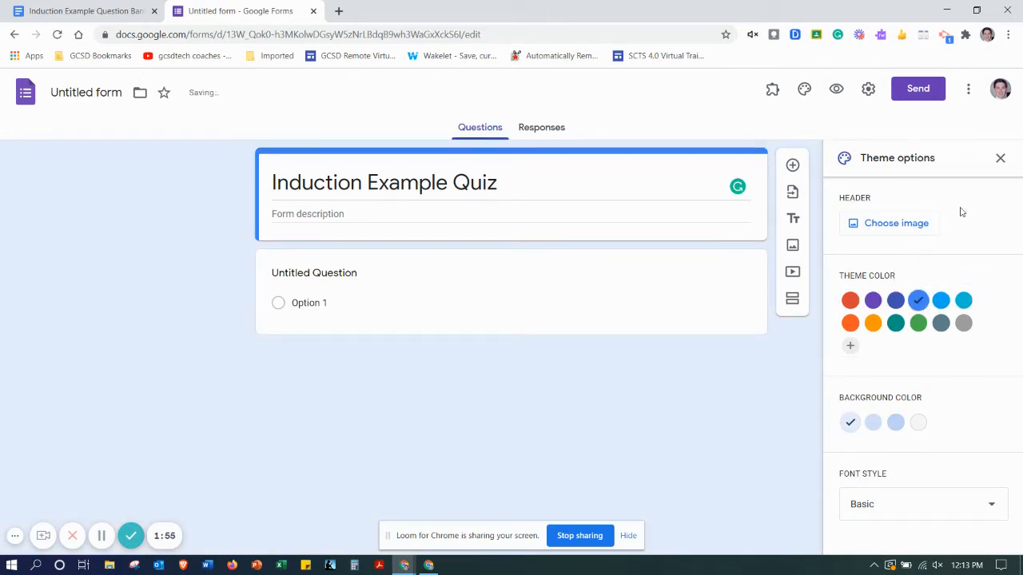
click(895, 422)
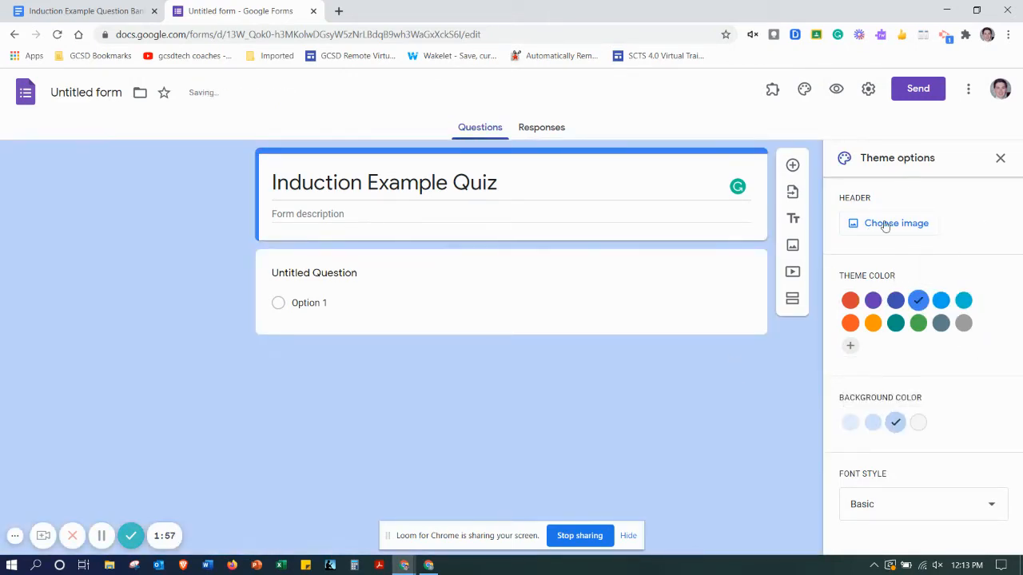
click(1008, 162)
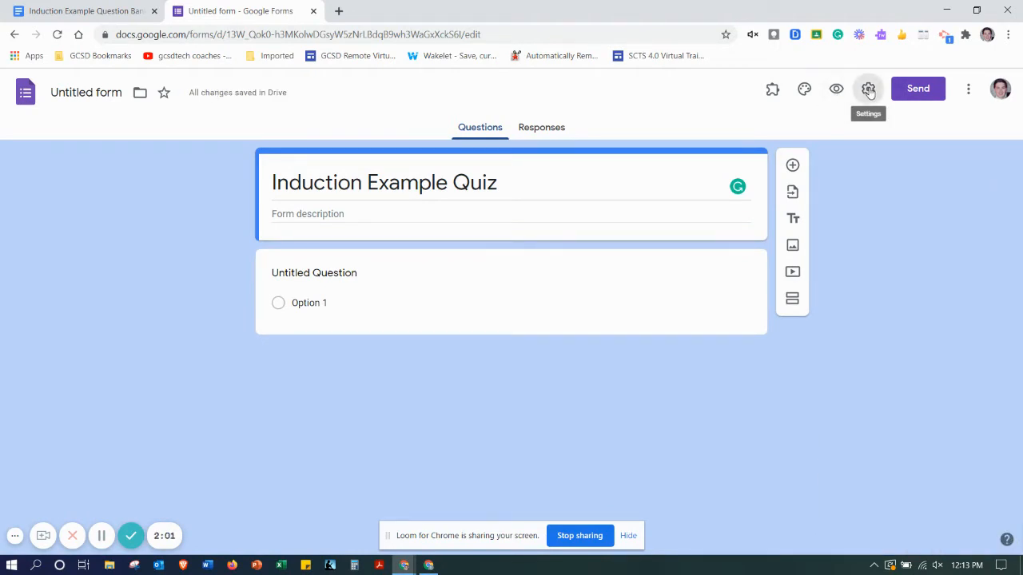
- Configure the form's general settings to collect email addresses and limit respondents to 1 response
click(867, 89)
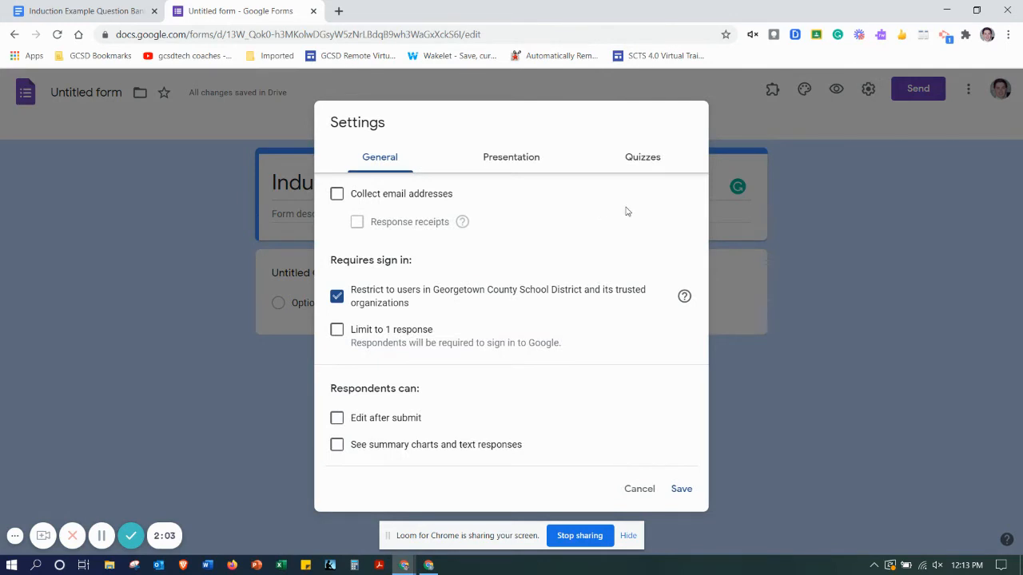
click(337, 195)
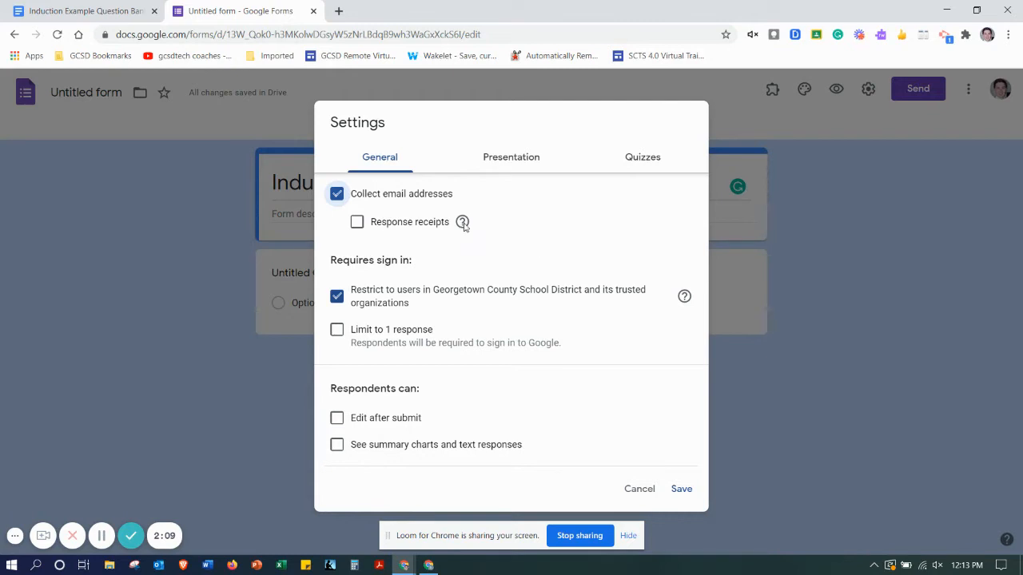
mouse_move(463, 226)
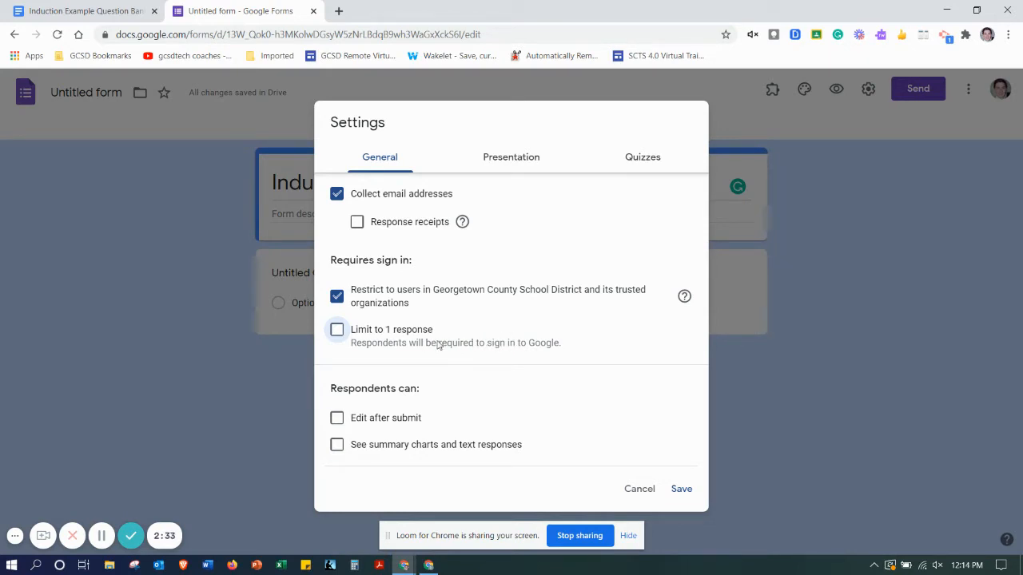
click(339, 336)
click(341, 334)
click(336, 329)
- Set the form's confirmation message to "Thank you for taking this test."
click(512, 157)
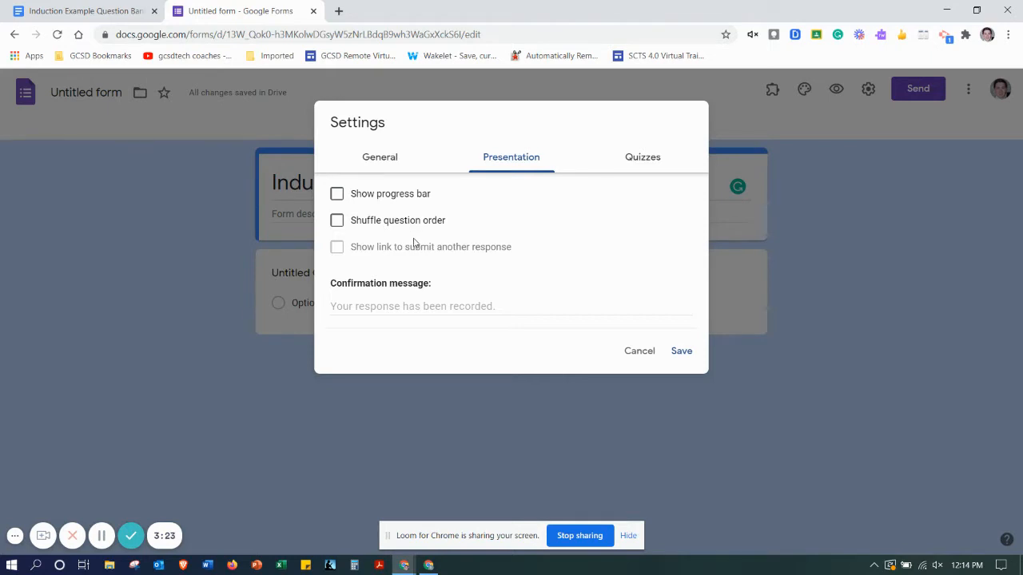
click(508, 312)
text(Thank)
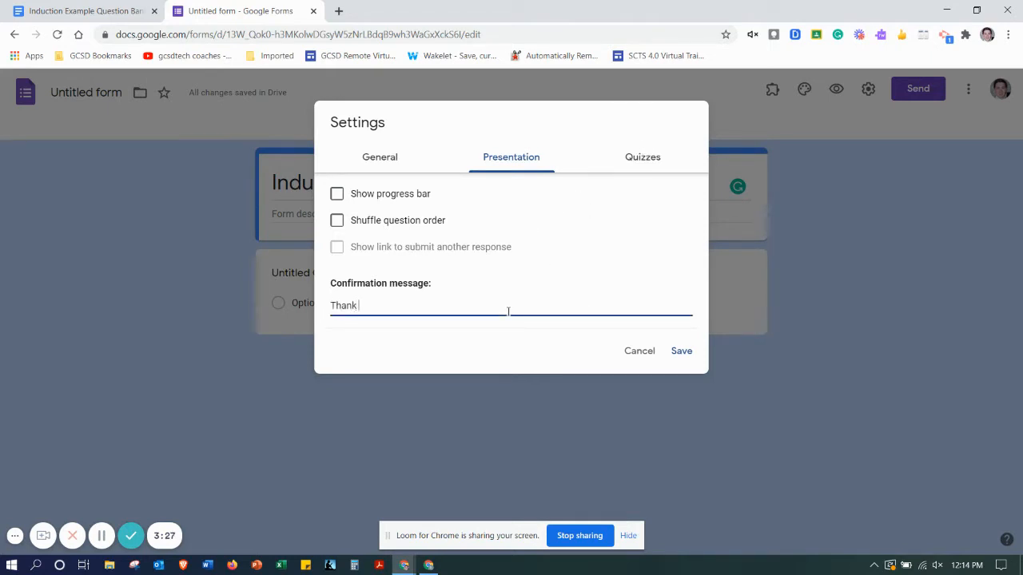
text( you for taking this test.)
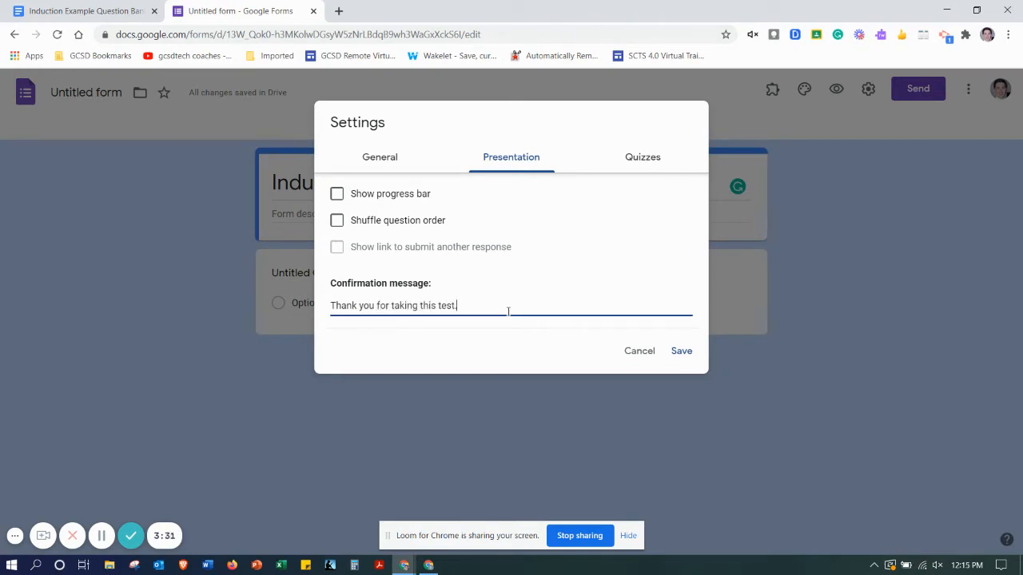
- Make the form a quiz, stop respondents from seeing correct answers, and save the settings
click(641, 162)
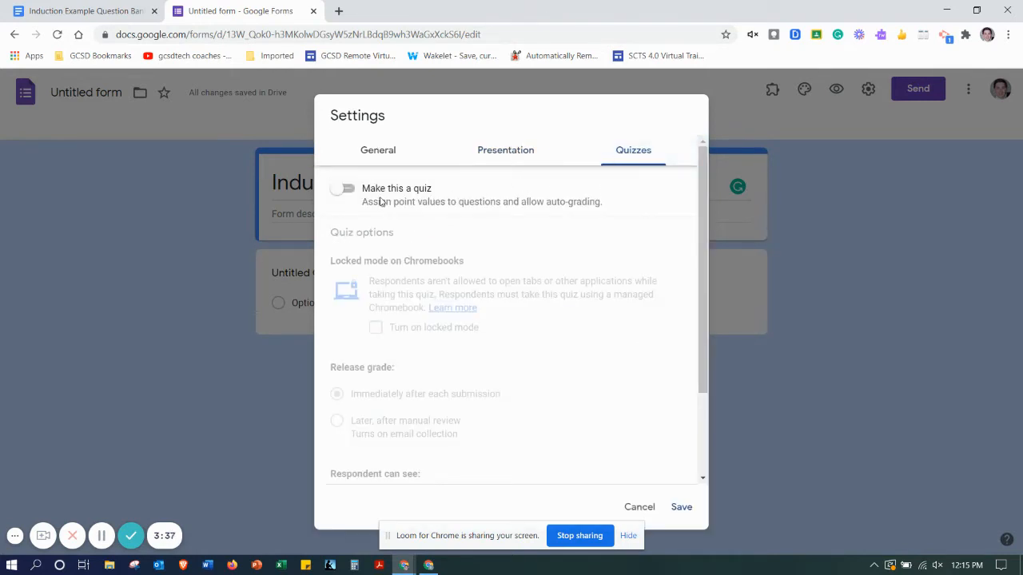
click(343, 190)
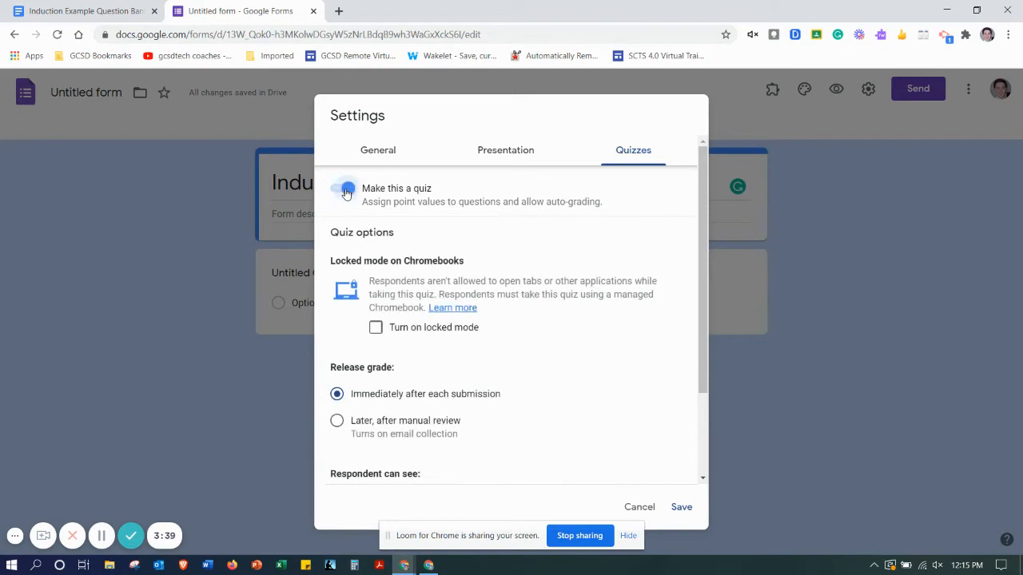
scroll(588, 279, down, 1)
scroll(386, 237, up, 1)
scroll(548, 308, down, 2)
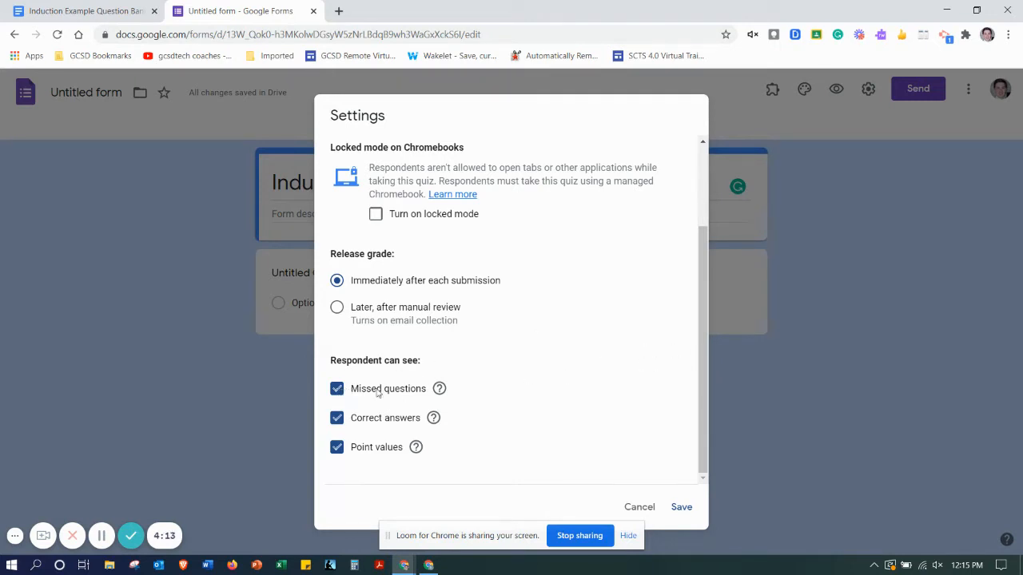
mouse_move(446, 391)
click(337, 418)
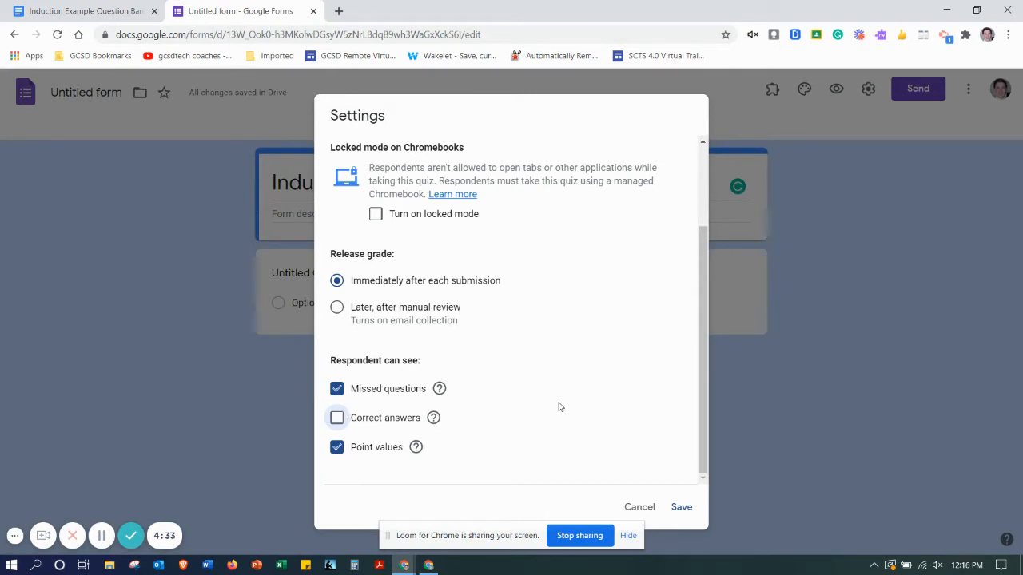
click(685, 511)
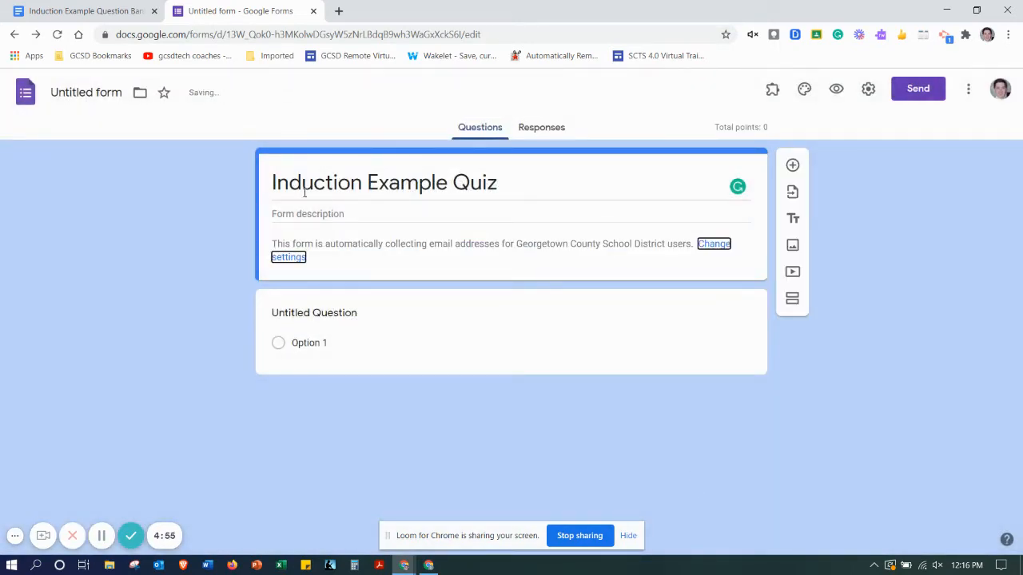
- Enter "This is quiz example" as the form description
click(423, 214)
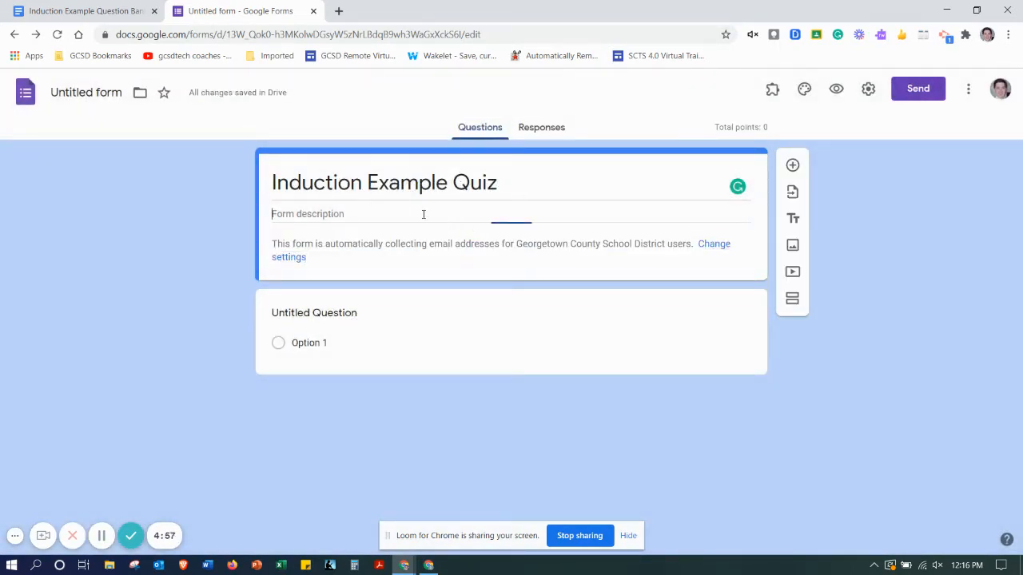
text(This )
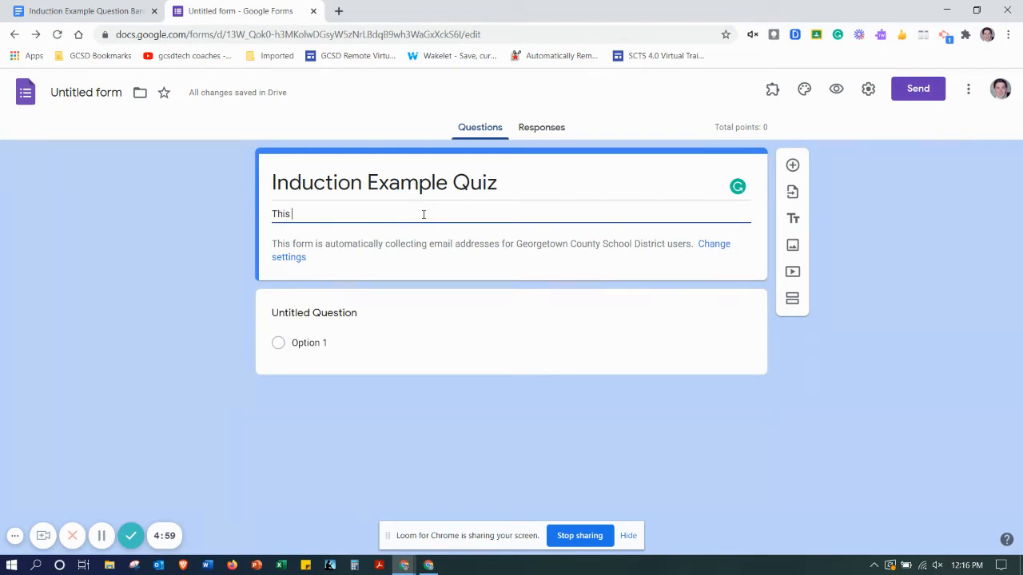
text(is quiz)
text( ezm)
text(xampl)
text(e)
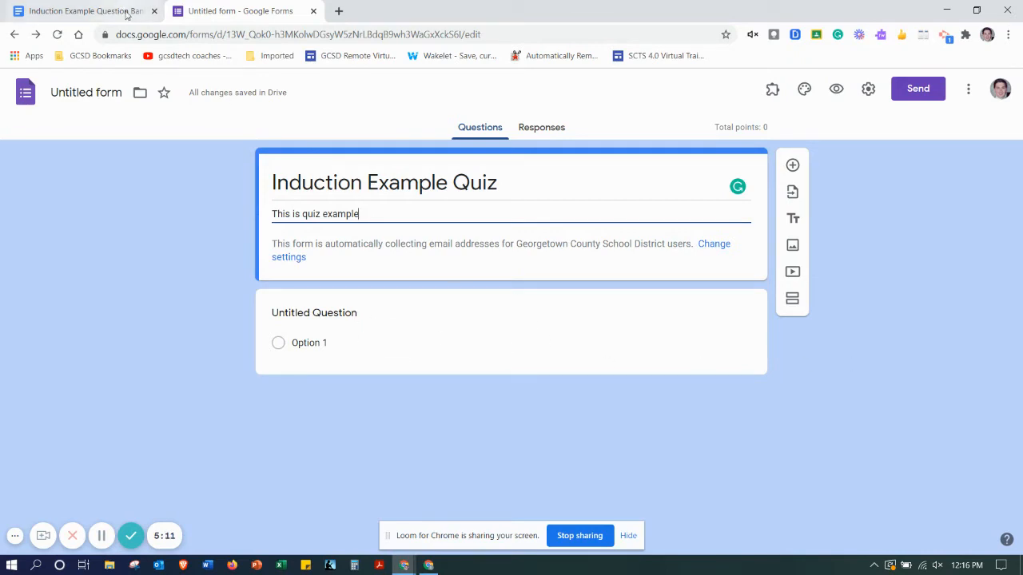
- Replace the untitled question's text with "Name", copied from the Induction Example Question Bank document
click(455, 312)
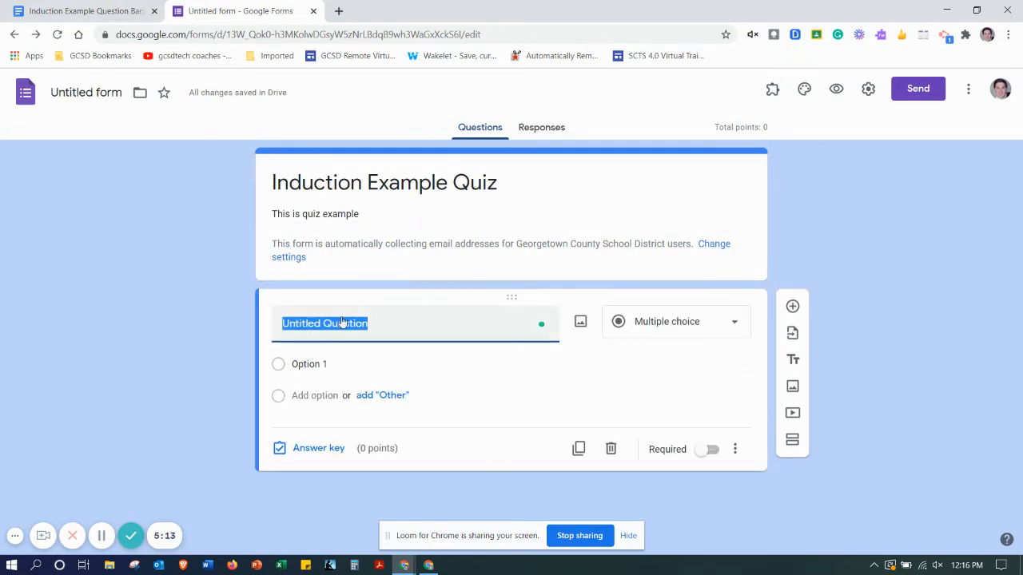
click(88, 7)
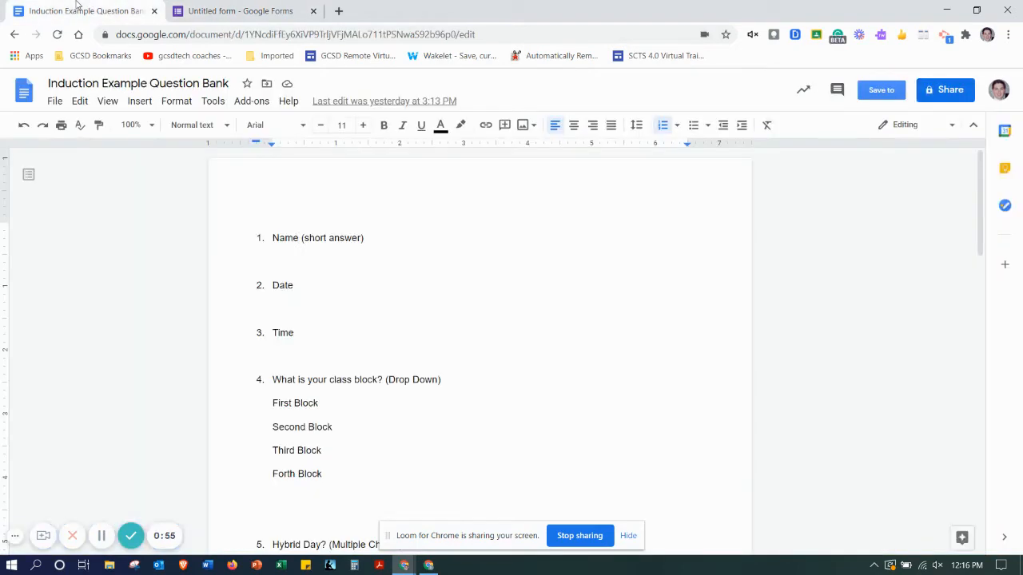
drag(300, 238, 272, 240)
right_click(284, 245)
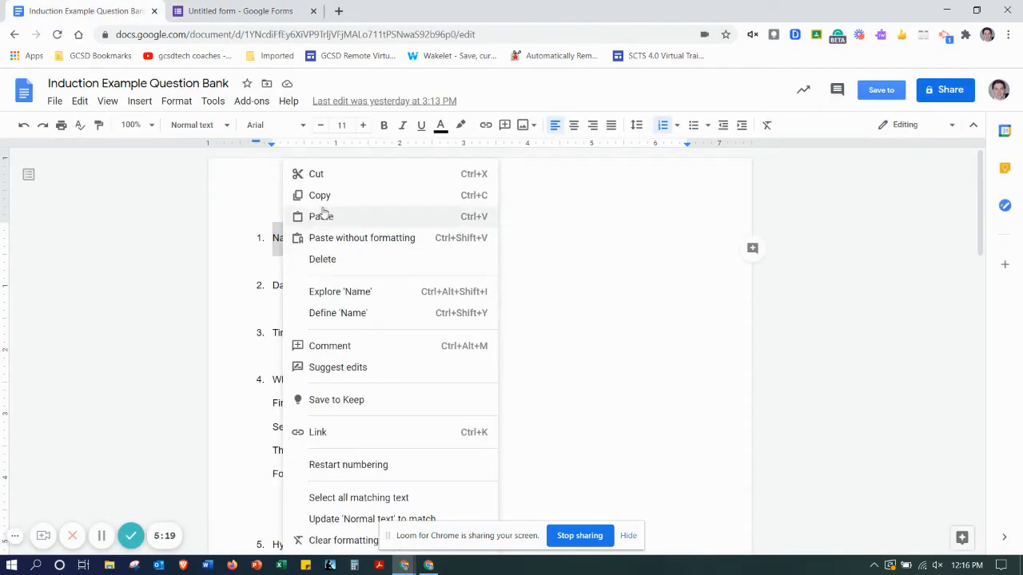
click(329, 195)
click(234, 10)
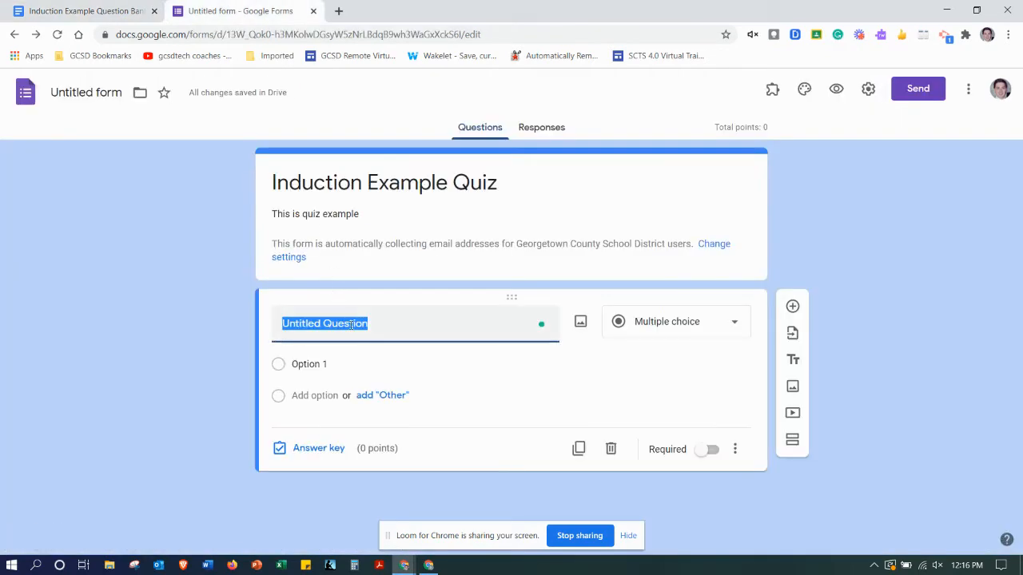
right_click(352, 323)
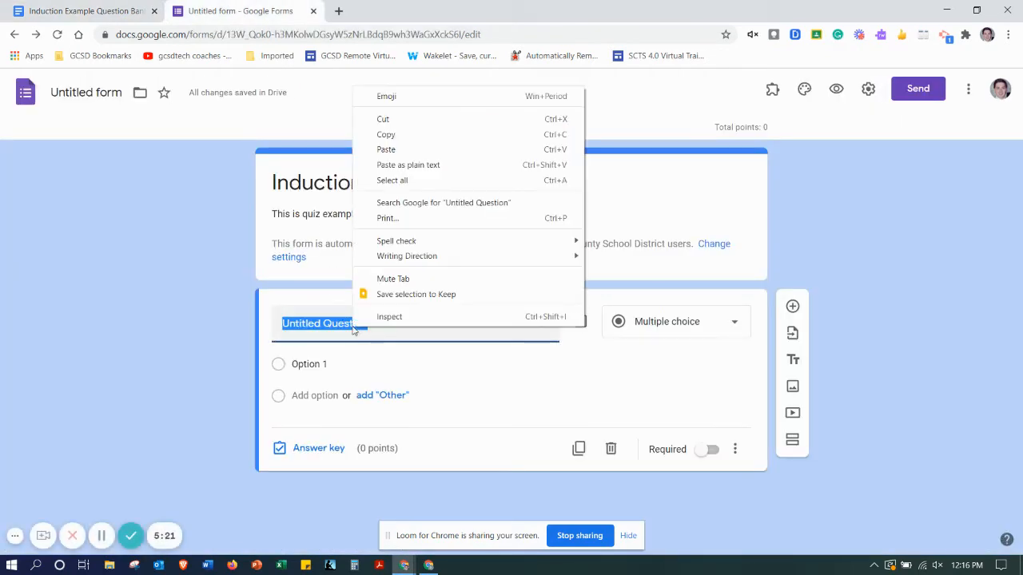
click(423, 149)
- Set the Name question's type to Short answer and make it required
click(729, 336)
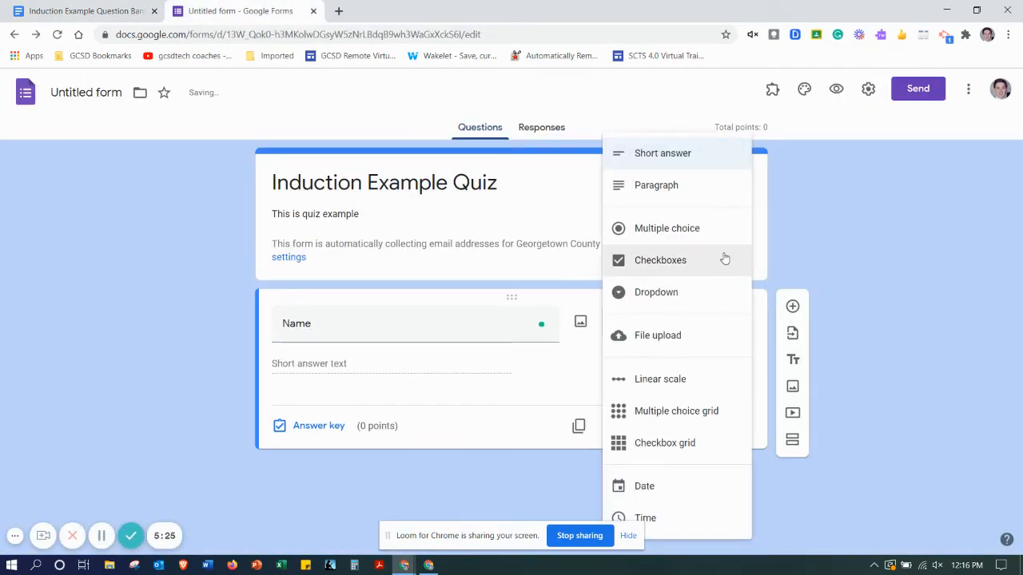
click(685, 153)
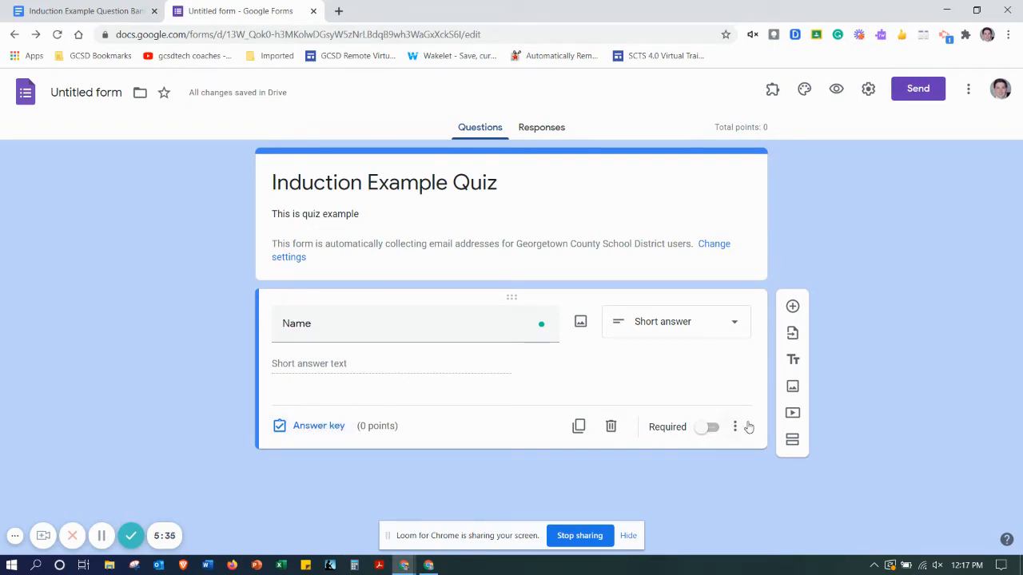
click(715, 429)
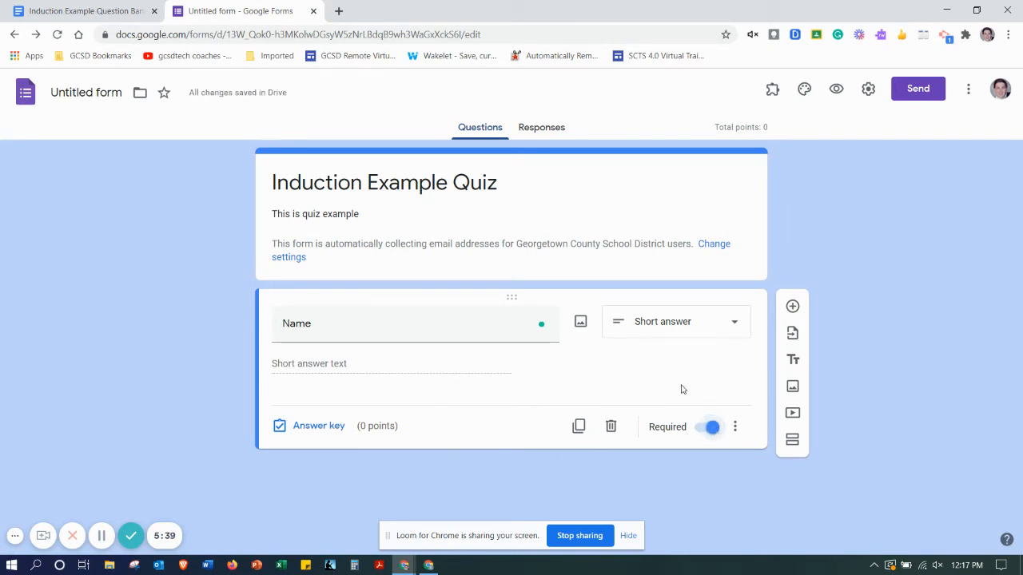
- Add a second question below Name, check the question bank, and set the new question's type to Date
click(791, 309)
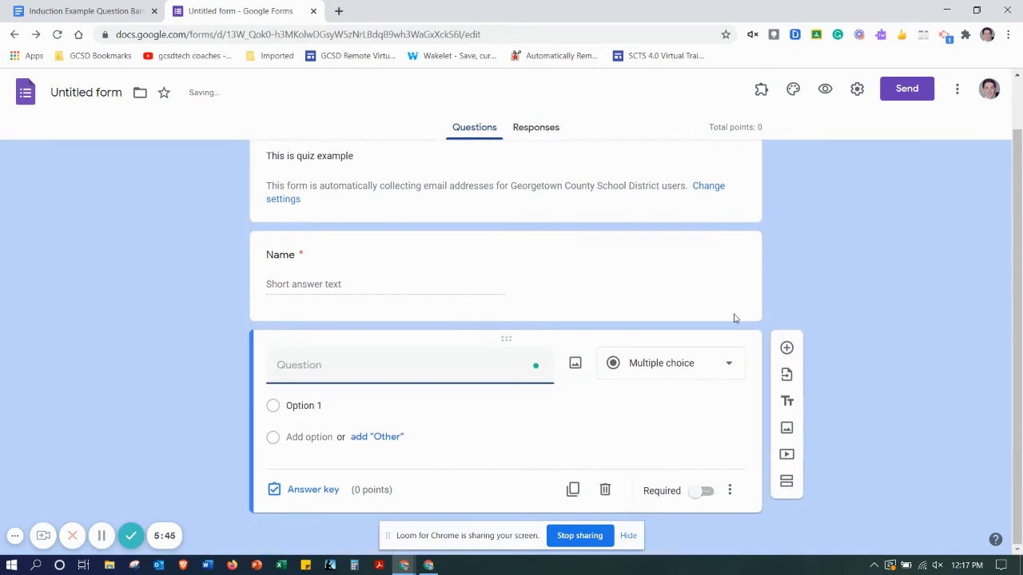
click(144, 11)
click(217, 6)
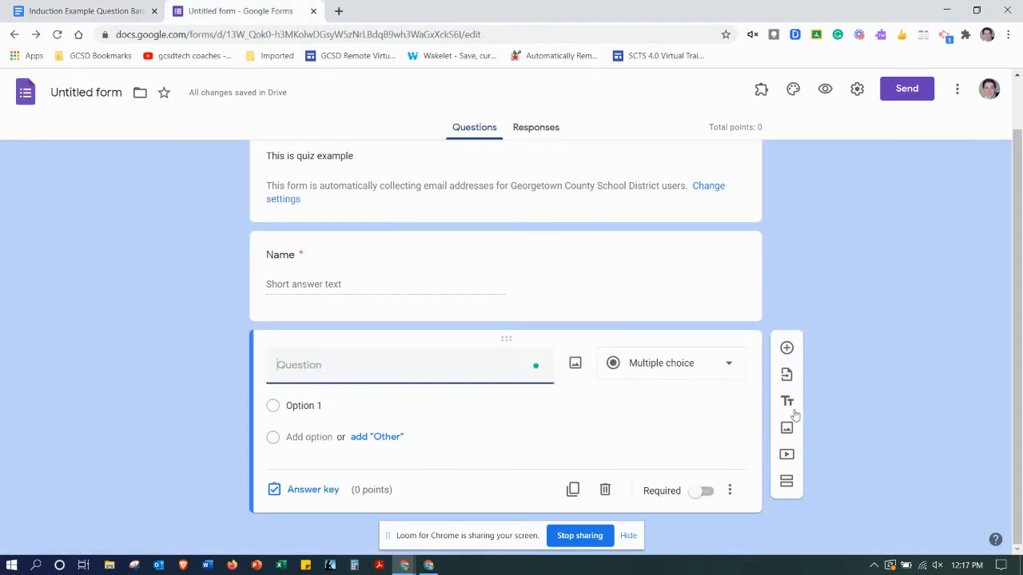
click(708, 373)
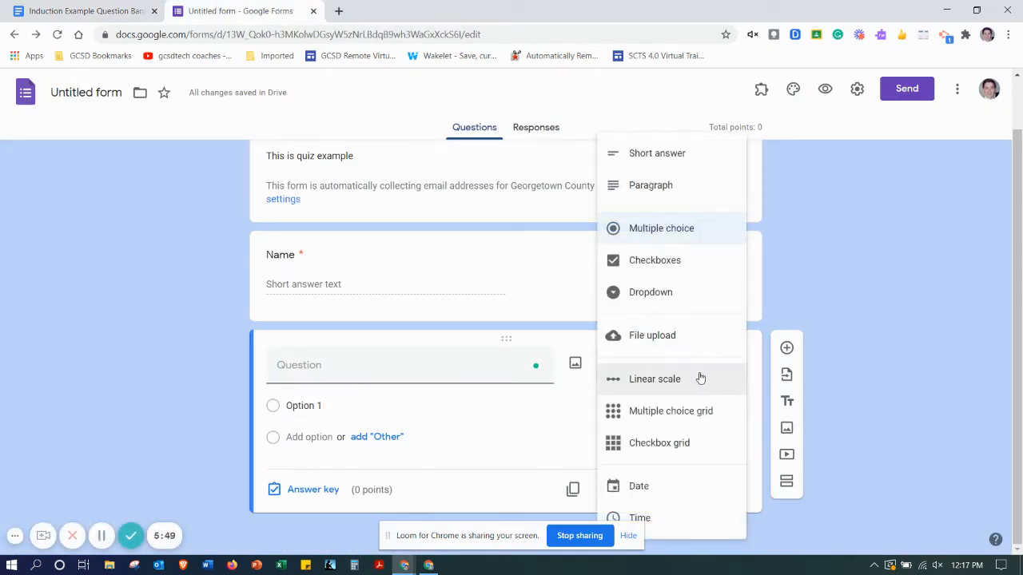
click(699, 485)
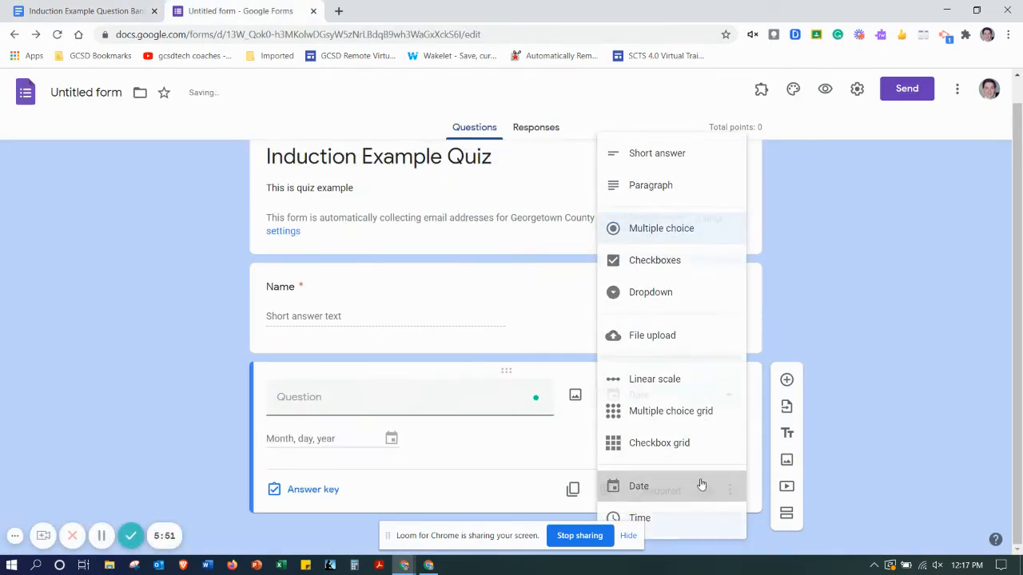
- Title the date question "Please enter today's date" and make it required
click(437, 393)
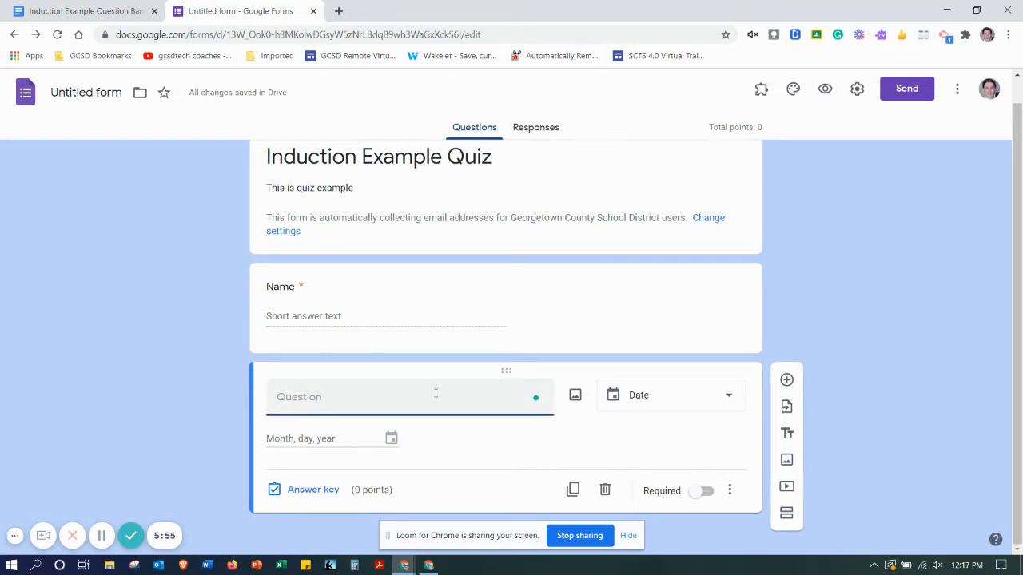
text(Please ente)
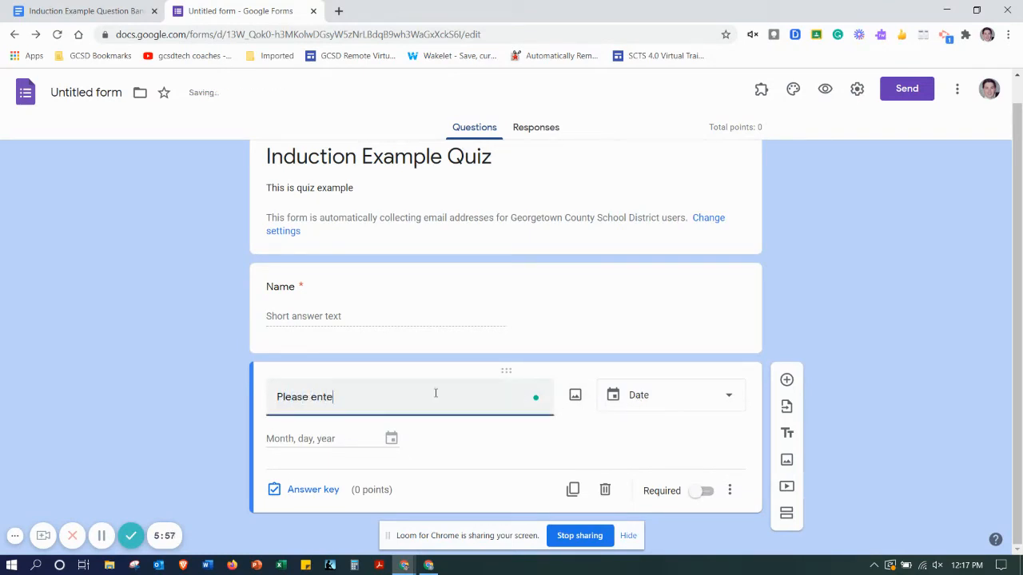
text(r today's date)
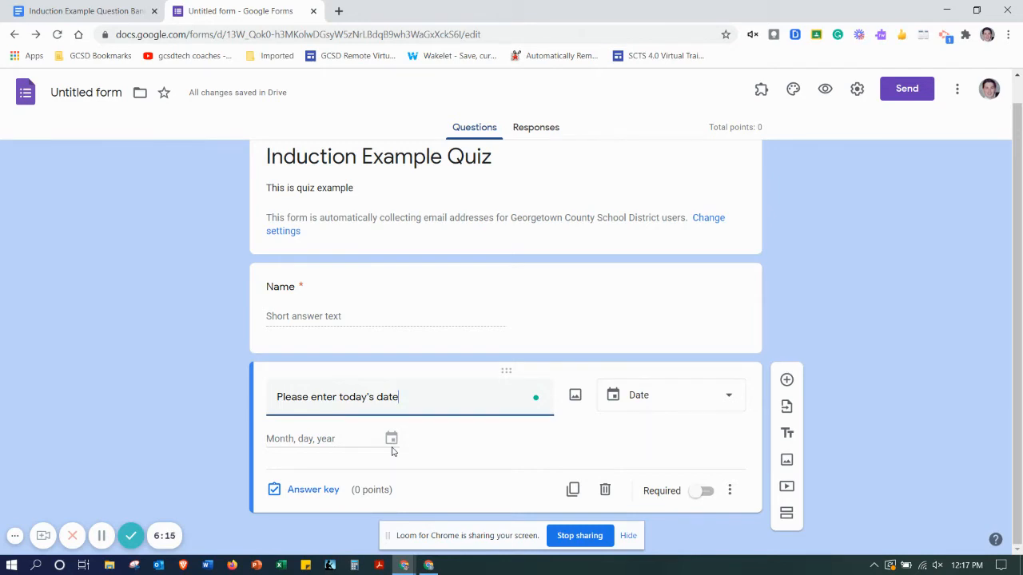
click(703, 494)
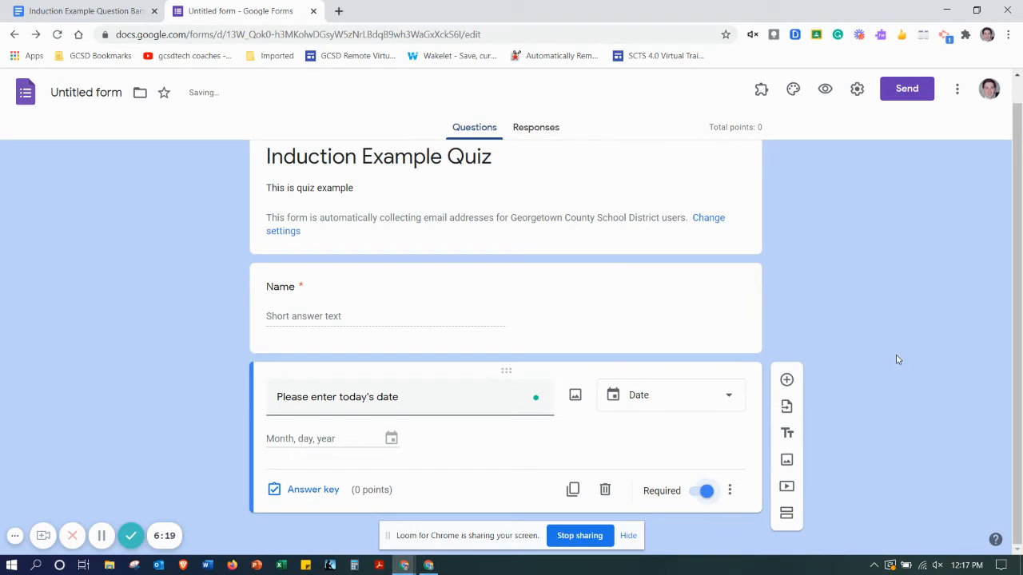
- Add a third question below the date question, check the question bank, and set its type to Time
click(791, 381)
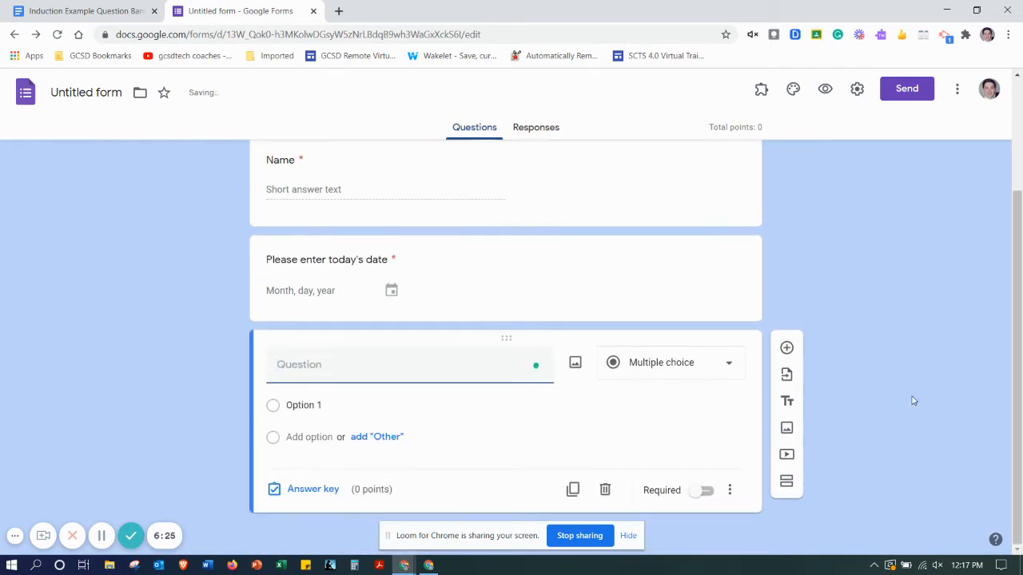
click(94, 7)
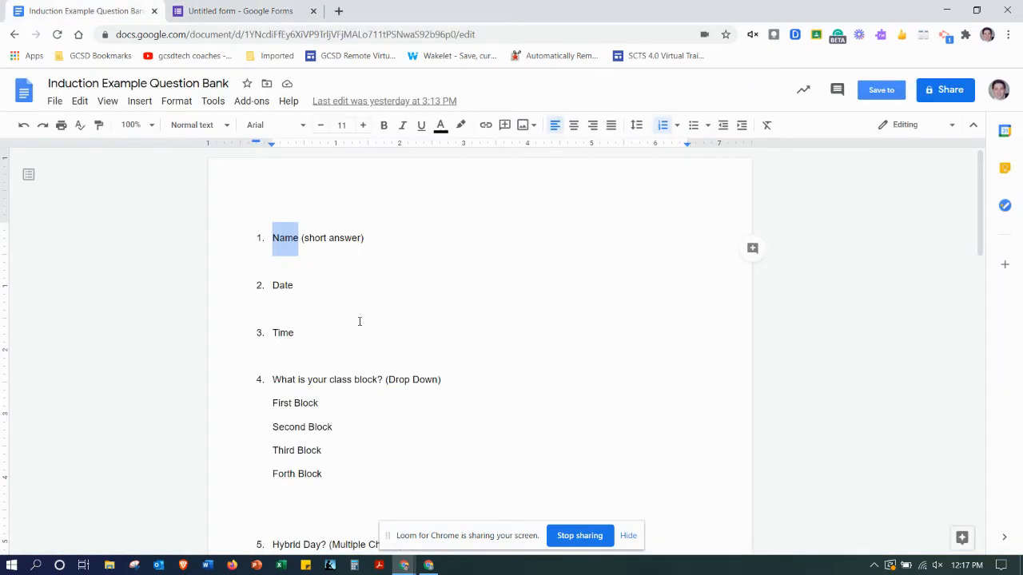
scroll(400, 336, down, 1)
scroll(398, 336, up, 1)
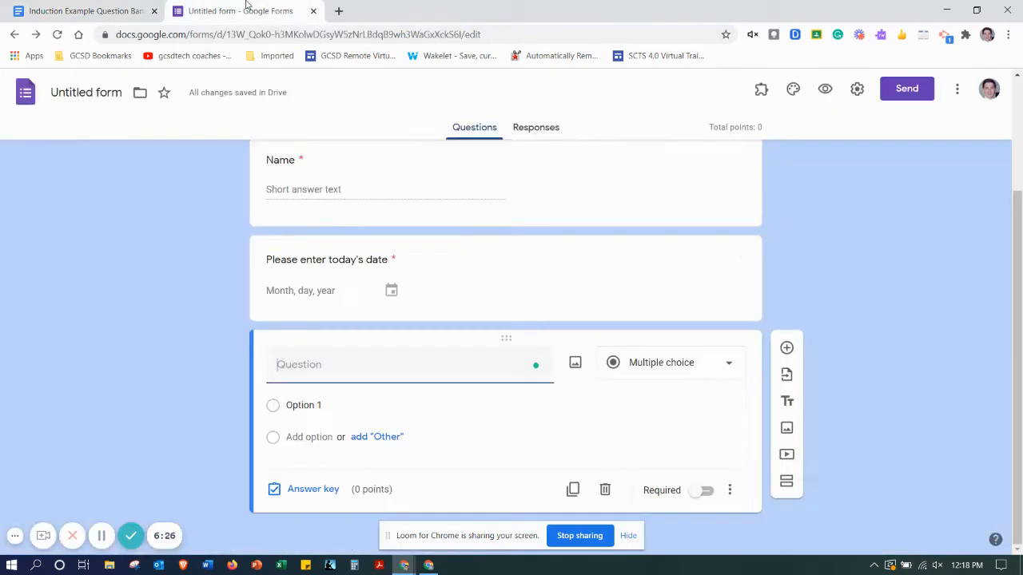
click(261, 6)
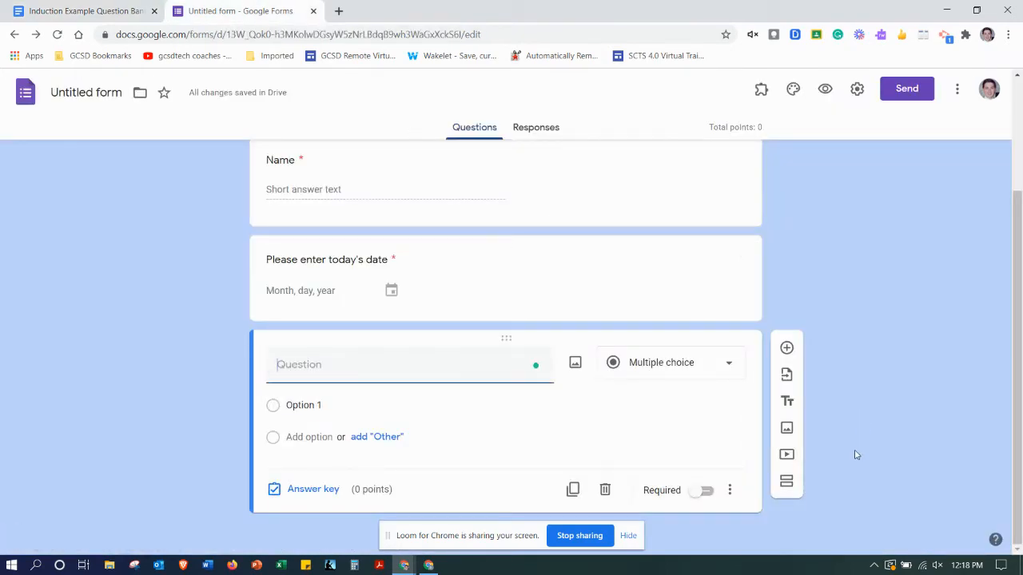
click(718, 371)
click(715, 519)
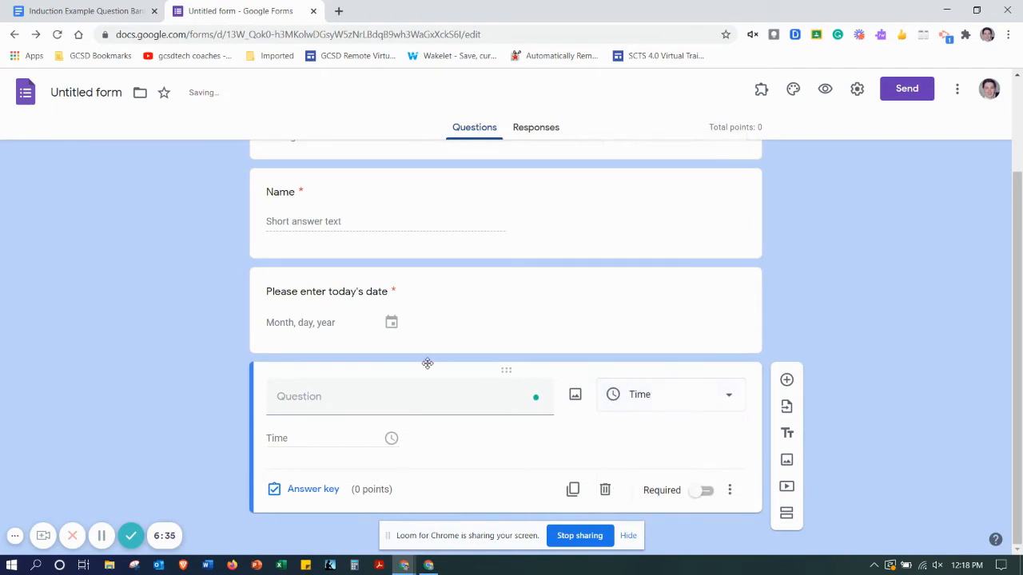
- Title the time question "Please enter the time of day." and make it required
click(433, 393)
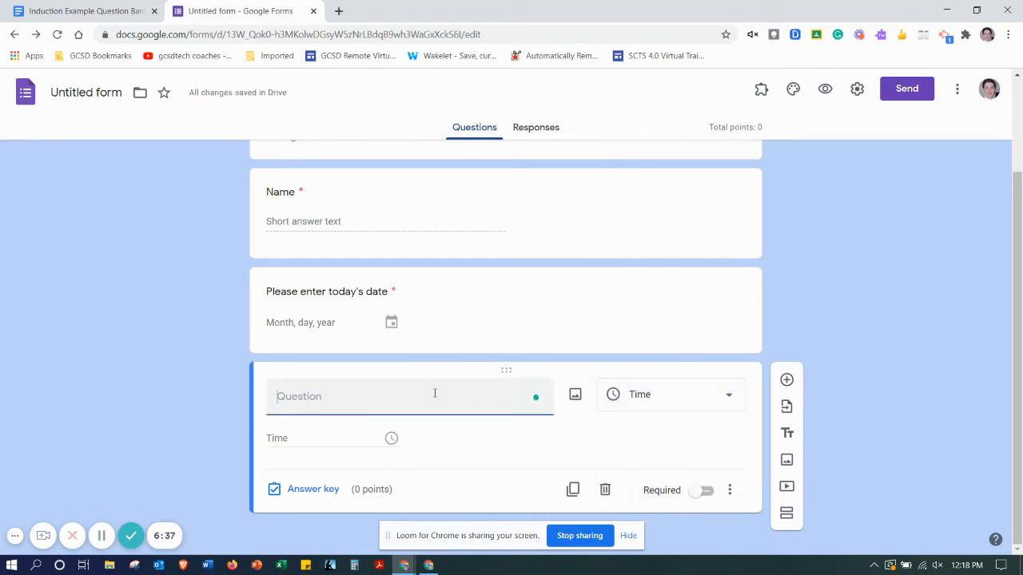
text(Please enter the time o)
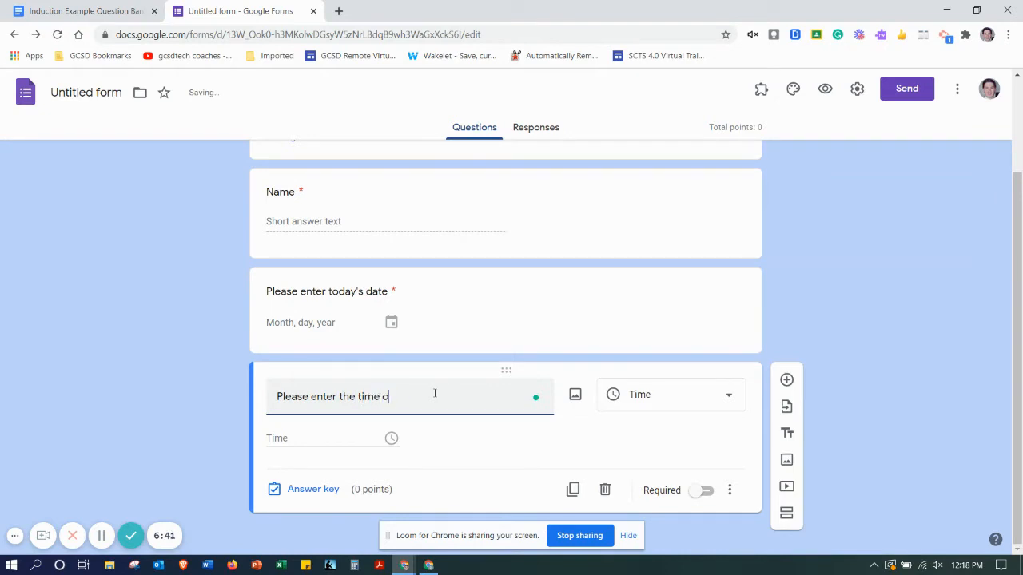
text(f day.)
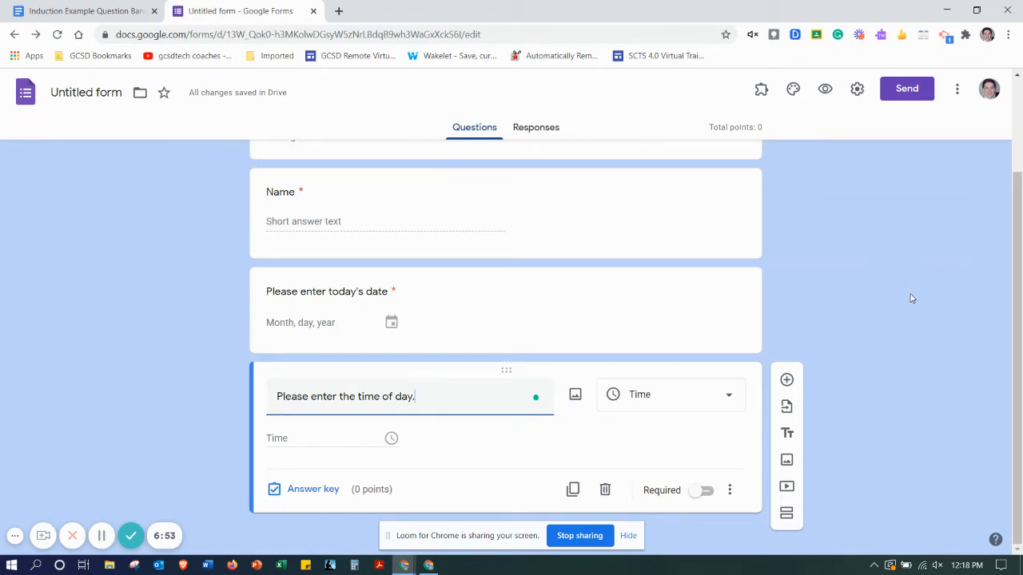
click(657, 343)
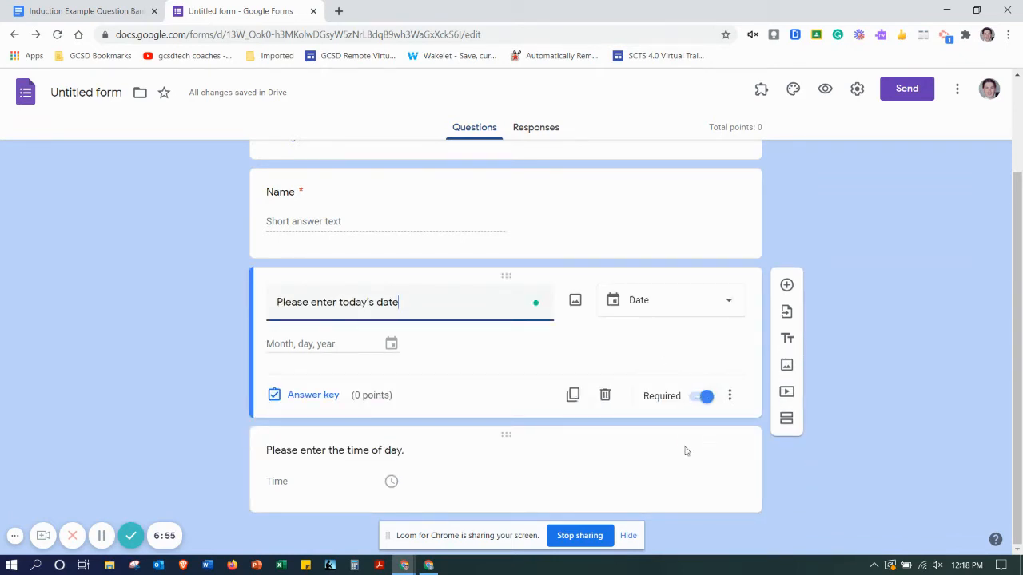
click(683, 475)
click(702, 490)
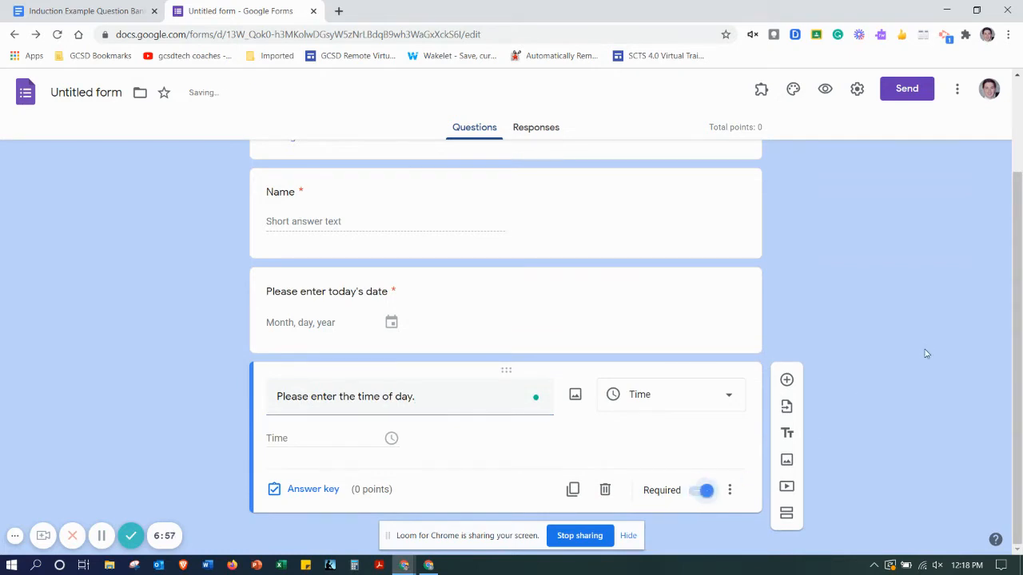
- Add a fourth question titled "What is your class block?" with text copied from the question bank, and set its type to Dropdown
click(785, 387)
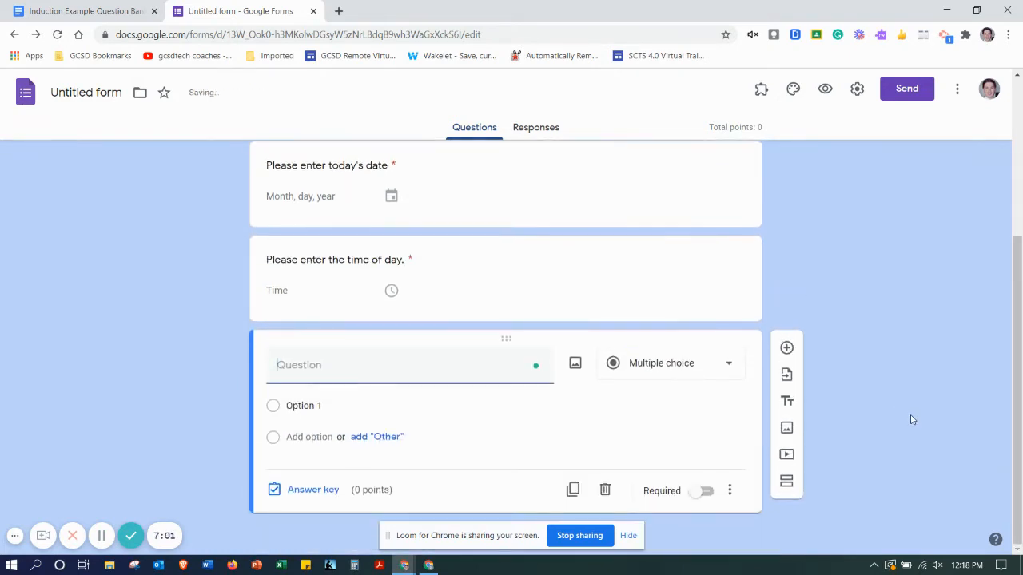
scroll(480, 285, up, 2)
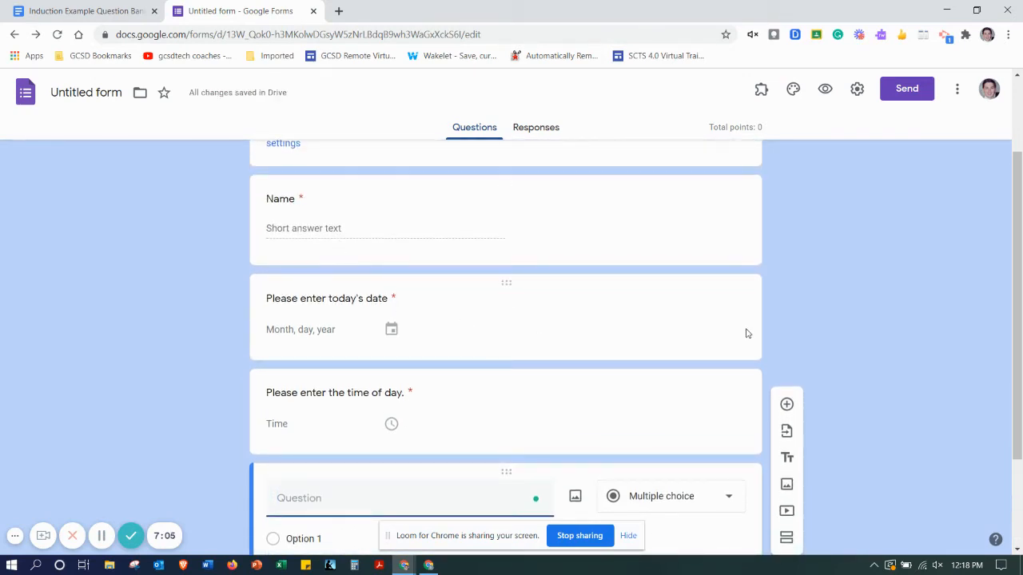
scroll(913, 345, down, 2)
click(93, 7)
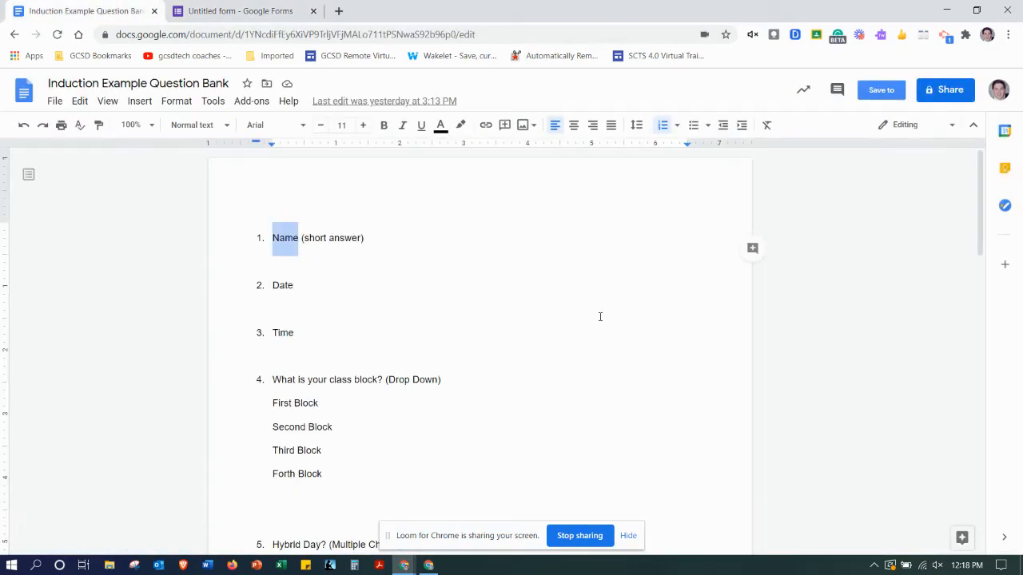
scroll(605, 326, down, 2)
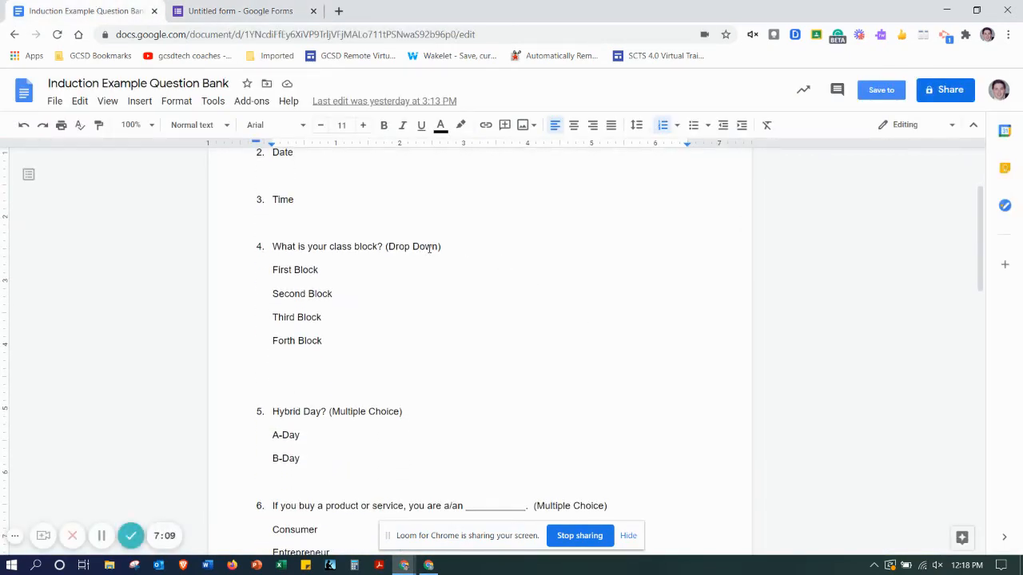
drag(274, 247, 382, 248)
right_click(375, 246)
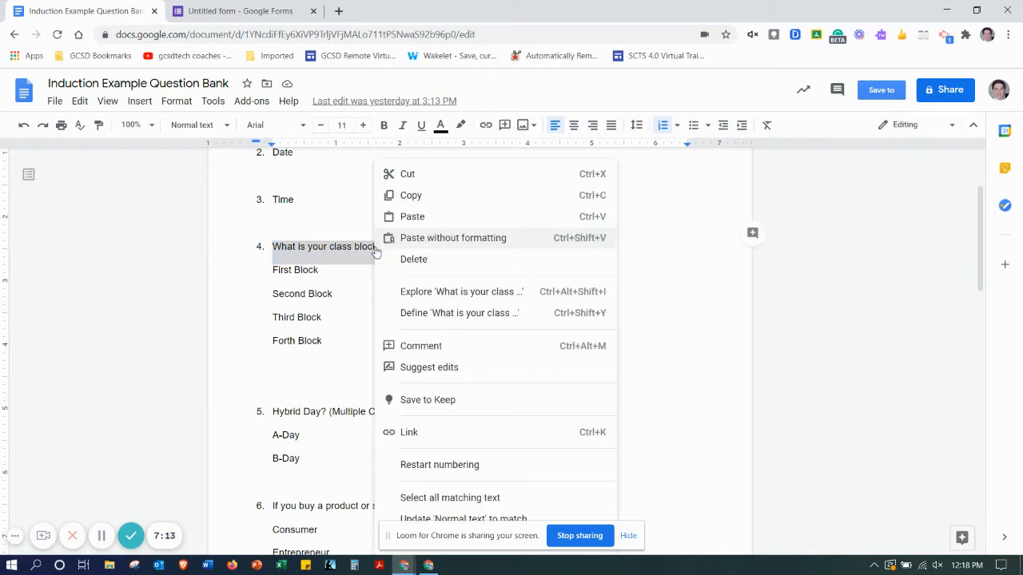
click(413, 192)
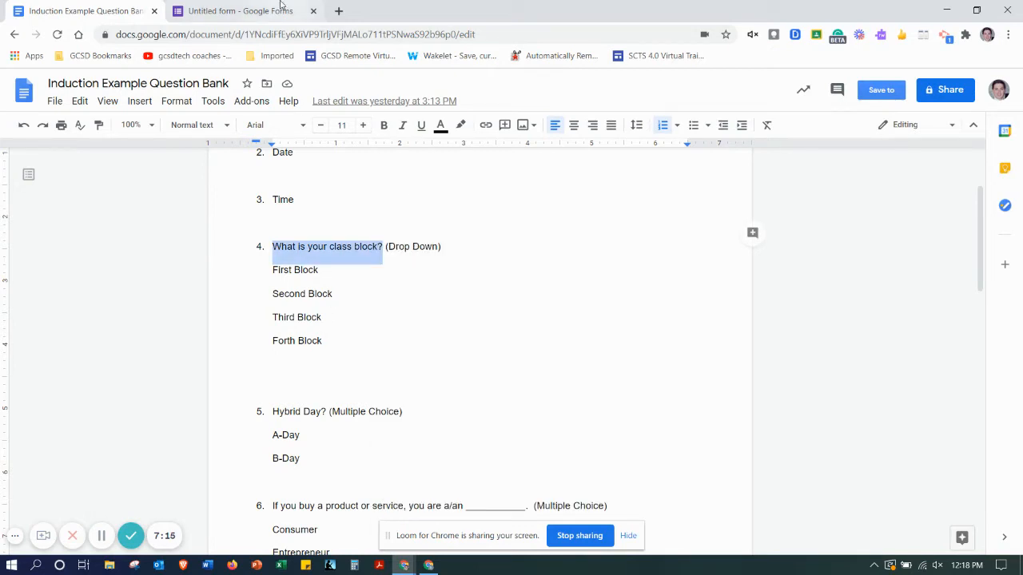
click(240, 10)
right_click(382, 376)
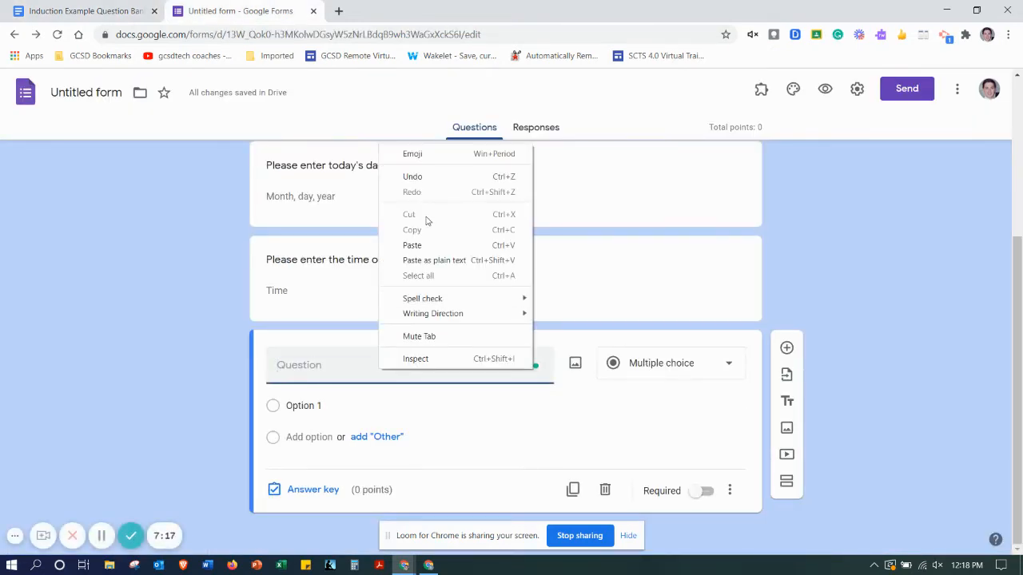
click(413, 245)
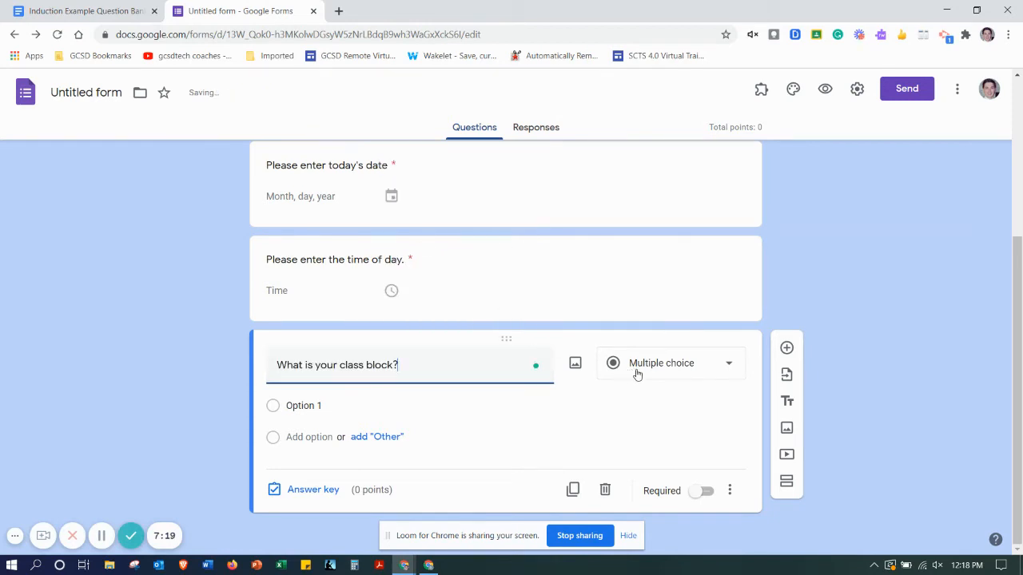
click(730, 369)
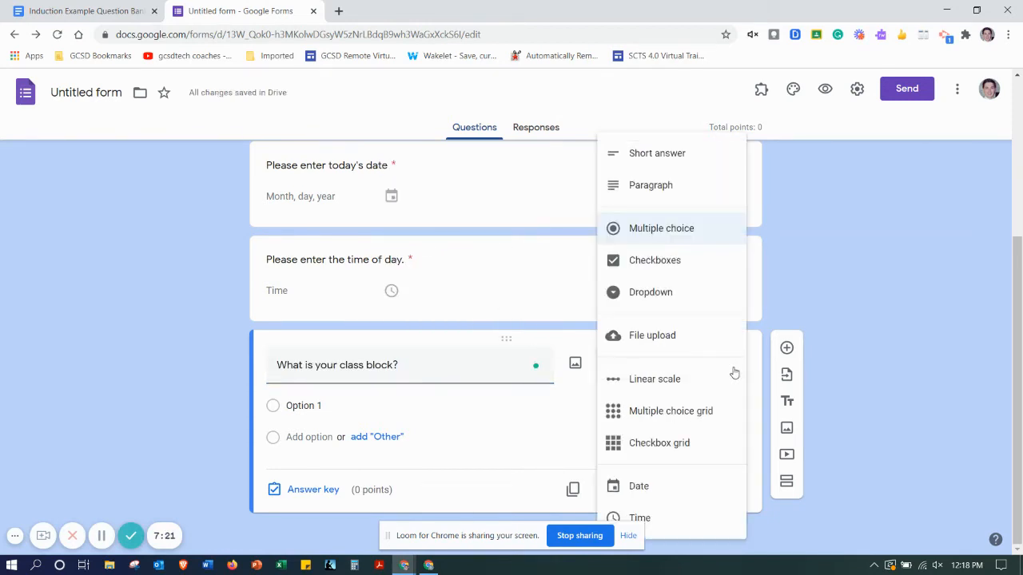
click(710, 291)
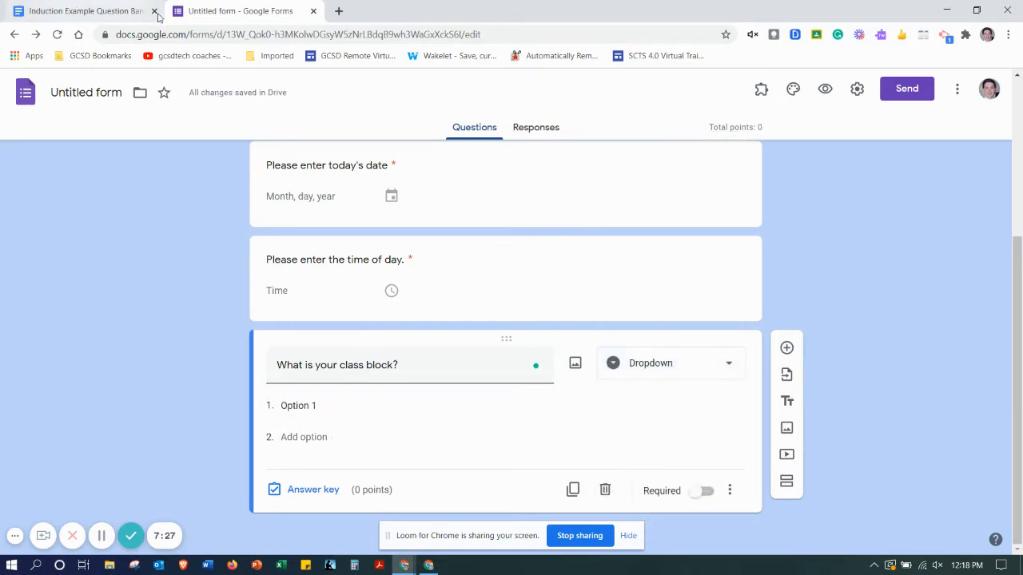
- Copy First Block, Second Block, Third Block and Forth Block from the question bank as the class block question's options, and make it required
click(99, 18)
drag(328, 344, 273, 272)
right_click(273, 272)
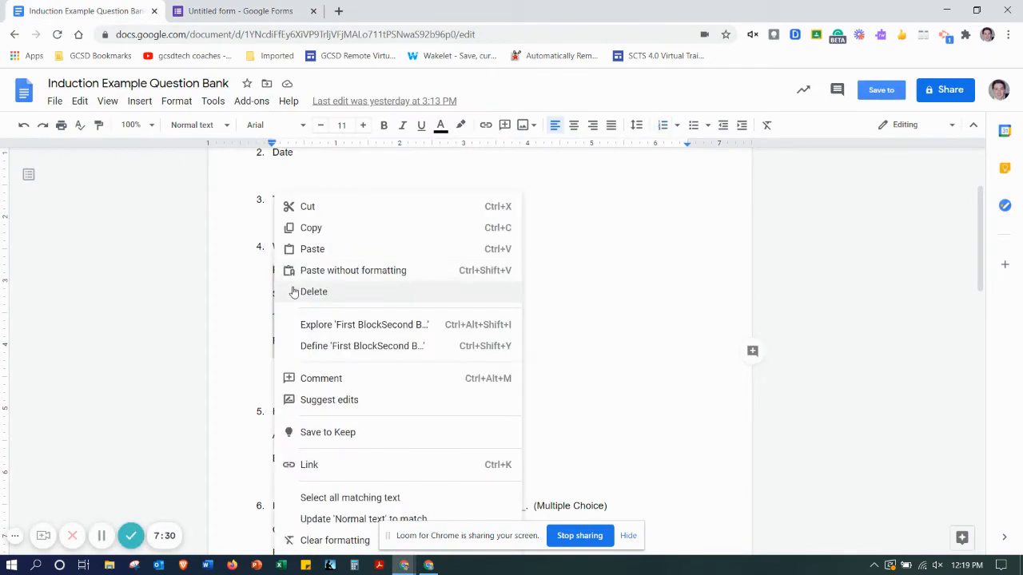
click(289, 227)
click(240, 11)
click(302, 408)
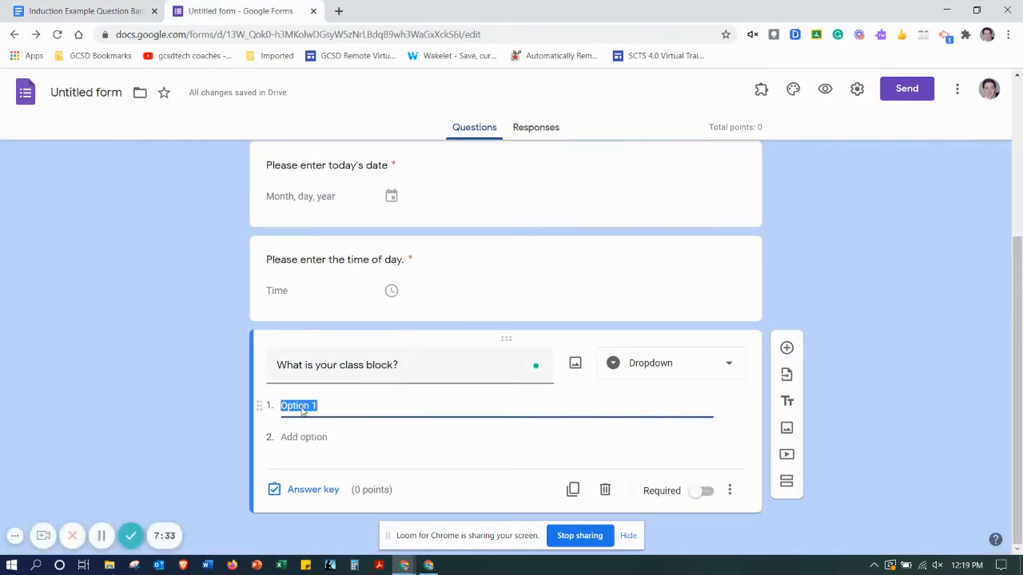
right_click(302, 407)
click(320, 229)
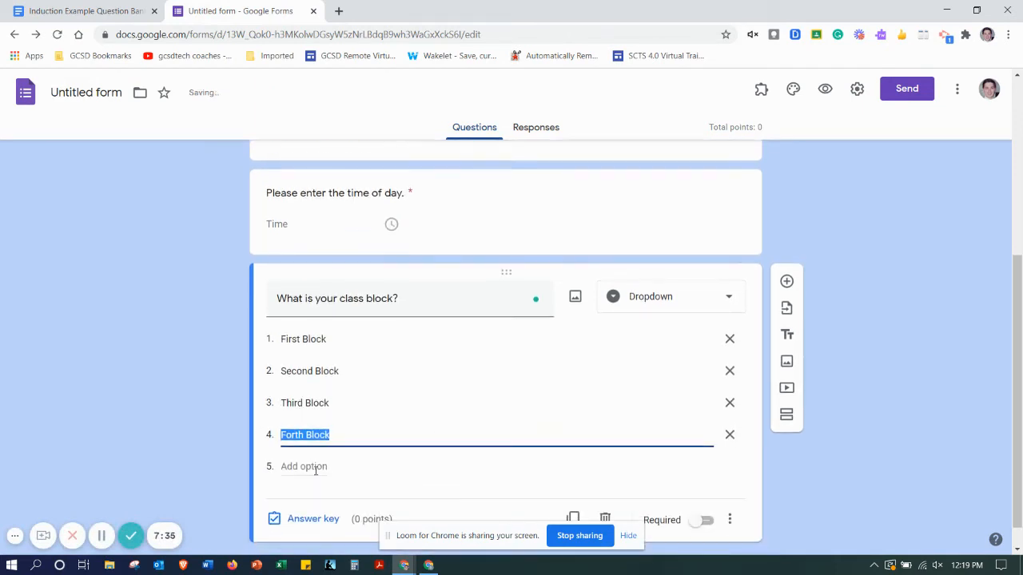
click(840, 469)
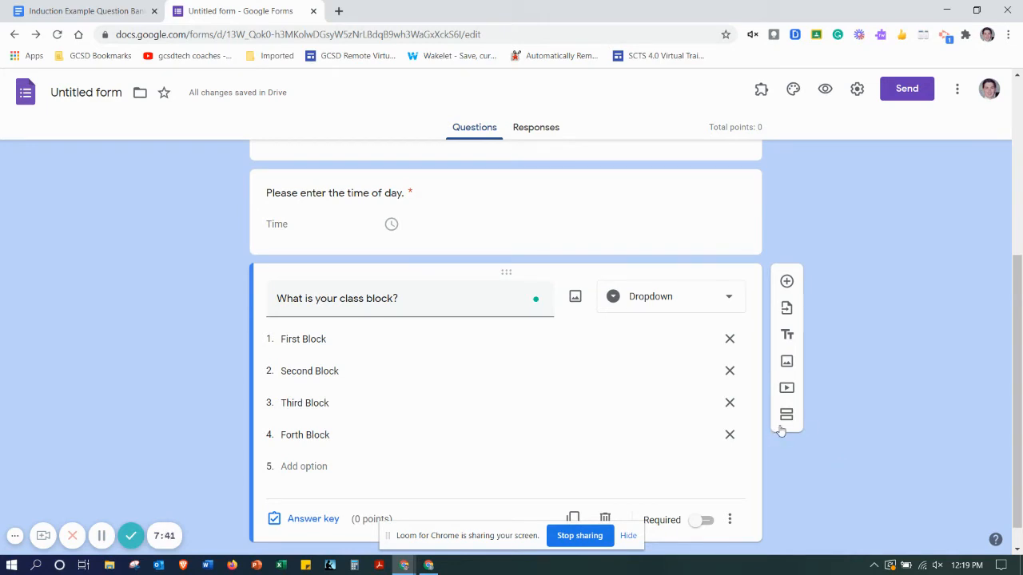
click(704, 520)
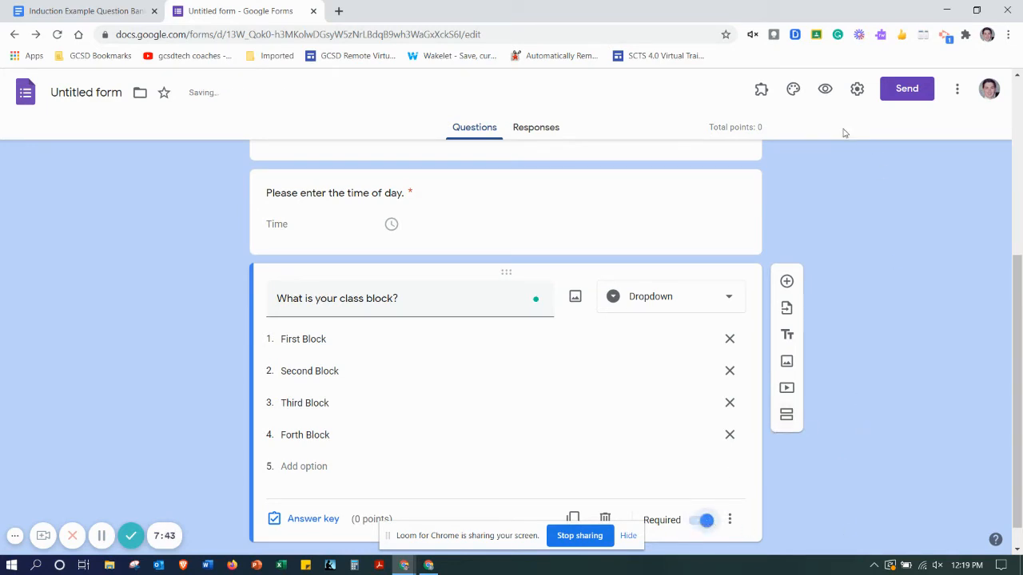
- Preview the quiz, check the date picker and the class block choices, and close the preview
click(829, 91)
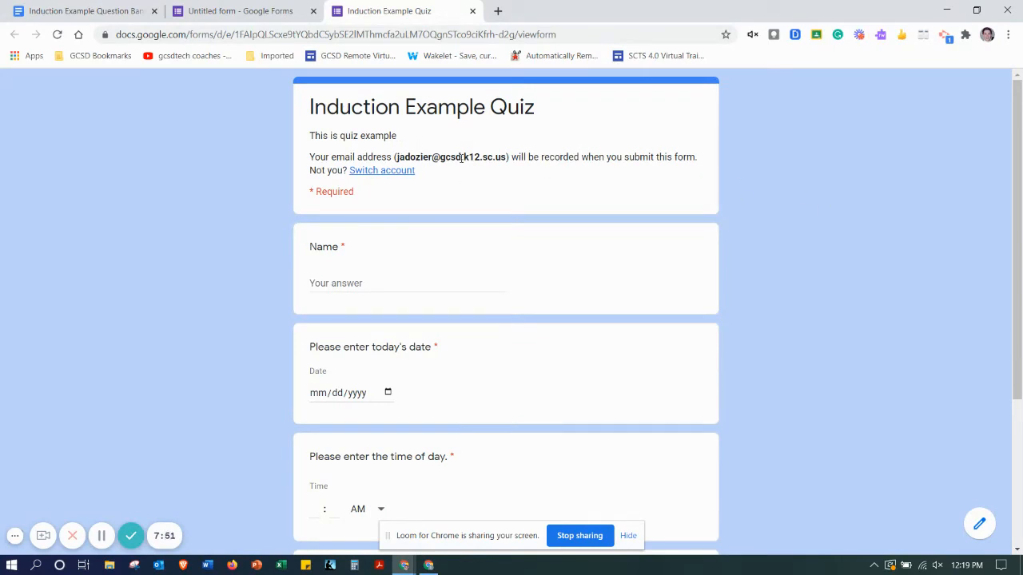
scroll(836, 215, down, 1)
scroll(760, 199, up, 1)
scroll(958, 239, down, 2)
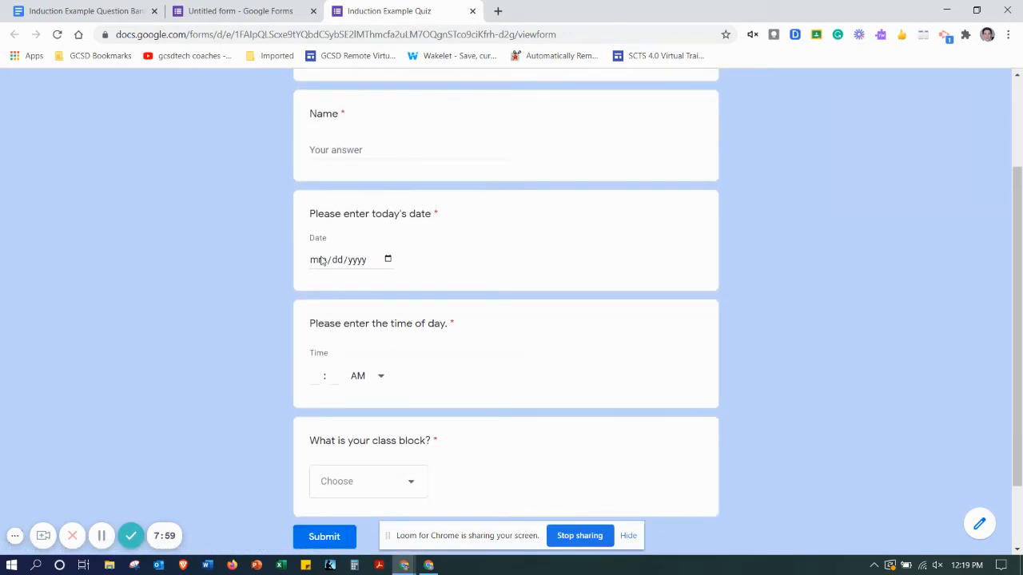
click(388, 260)
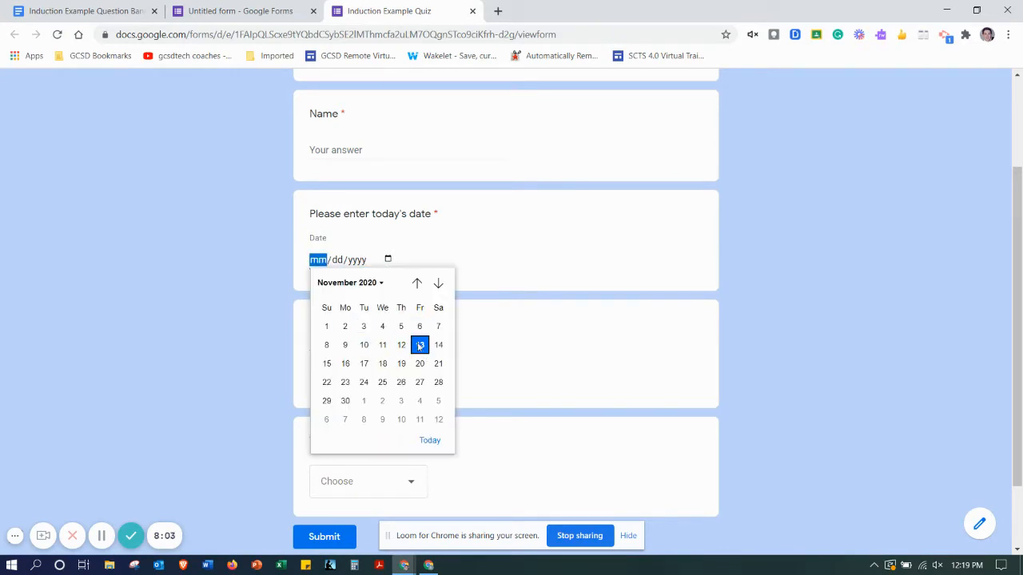
click(660, 272)
scroll(863, 260, down, 2)
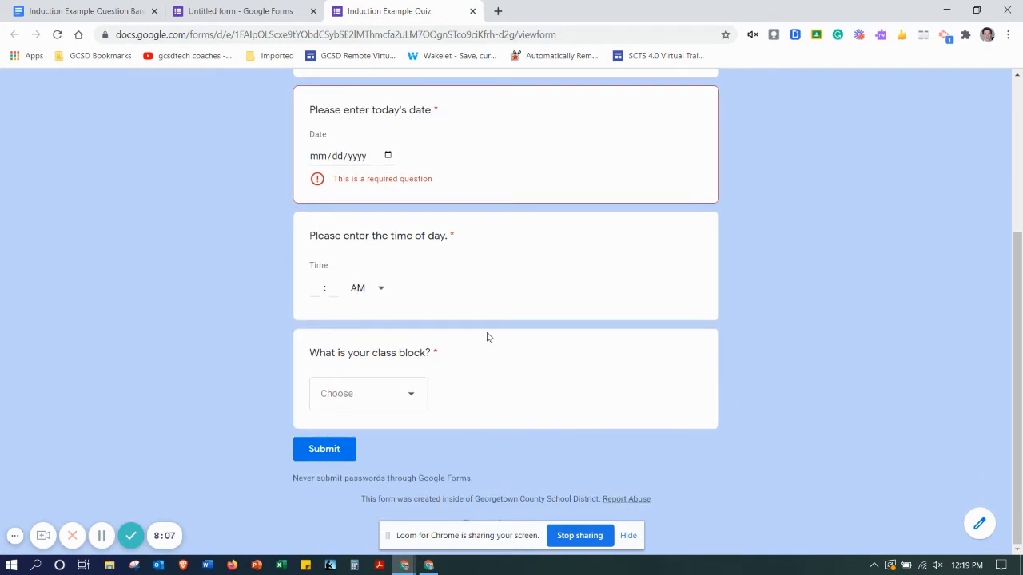
click(413, 407)
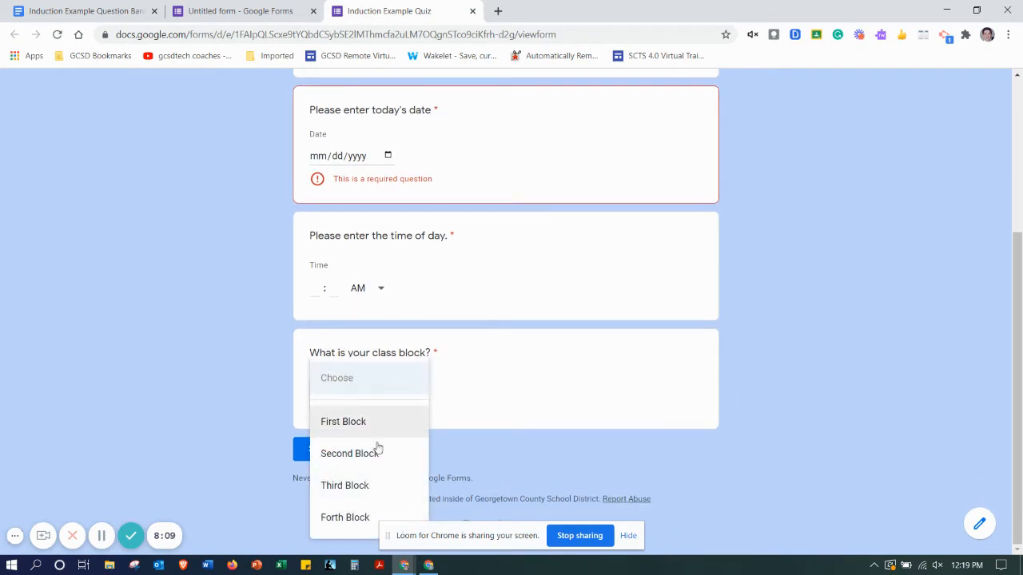
click(208, 337)
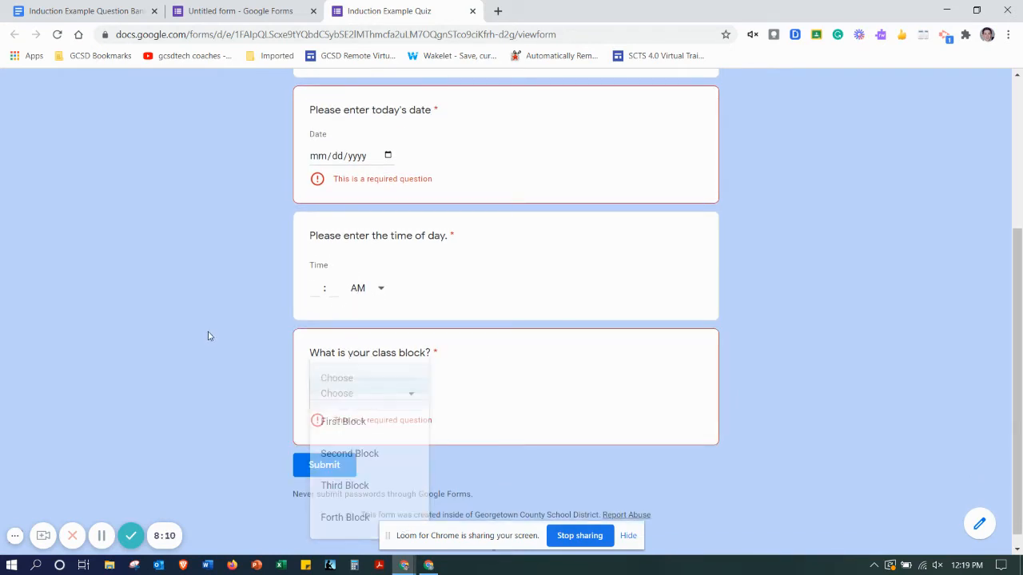
click(472, 12)
- Add a fifth question titled "Hybrid Day?" with text copied from the question bank, and set its type to Dropdown
scroll(822, 304, down, 1)
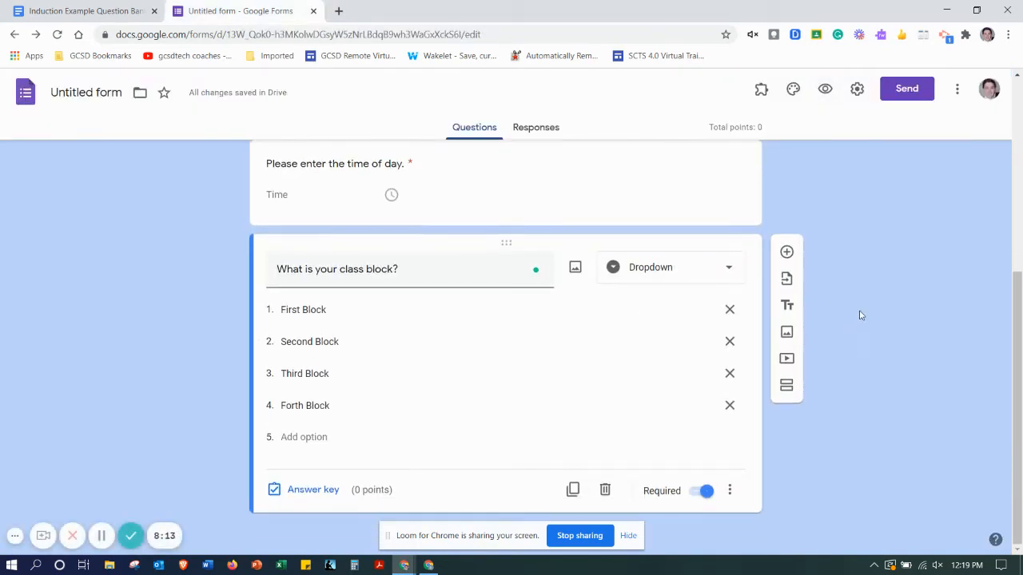
click(787, 252)
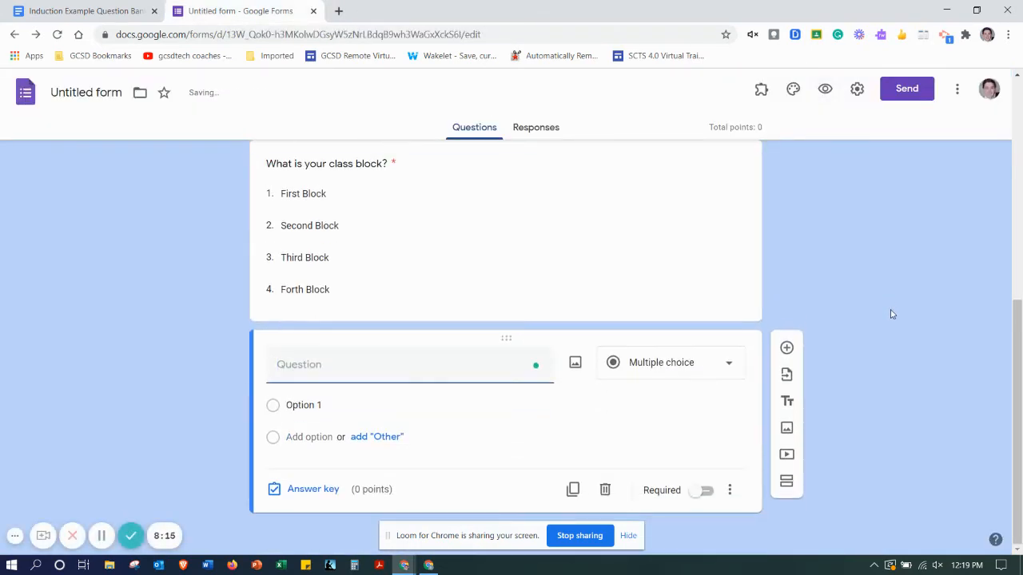
click(57, 12)
scroll(524, 281, down, 3)
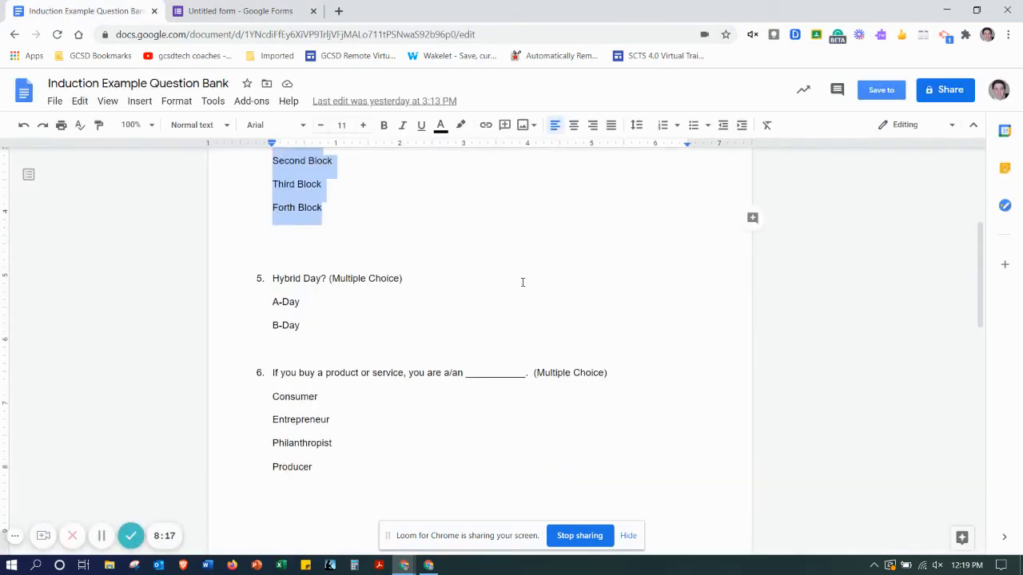
scroll(315, 244, up, 1)
drag(274, 278, 329, 279)
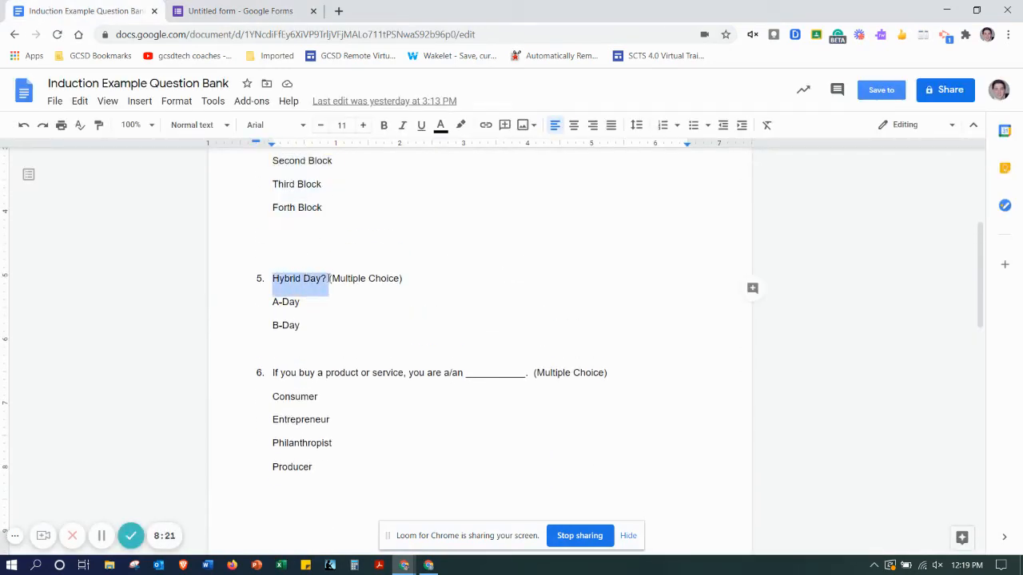
right_click(324, 279)
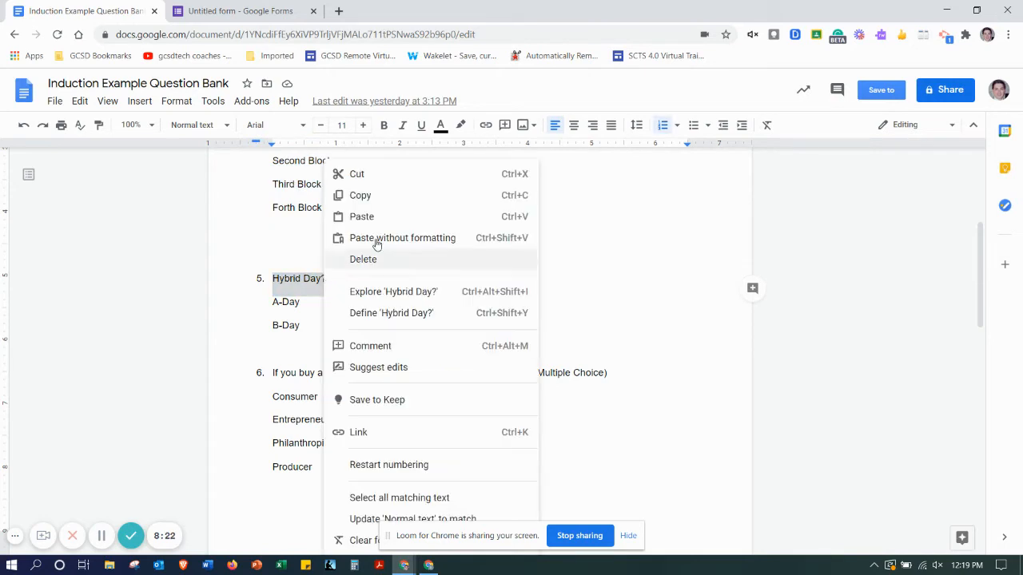
click(385, 195)
click(231, 6)
right_click(379, 369)
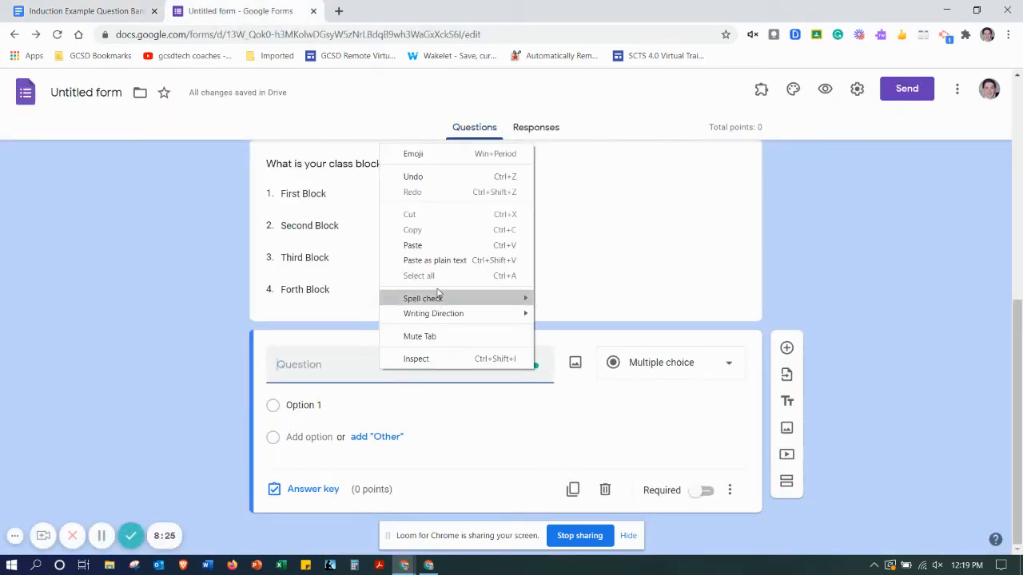
click(429, 246)
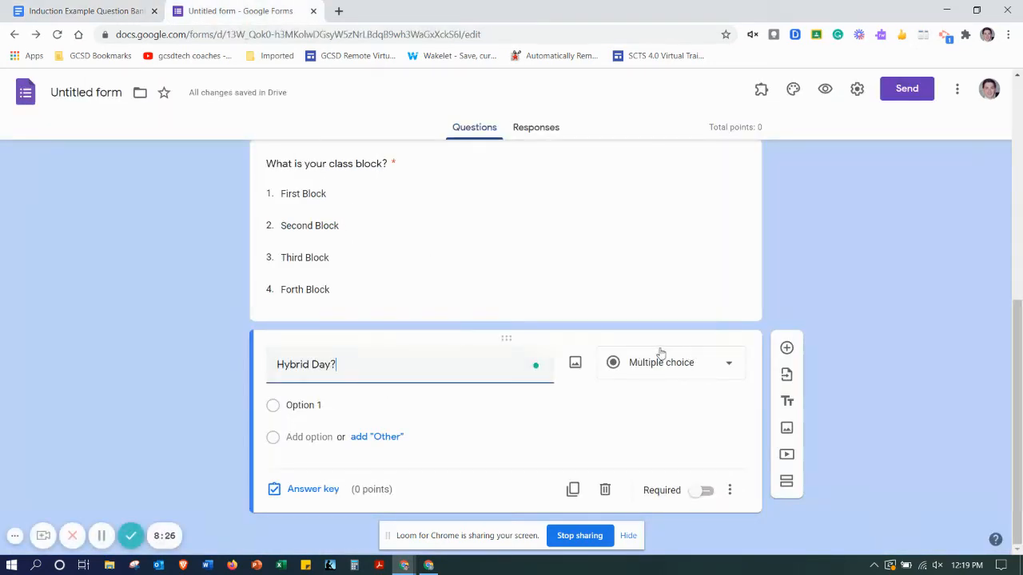
click(727, 361)
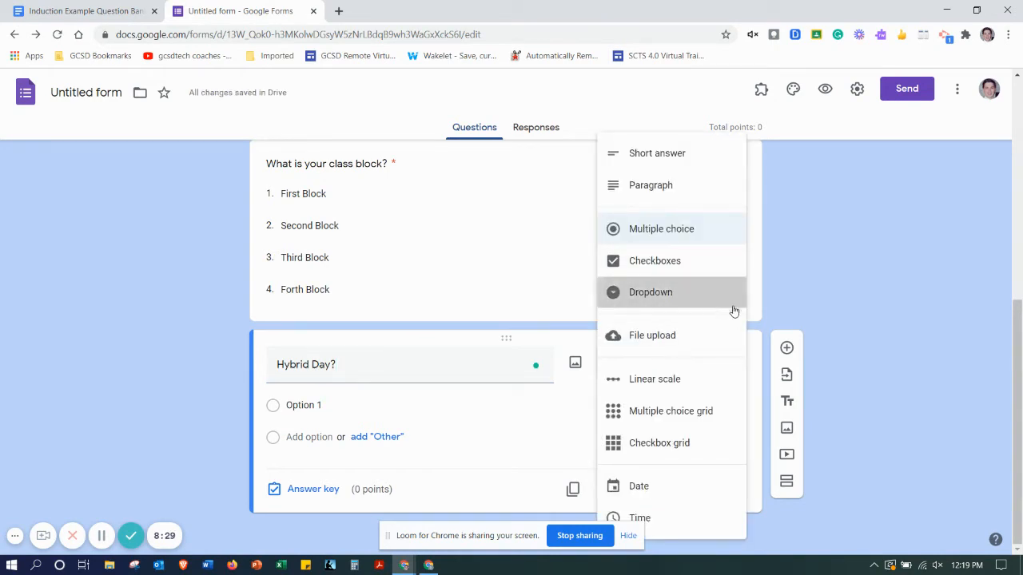
click(730, 302)
- Copy A-Day and B-Day from the question bank and paste them as plain text as the Hybrid Day question's options
click(80, 10)
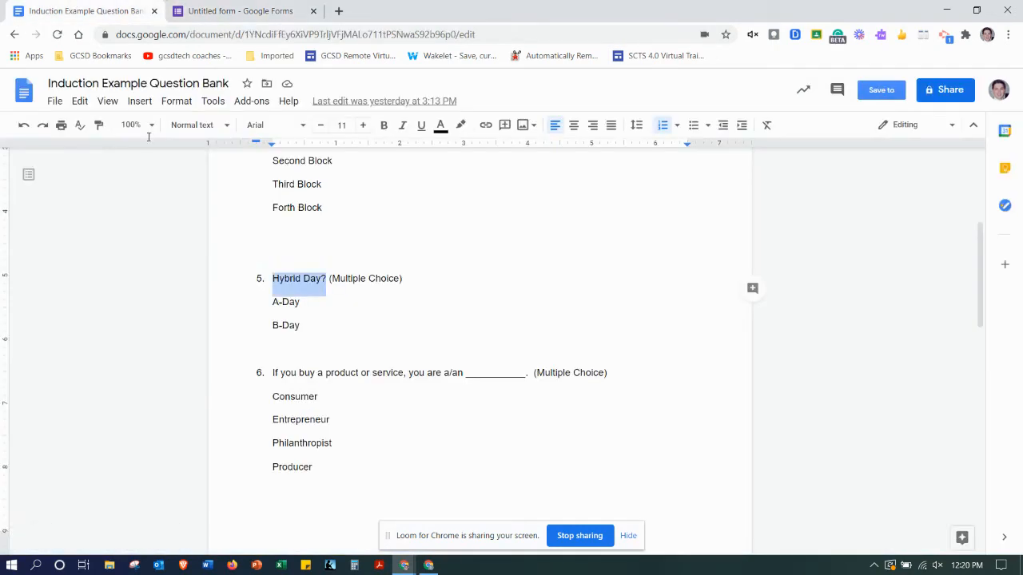
drag(310, 325, 274, 301)
right_click(276, 303)
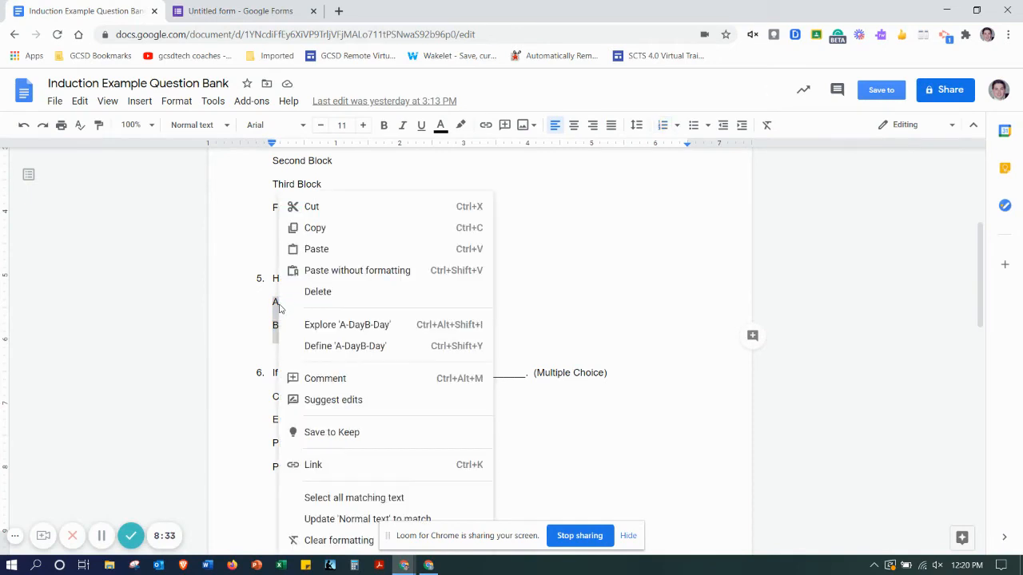
click(335, 229)
click(240, 10)
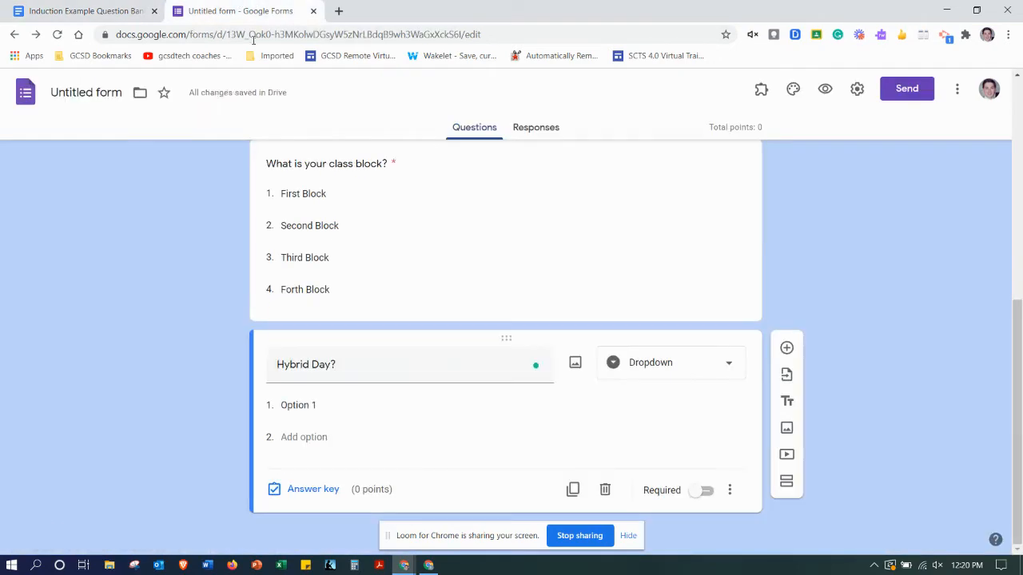
click(294, 409)
right_click(294, 406)
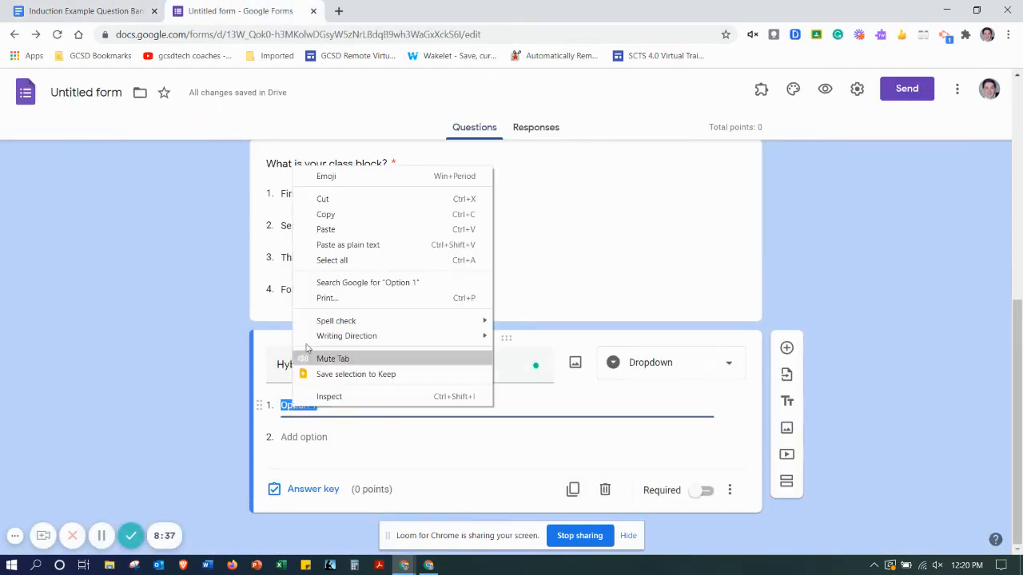
click(343, 245)
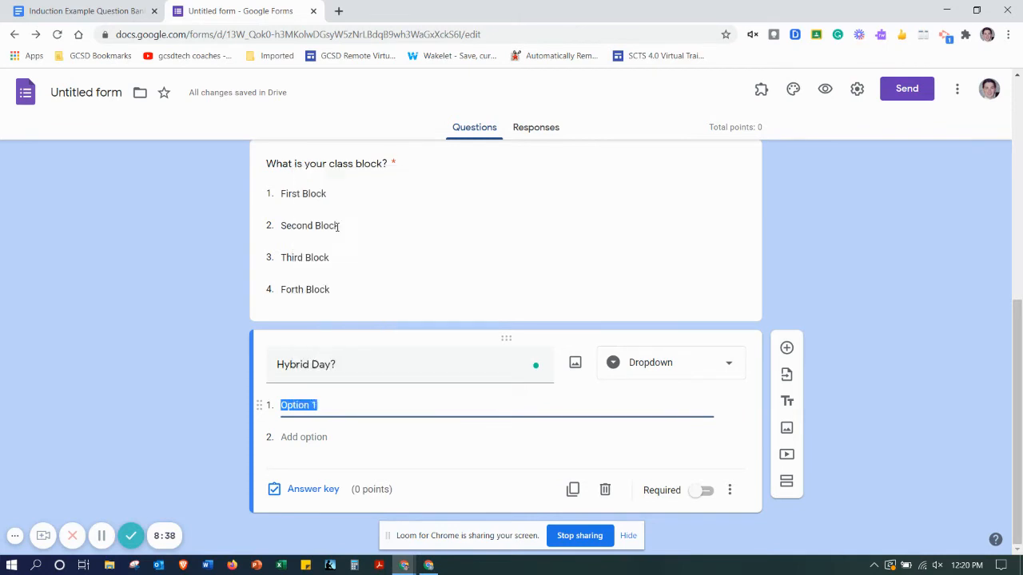
click(892, 400)
scroll(887, 415, down, 1)
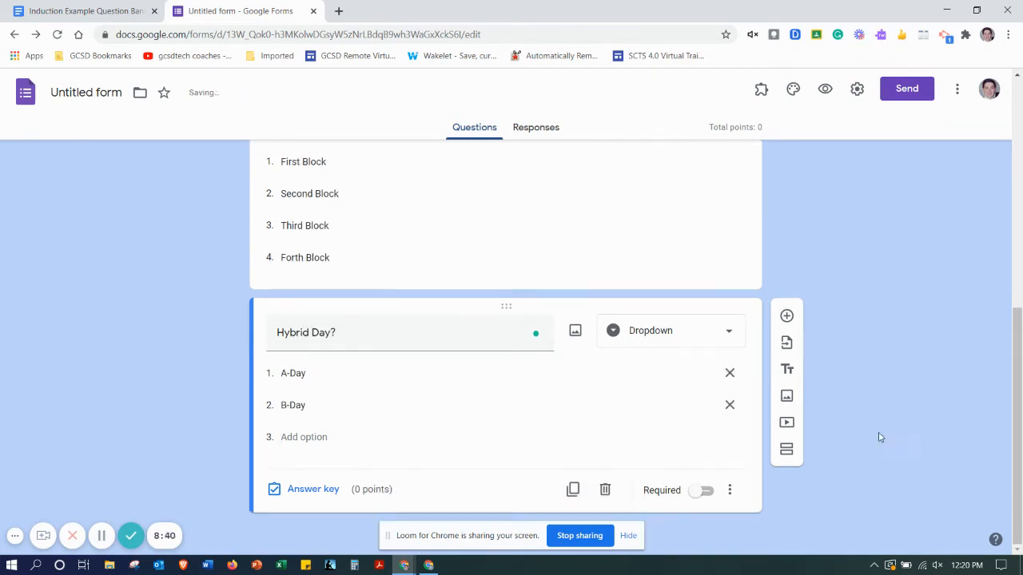
- Make the Hybrid Day question required
click(703, 491)
scroll(717, 411, up, 3)
scroll(719, 406, down, 3)
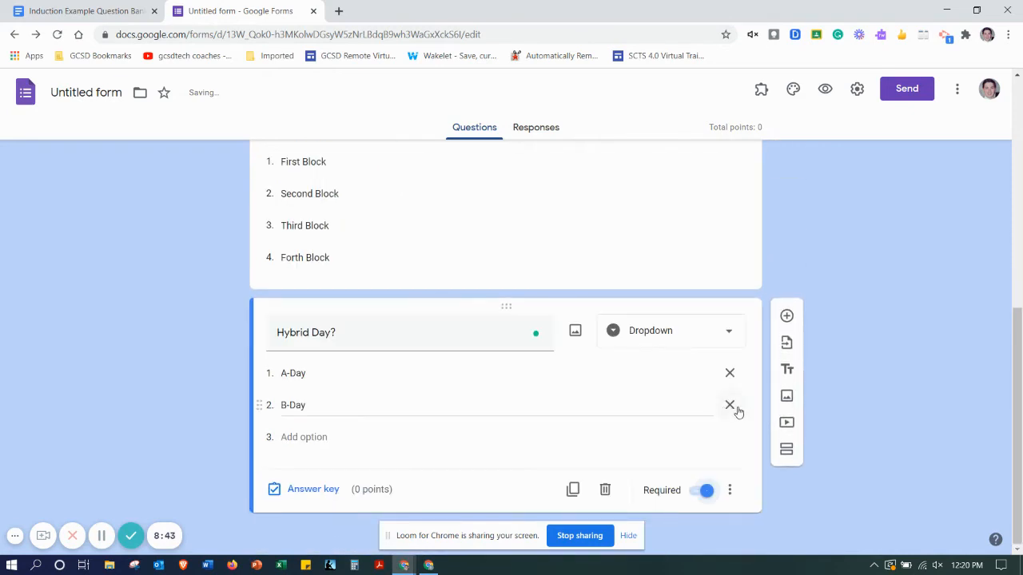
- Add a sixth question titled "If you buy a product or service, you are a/an ___________. (Multiple Choice)" with text copied from the question bank
click(788, 312)
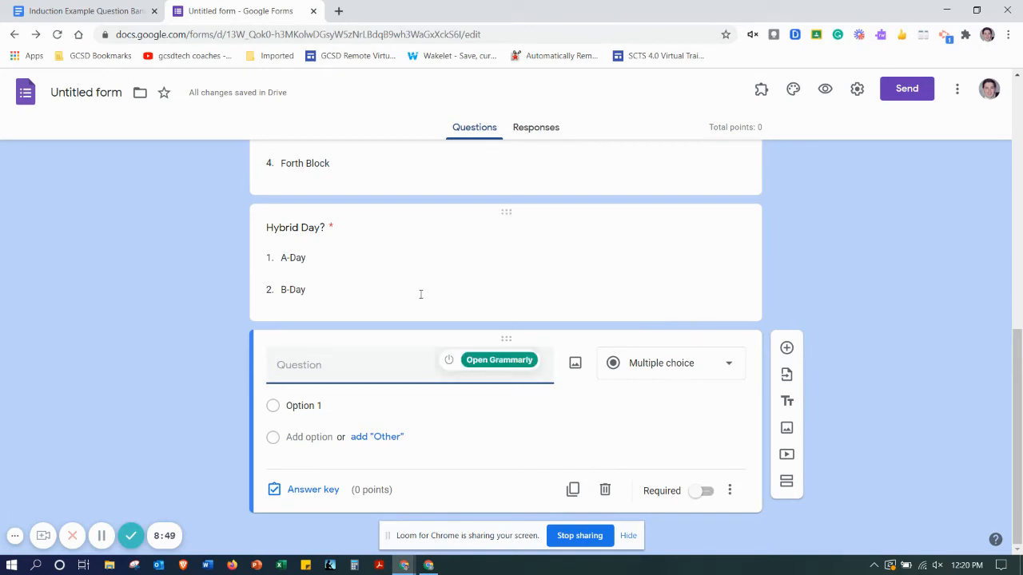
click(96, 6)
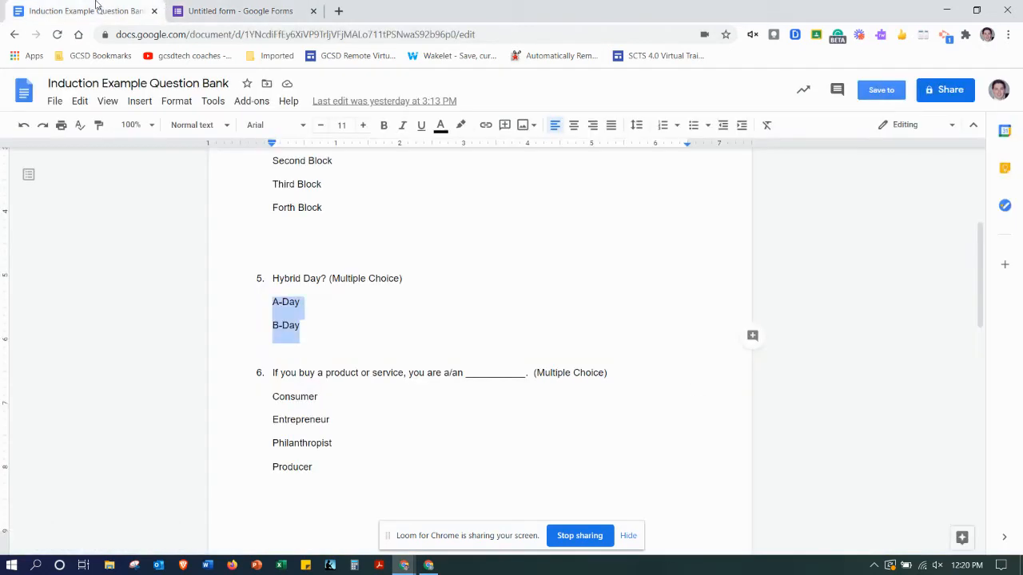
scroll(612, 301, down, 3)
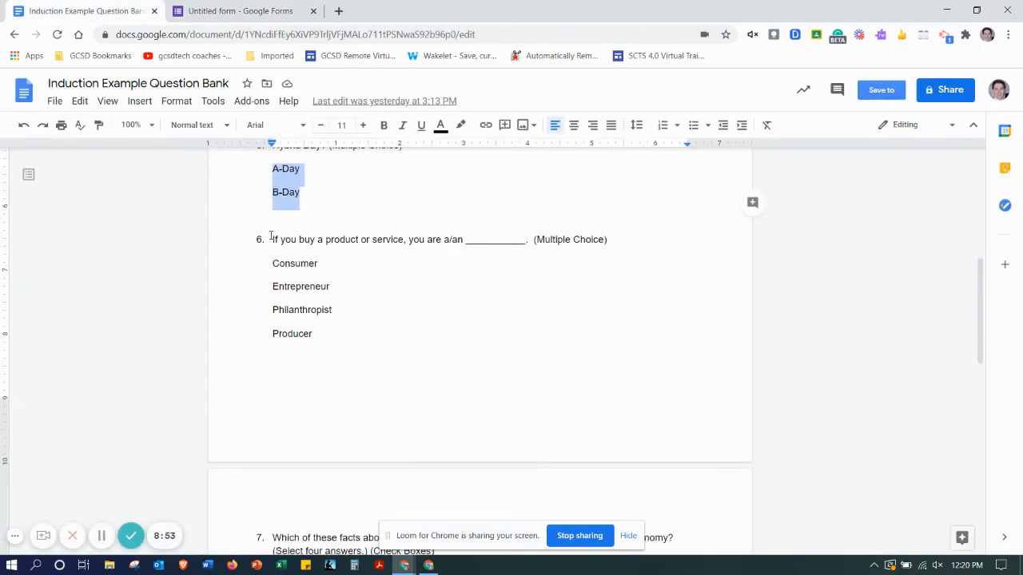
drag(271, 237, 611, 239)
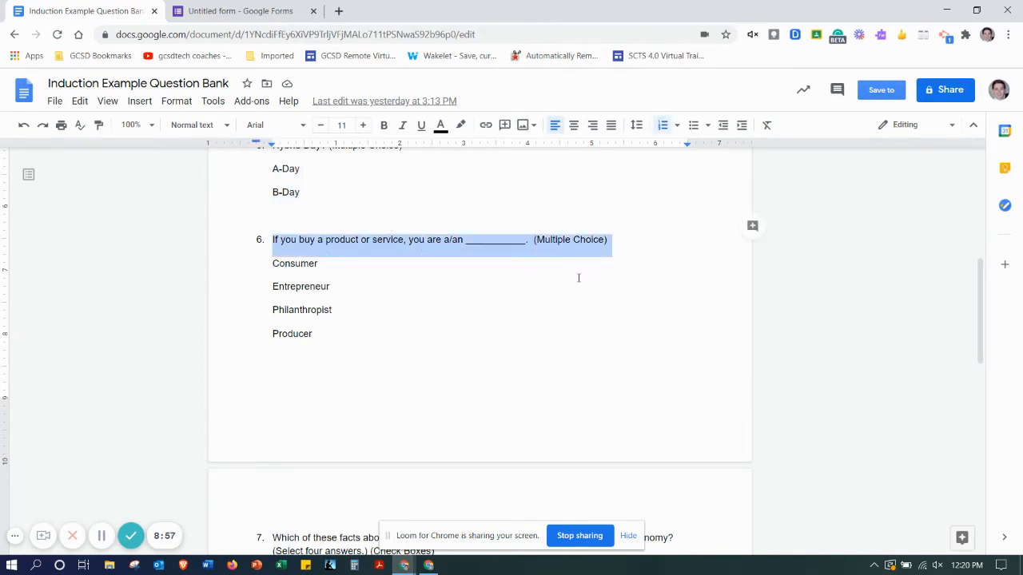
right_click(416, 255)
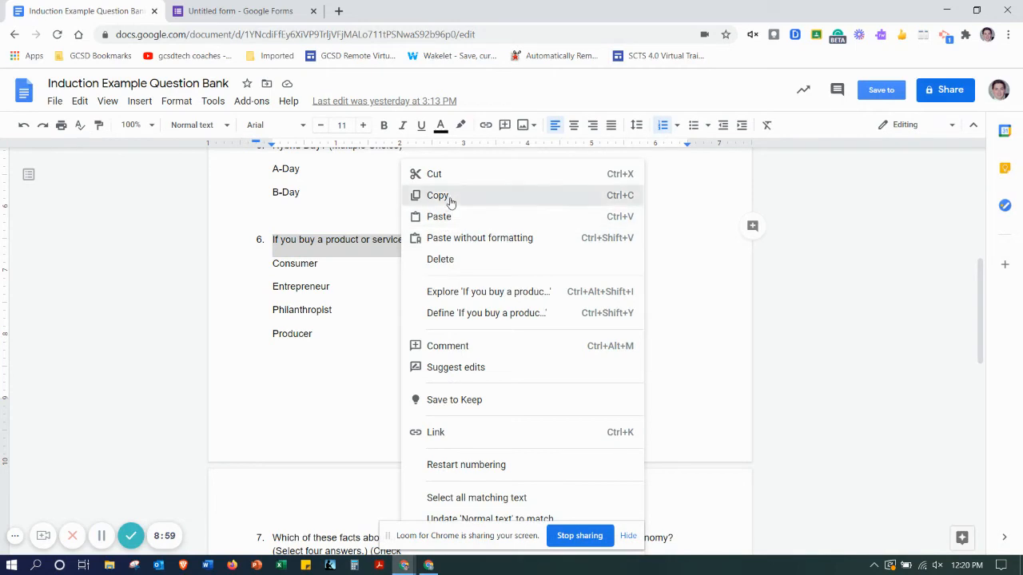
click(449, 198)
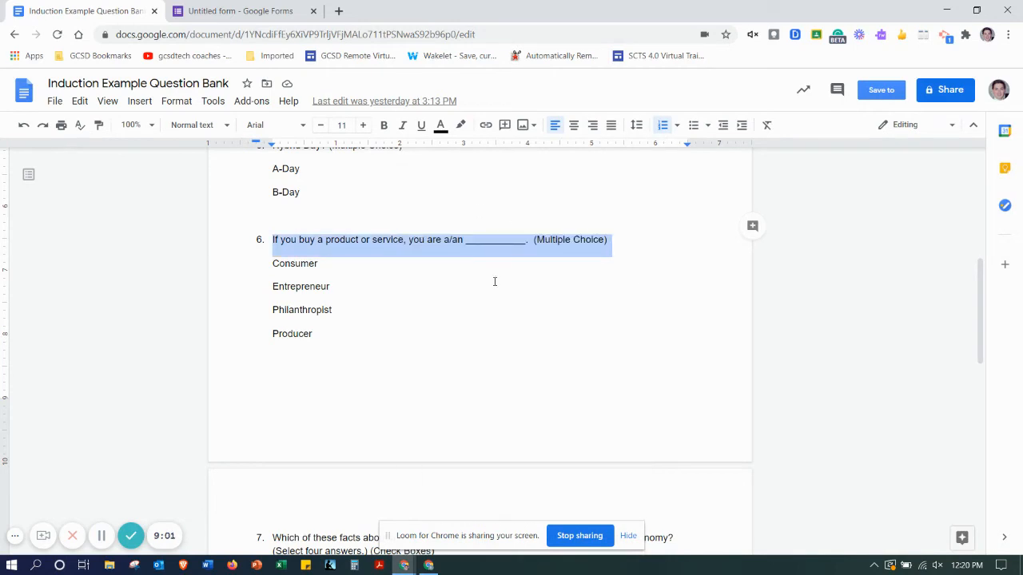
click(239, 11)
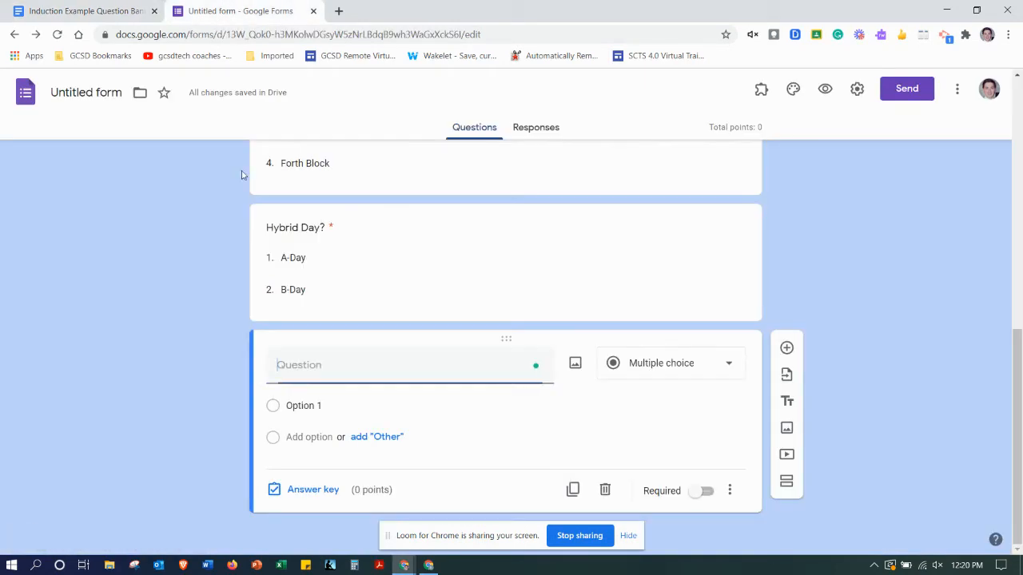
right_click(298, 371)
click(345, 245)
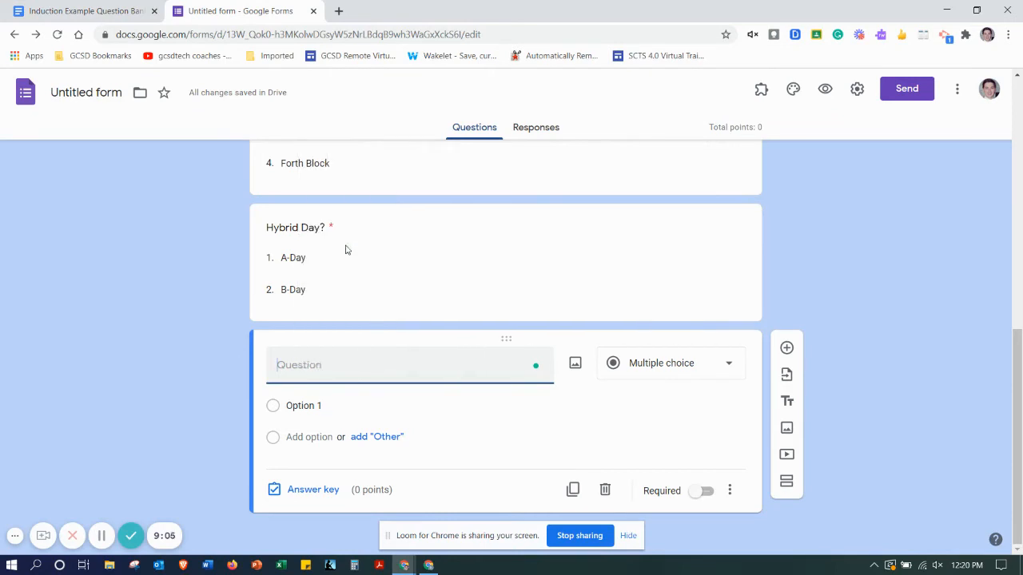
- Copy Consumer, Entrepreneur, Philanthropist and Producer from the question bank and paste them as plain text as the sixth question's options
click(485, 417)
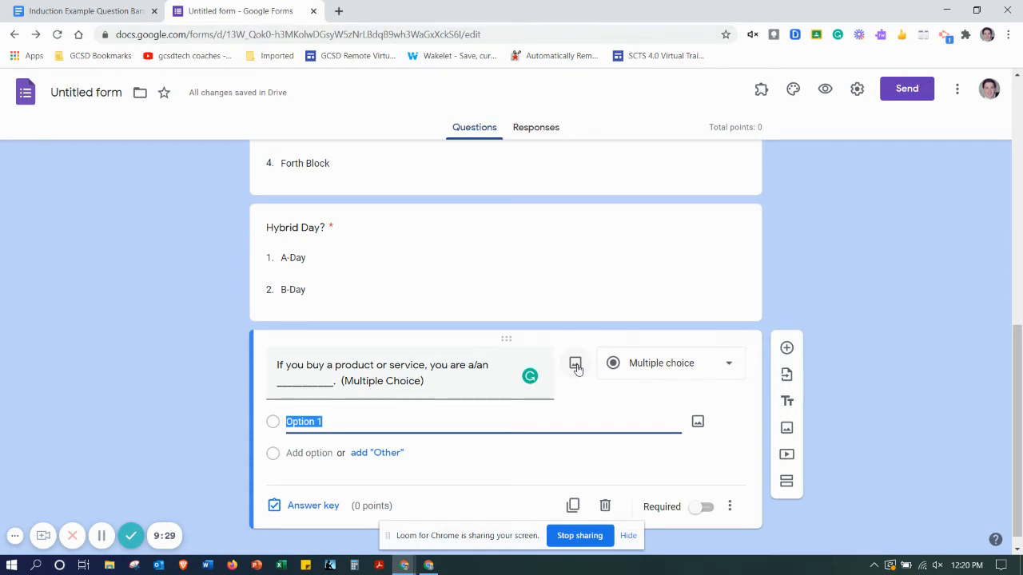
click(53, 5)
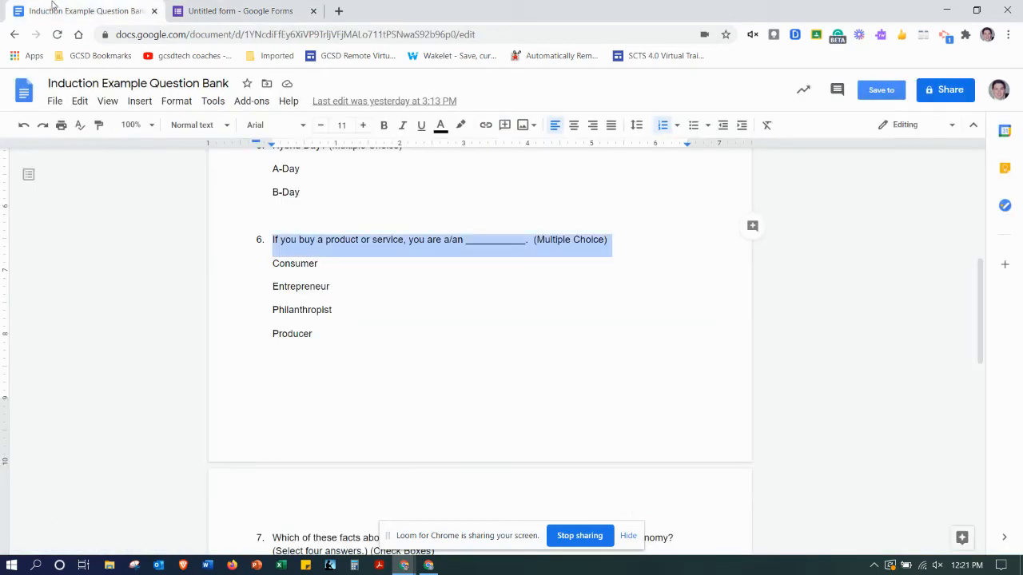
drag(329, 335, 273, 263)
right_click(273, 264)
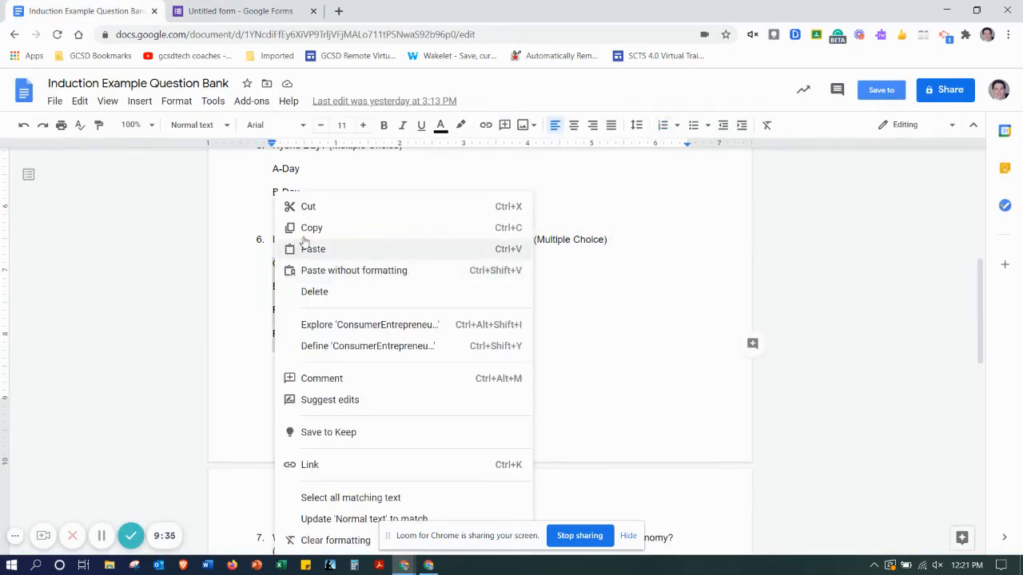
click(303, 234)
click(240, 11)
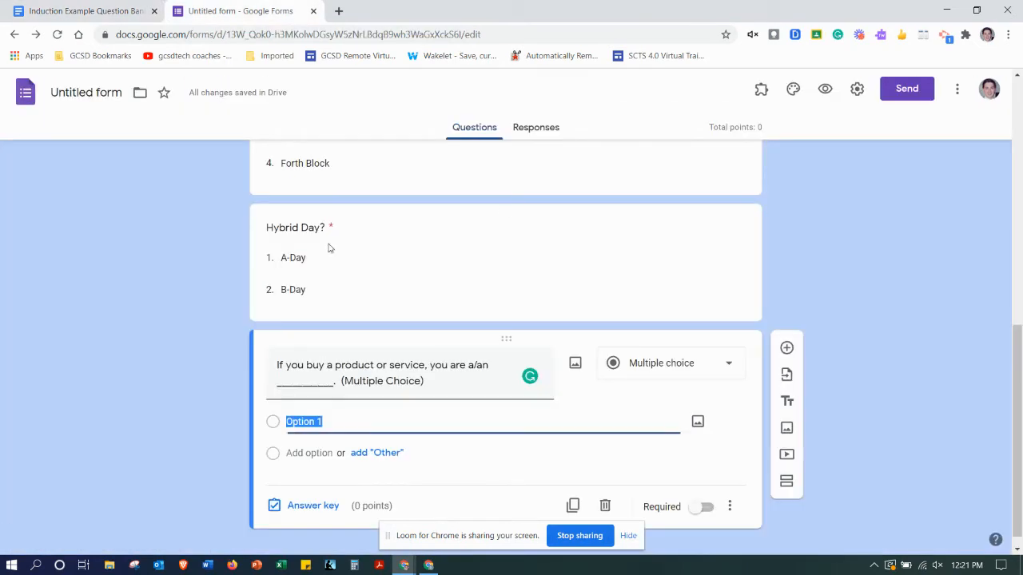
right_click(306, 412)
click(348, 247)
scroll(415, 343, down, 1)
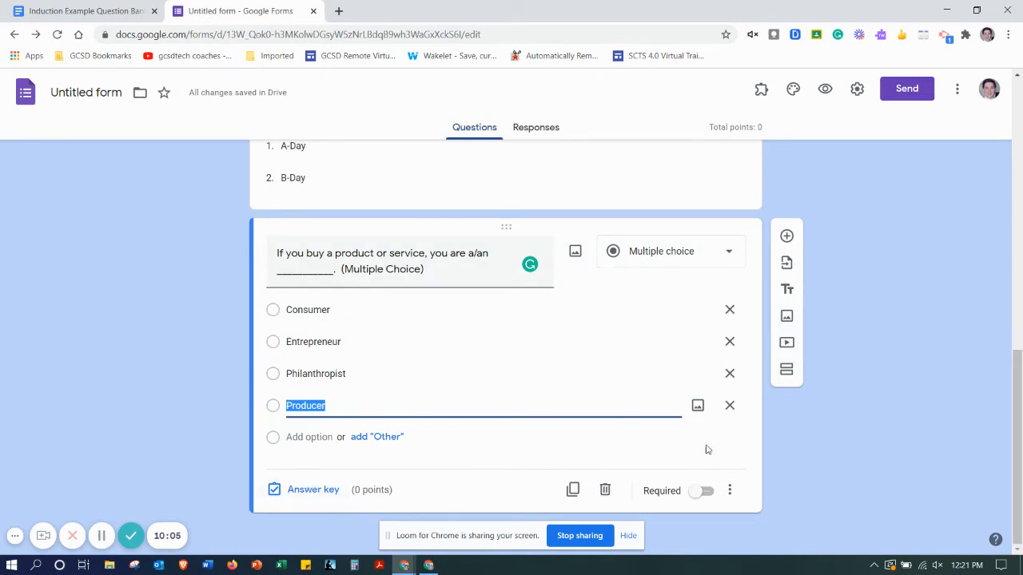
click(823, 456)
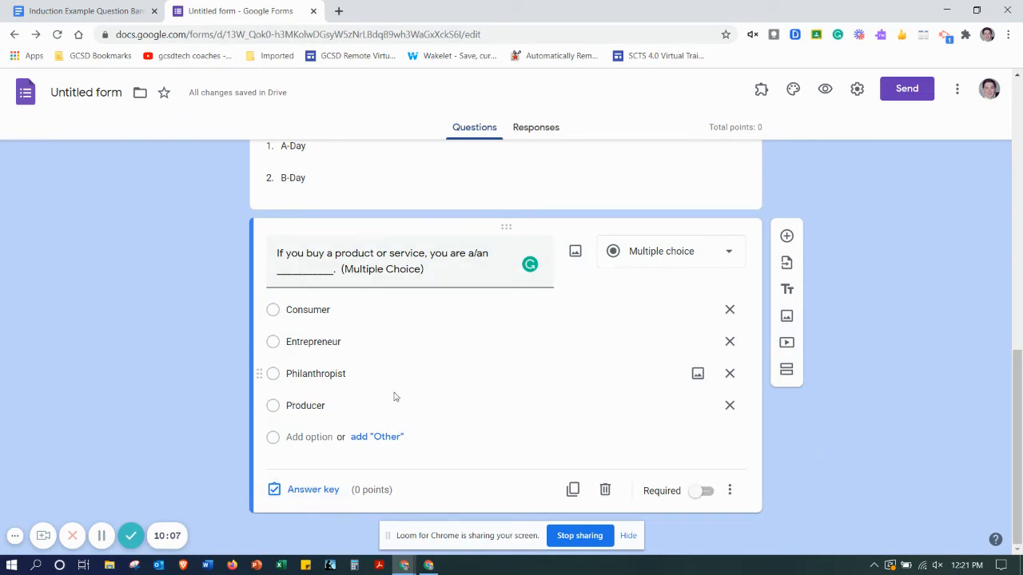
- Mark Consumer as the correct answer in the sixth question's answer key and make it worth 1 point
click(325, 496)
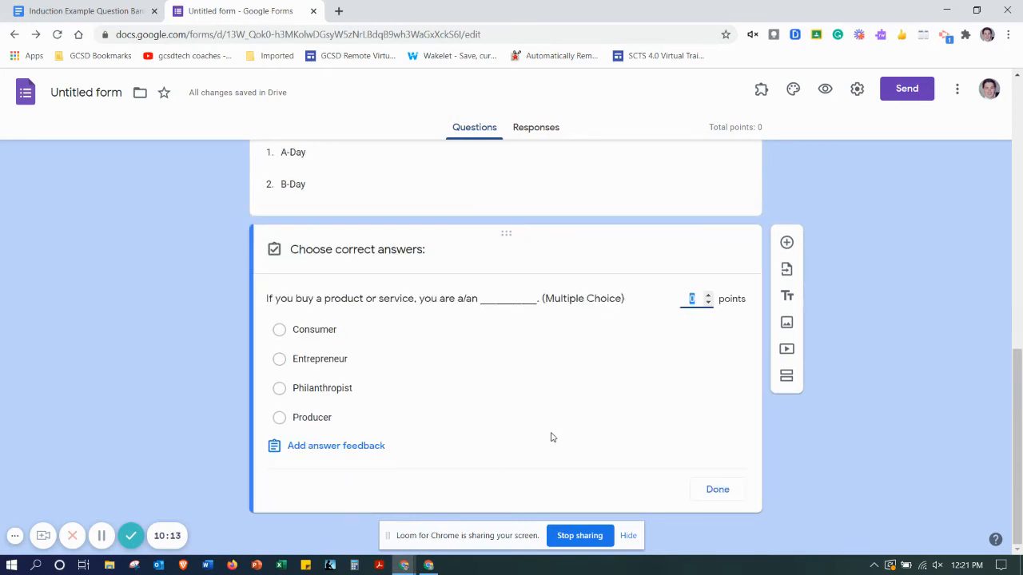
click(280, 330)
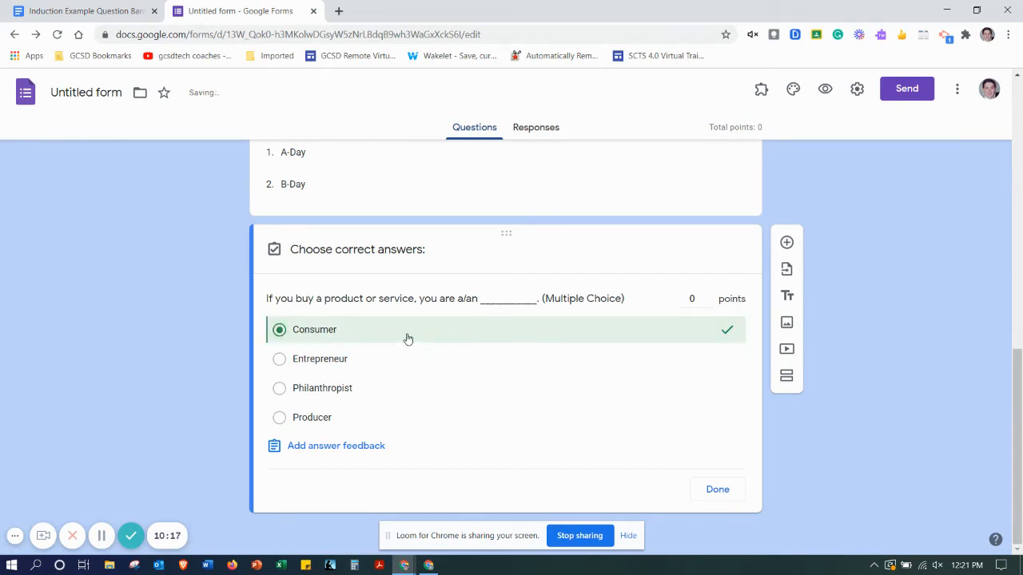
click(708, 296)
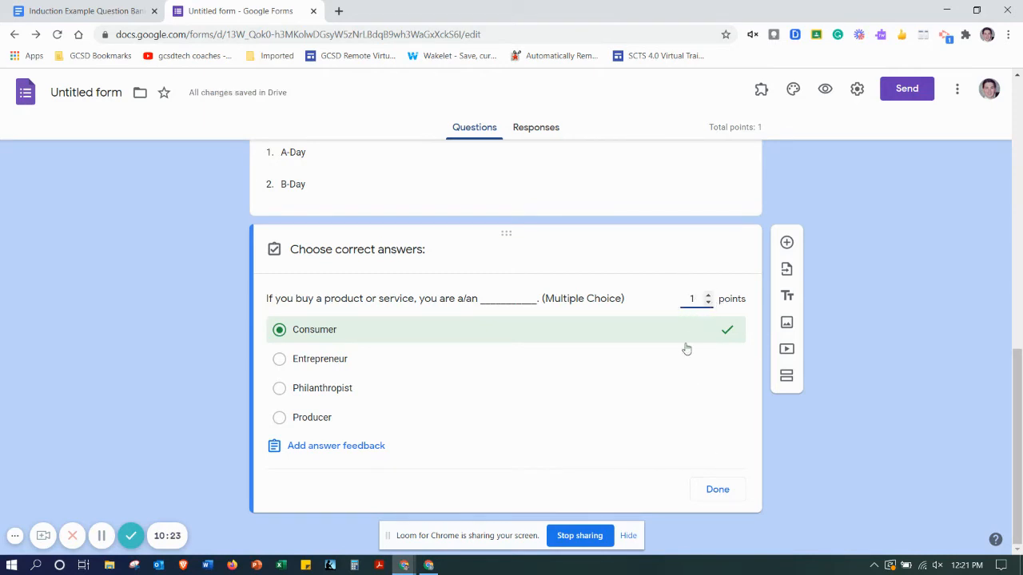
click(717, 490)
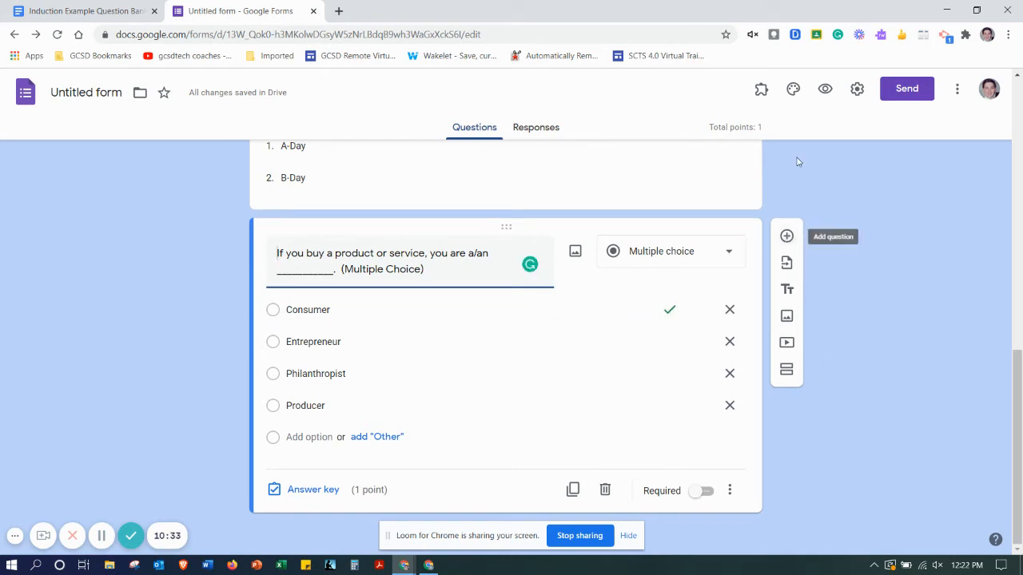
- Preview the quiz, try the Consumer answer on the product or service question, and close the preview without submitting
click(823, 92)
scroll(763, 316, down, 10)
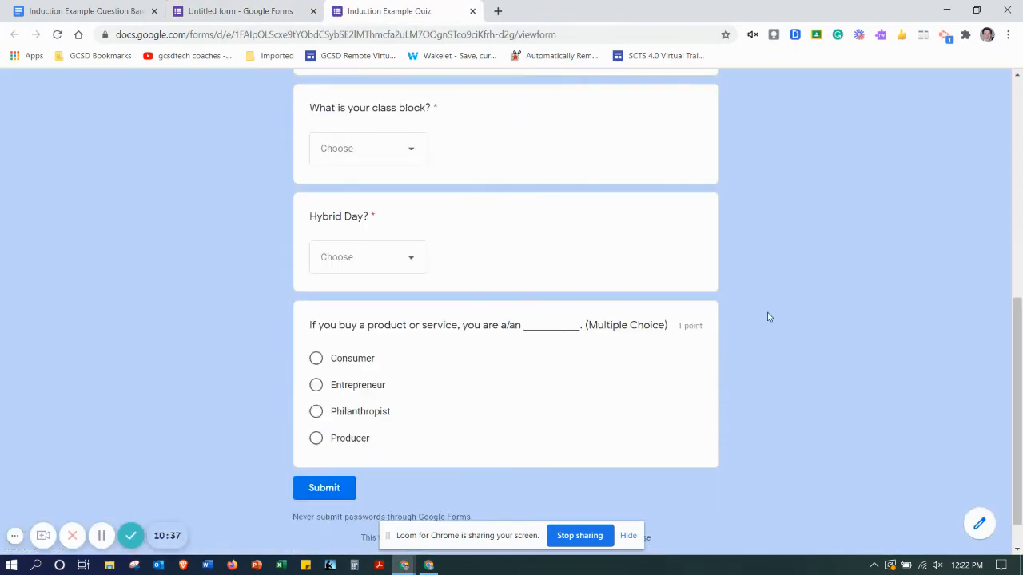
scroll(766, 317, down, 1)
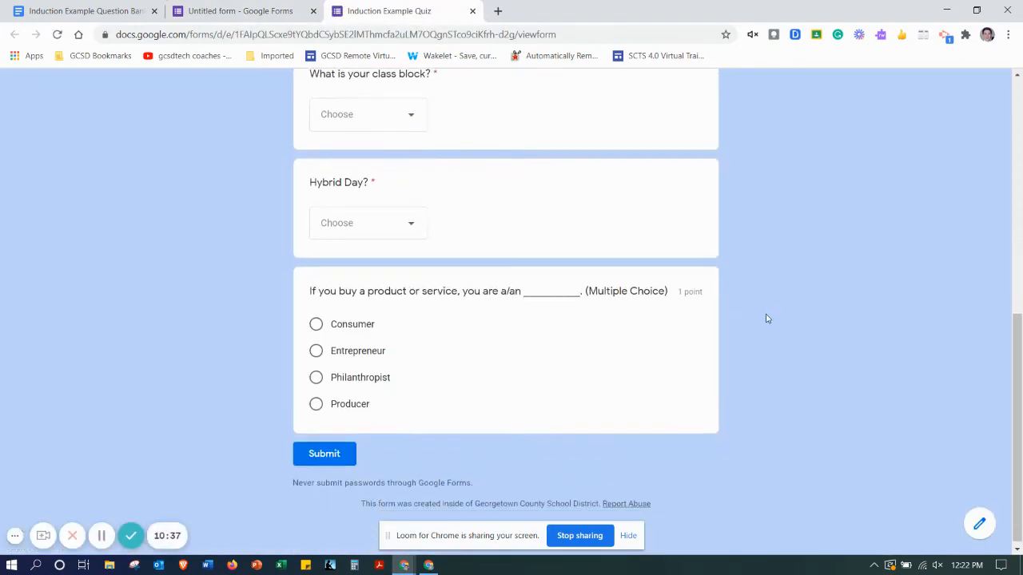
click(317, 320)
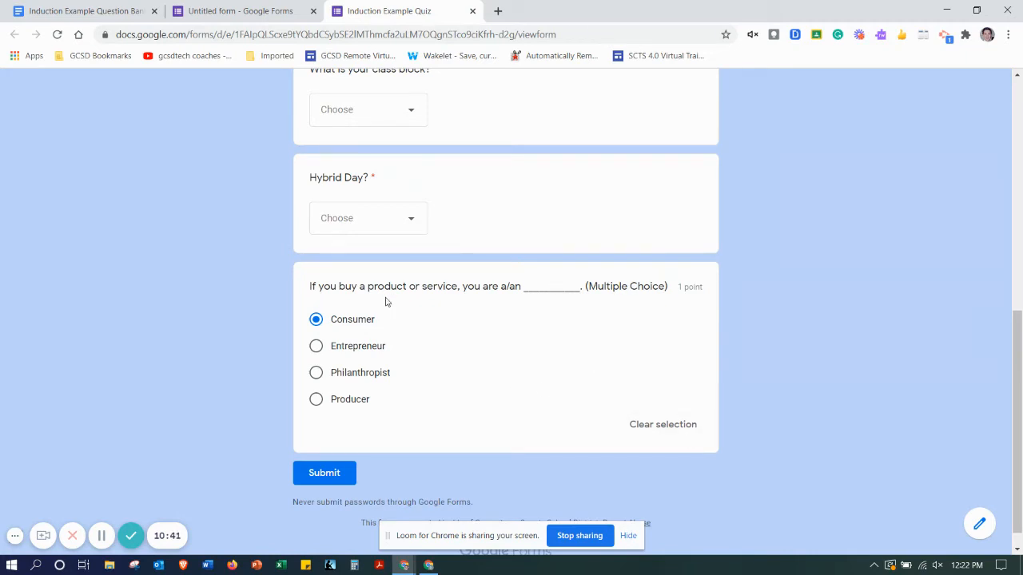
scroll(514, 318, up, 2)
scroll(479, 296, down, 3)
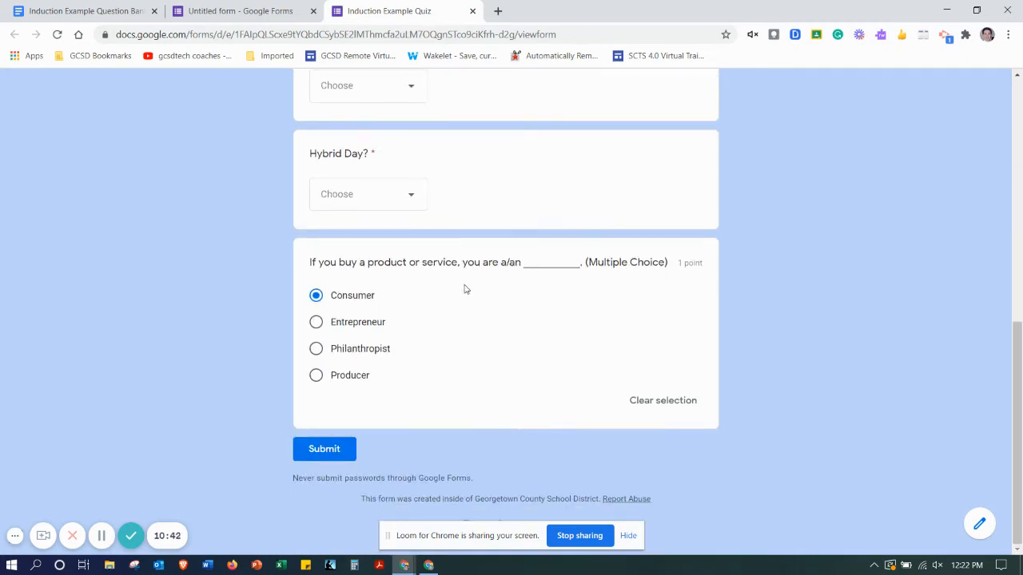
click(276, 6)
click(473, 10)
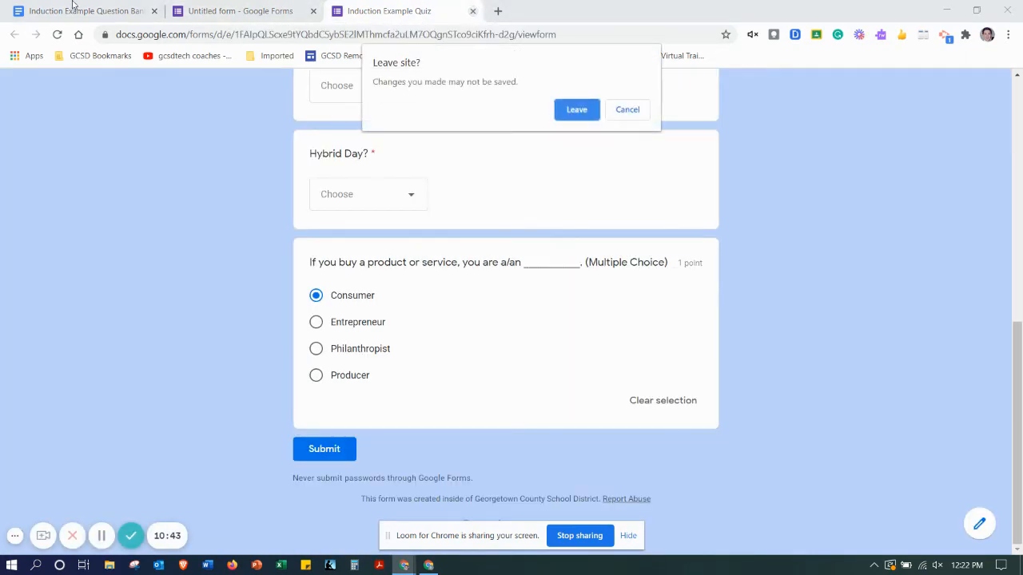
click(592, 111)
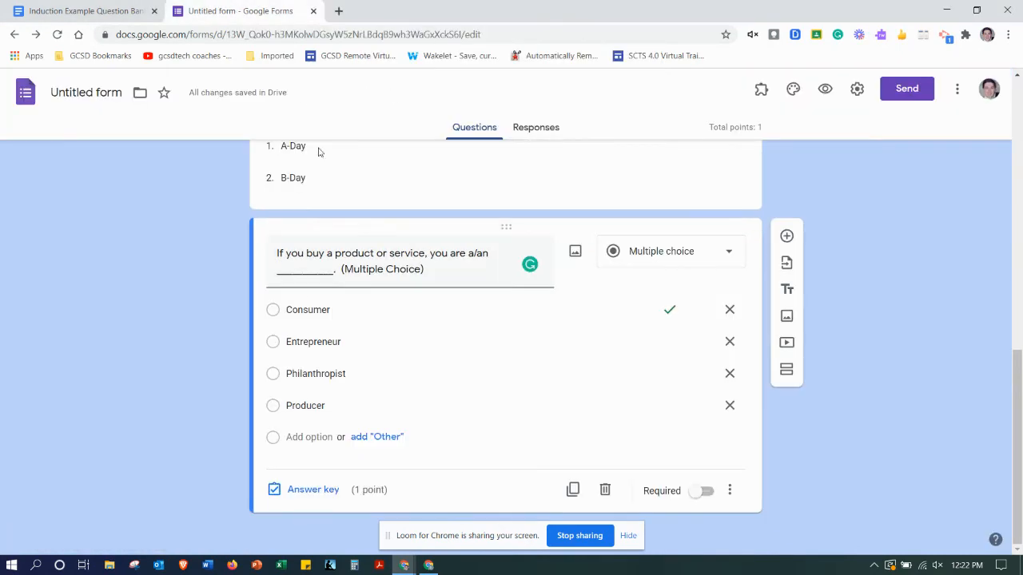
- Add a Checkboxes question with the text of question 7, "Which of these facts about a region are most helpful…", copied from the question bank
click(786, 235)
click(72, 10)
scroll(394, 304, down, 4)
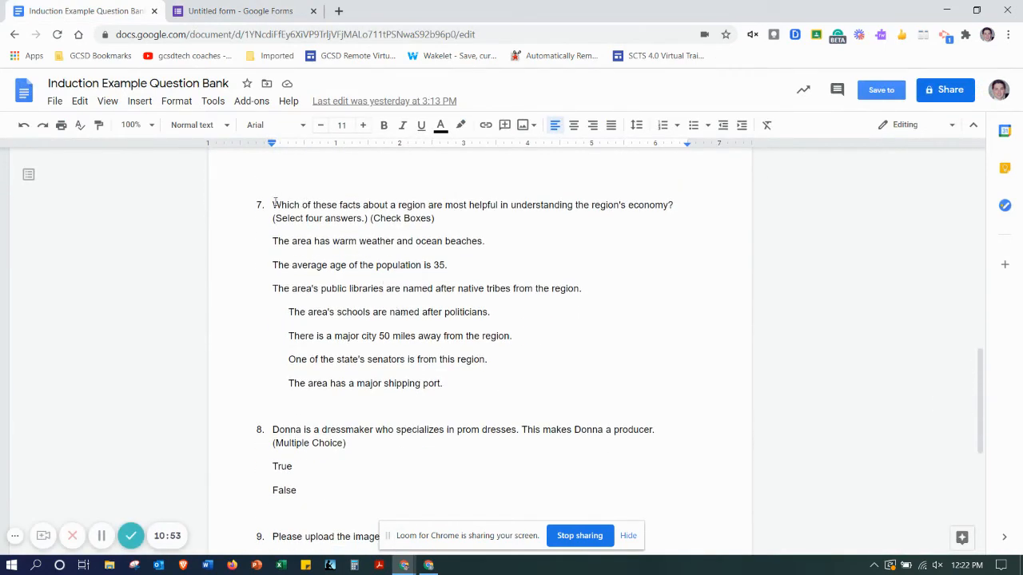
triple_click(274, 205)
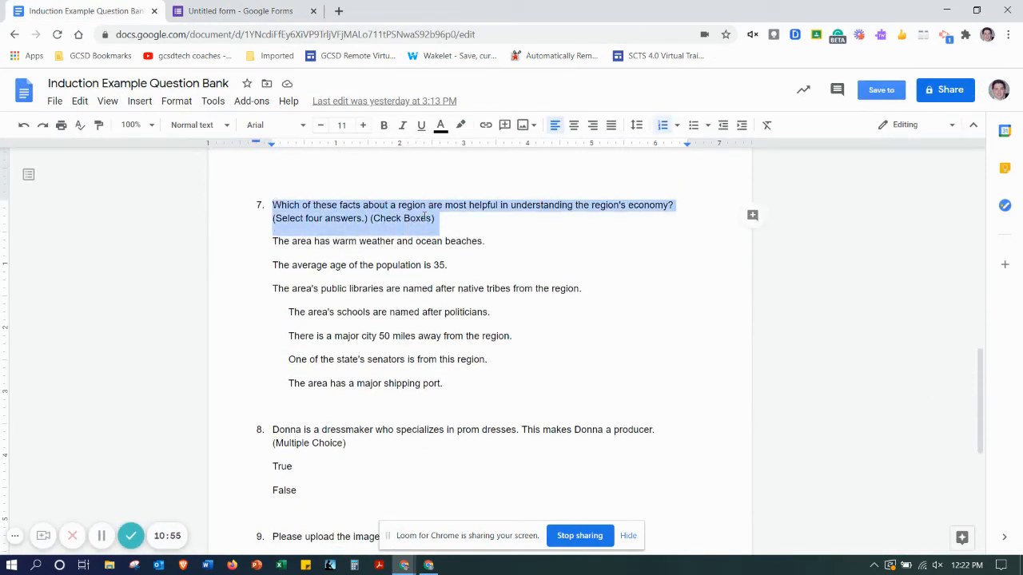
right_click(418, 214)
click(424, 196)
click(239, 10)
scroll(376, 399, down, 1)
right_click(359, 364)
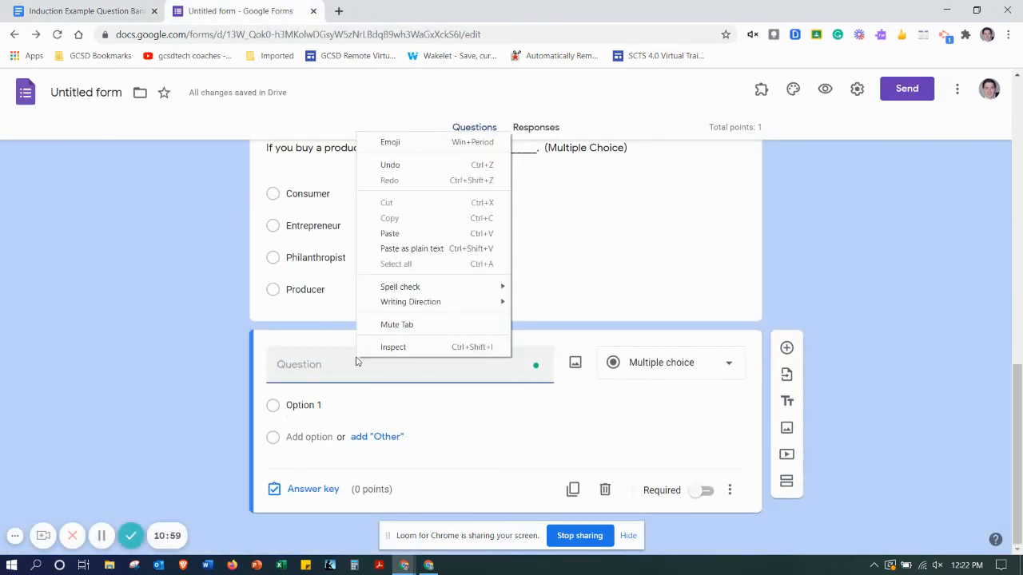
click(434, 234)
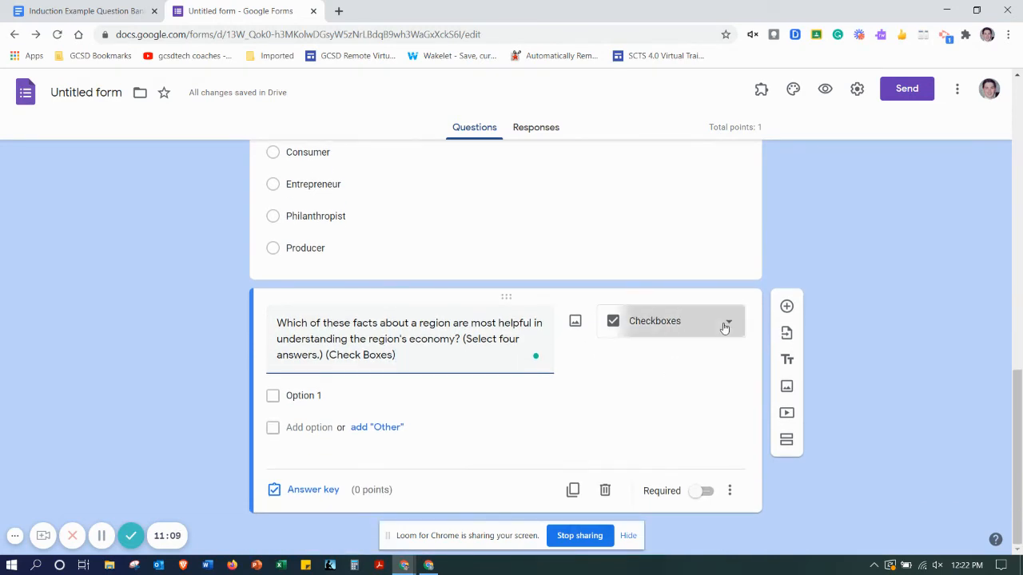
click(723, 325)
click(692, 259)
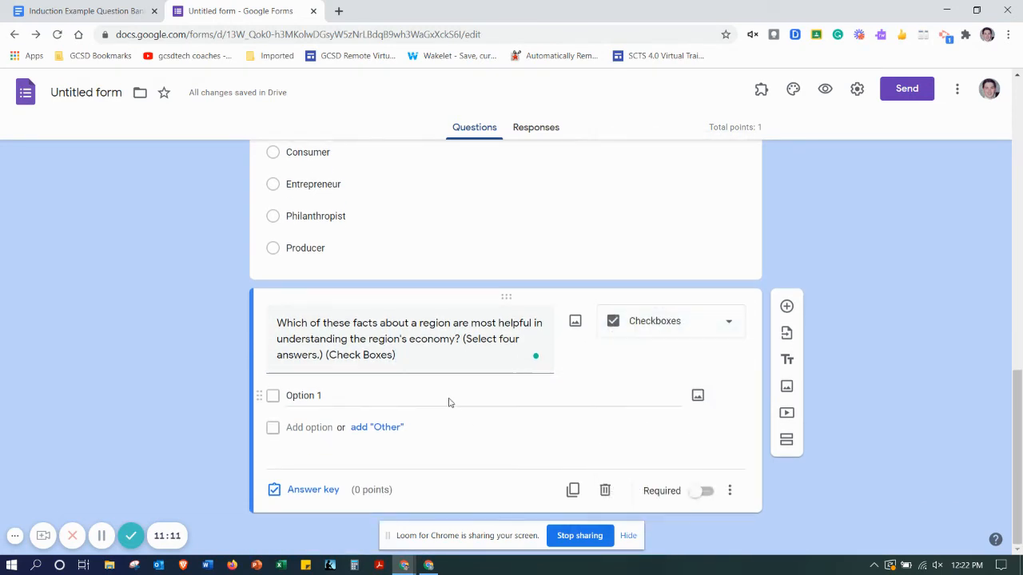
- Copy question 7's seven answer choices, from warm weather to major shipping port, and paste them as plain text as the Checkboxes question's options
click(87, 10)
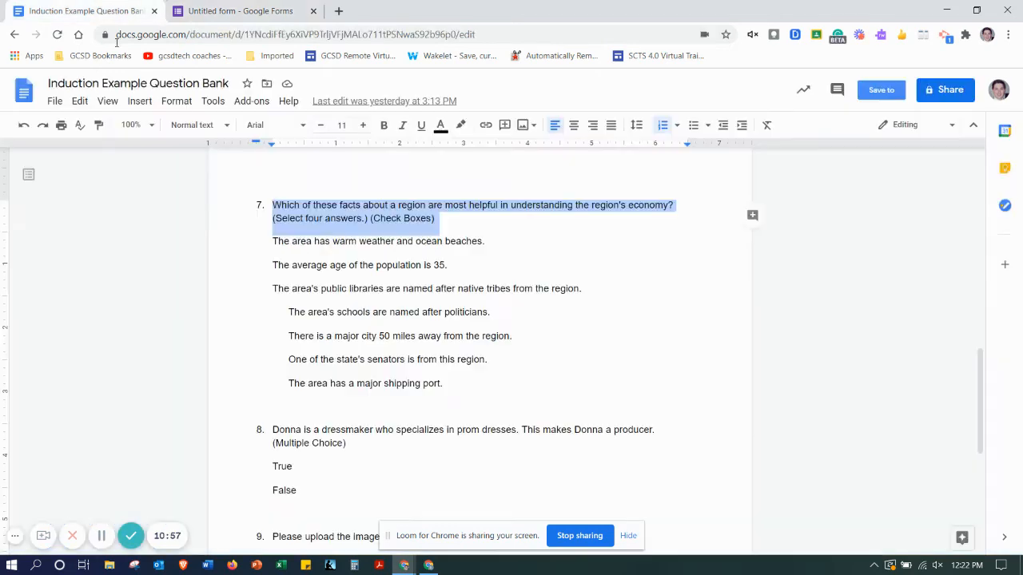
drag(272, 240, 444, 384)
right_click(409, 345)
click(444, 227)
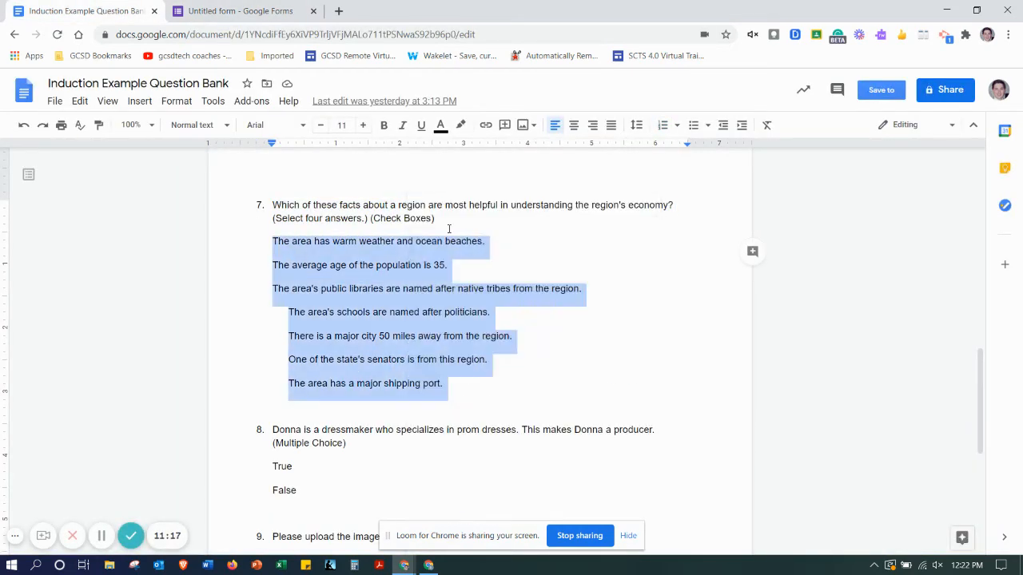
click(240, 10)
click(324, 397)
right_click(330, 397)
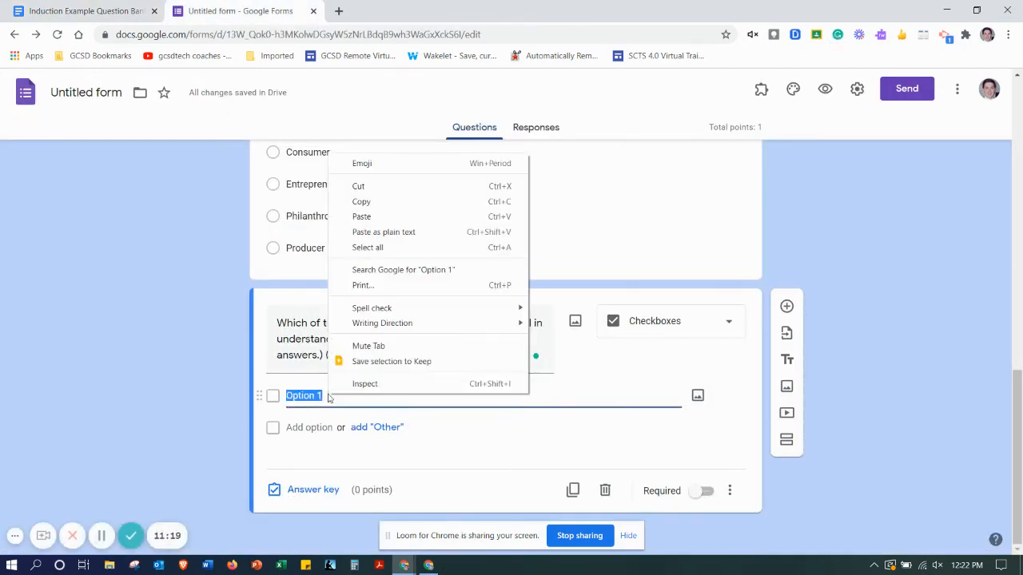
click(409, 228)
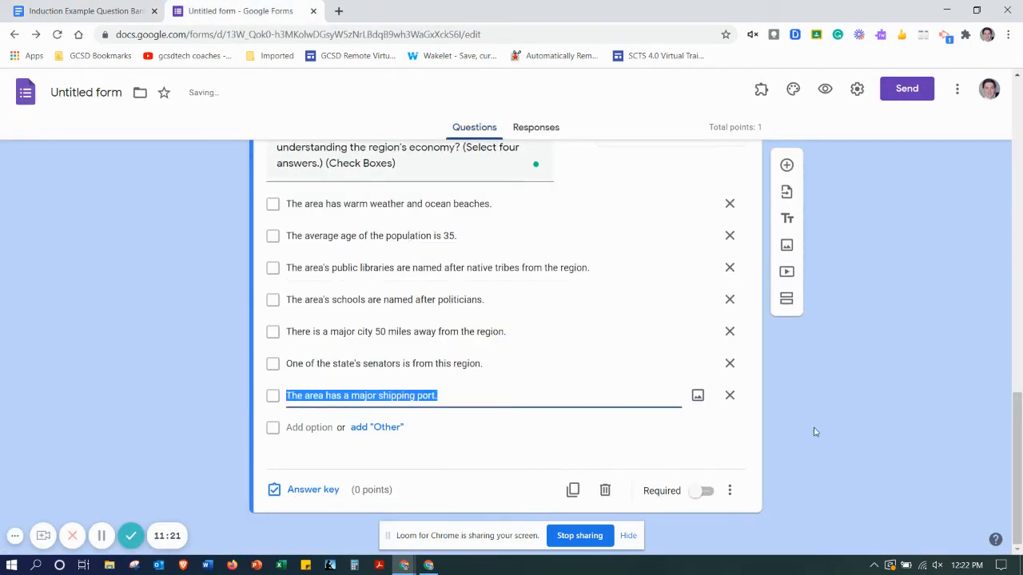
scroll(839, 427, up, 1)
click(855, 406)
scroll(855, 412, down, 1)
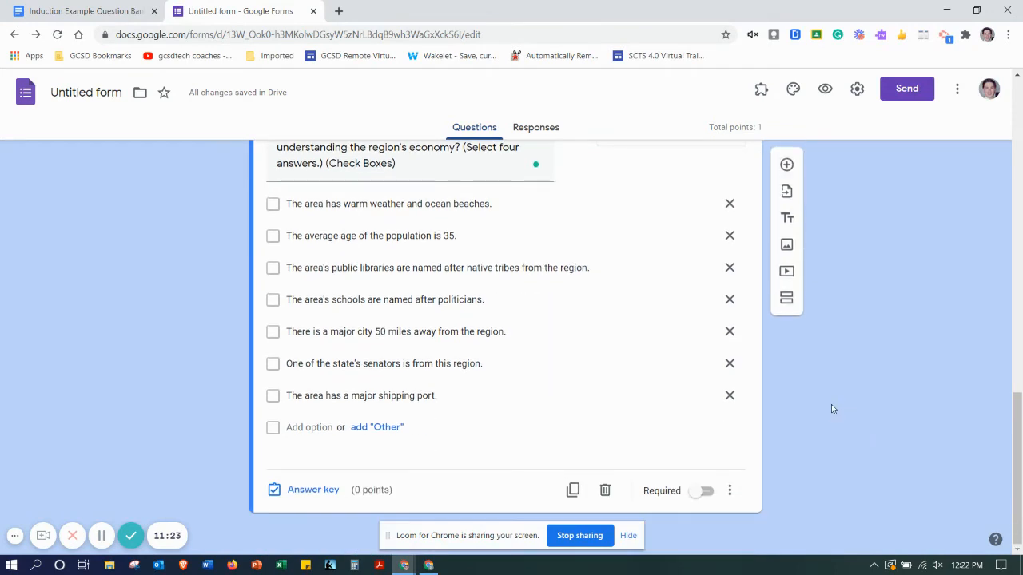
- Mark warm weather, average age, the major city 50 miles away and the major shipping port as question 7's correct answers, worth 1 point
click(312, 490)
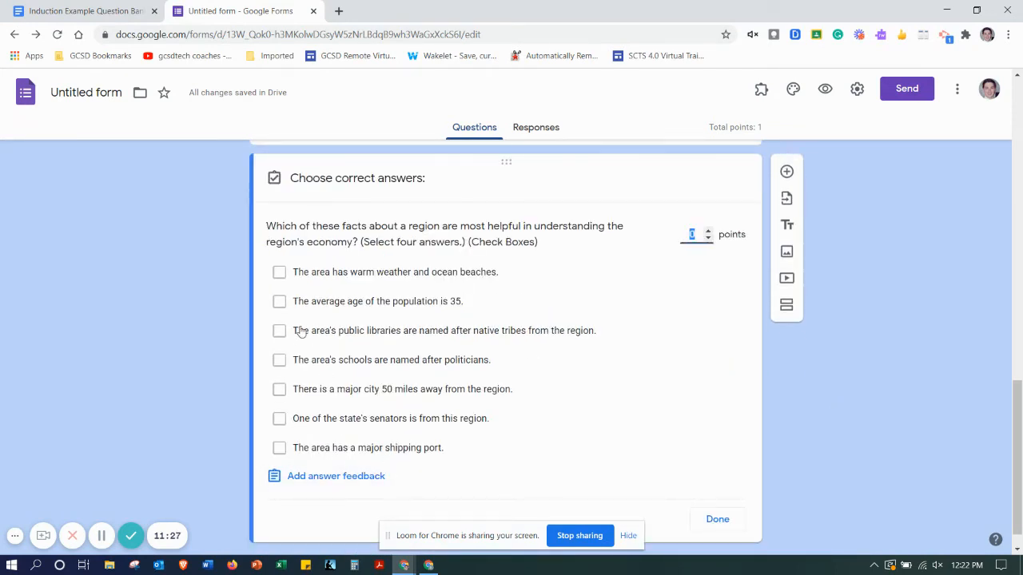
click(279, 273)
click(279, 302)
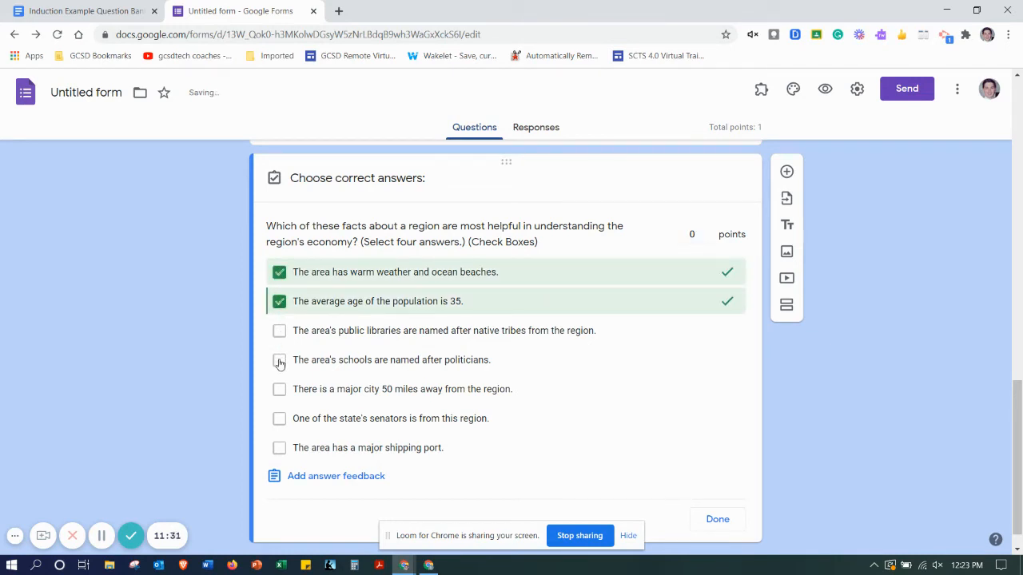
click(279, 389)
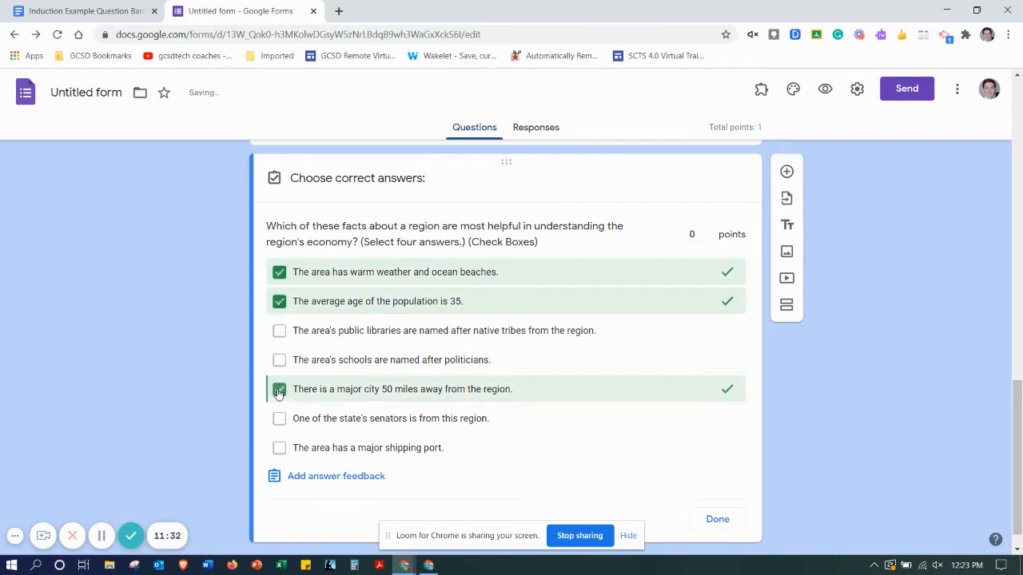
click(279, 447)
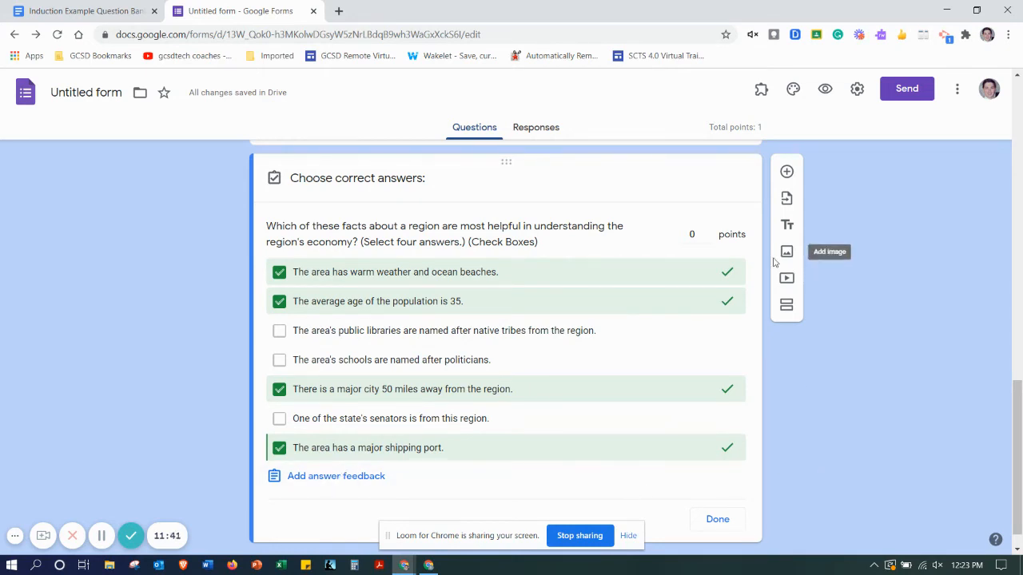
click(708, 230)
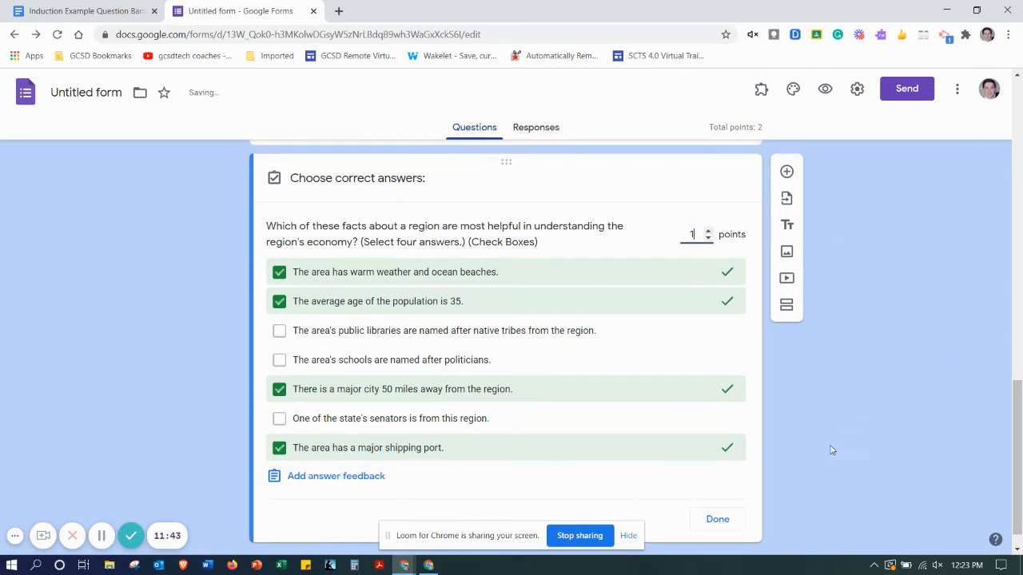
click(717, 519)
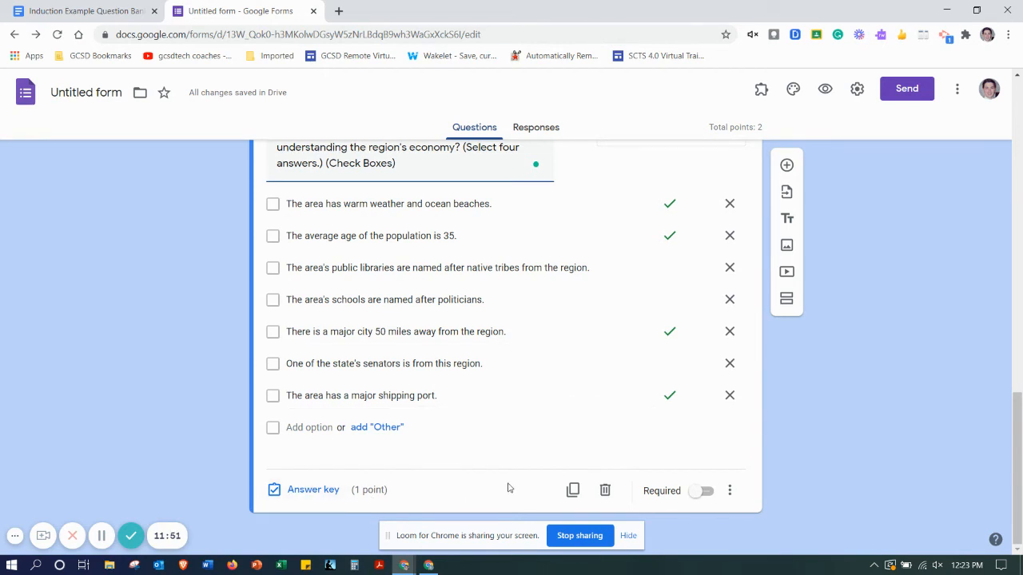
- Add a Multiple choice question with the text of question 8, the dressmaker who specializes in prom dresses, copied from the question bank
scroll(506, 485, up, 1)
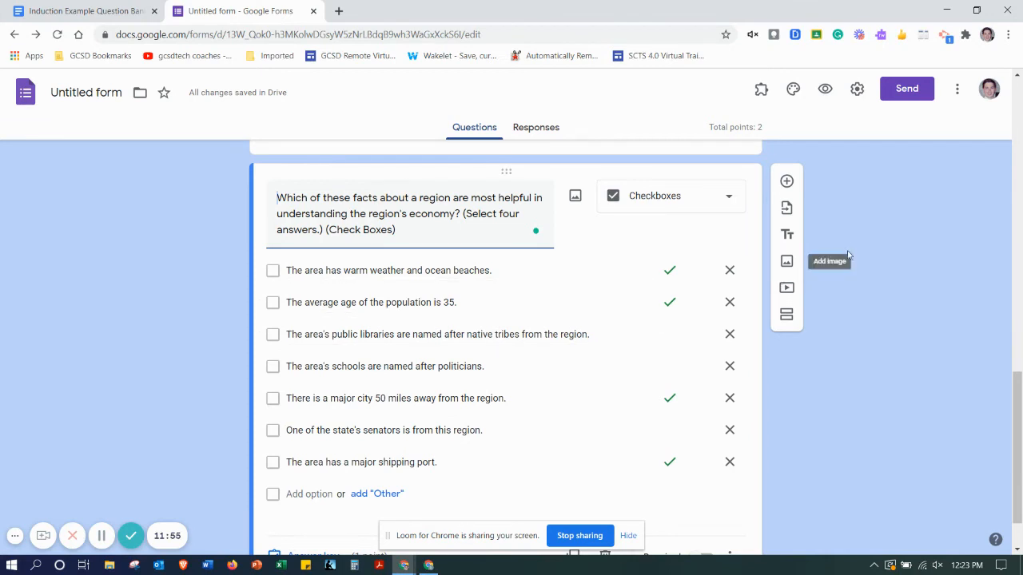
click(787, 182)
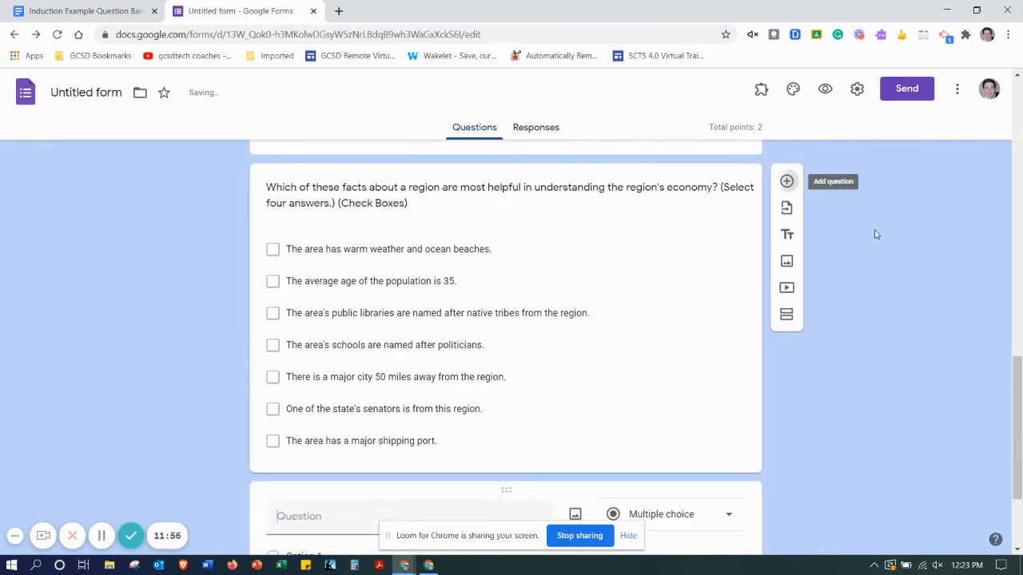
click(91, 9)
click(493, 288)
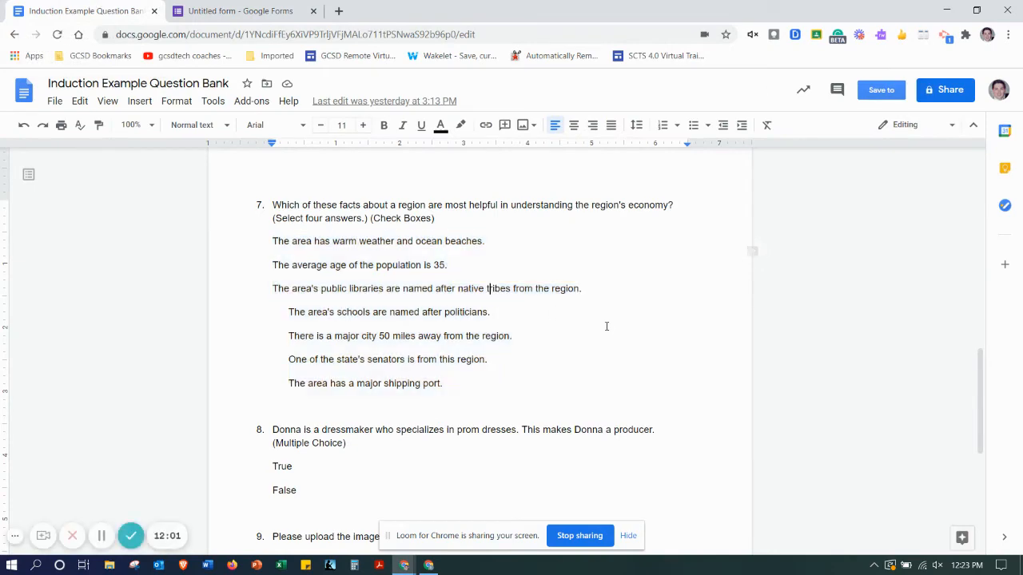
scroll(605, 325, down, 3)
triple_click(370, 230)
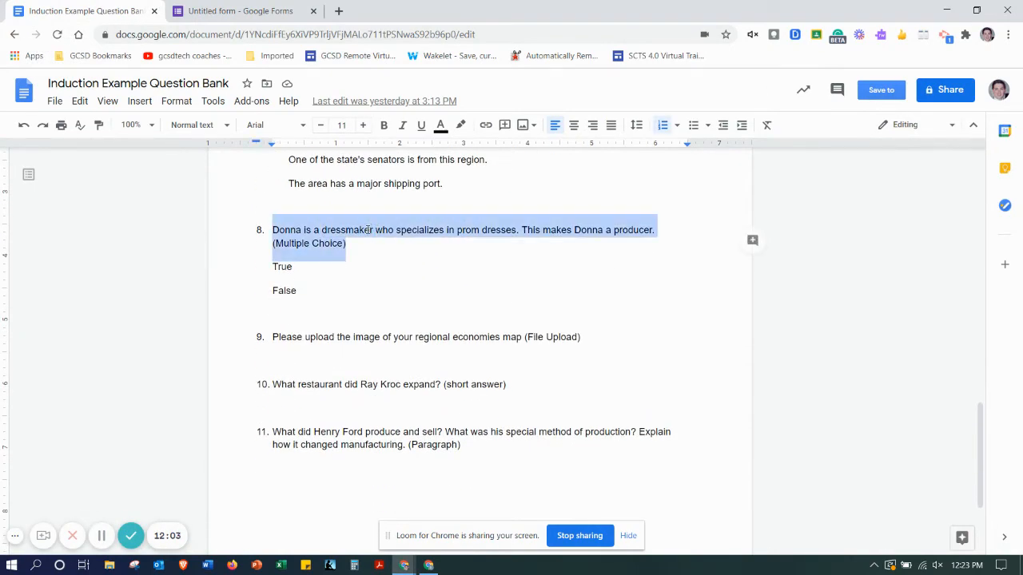
right_click(369, 229)
click(394, 204)
click(240, 10)
click(357, 367)
right_click(356, 367)
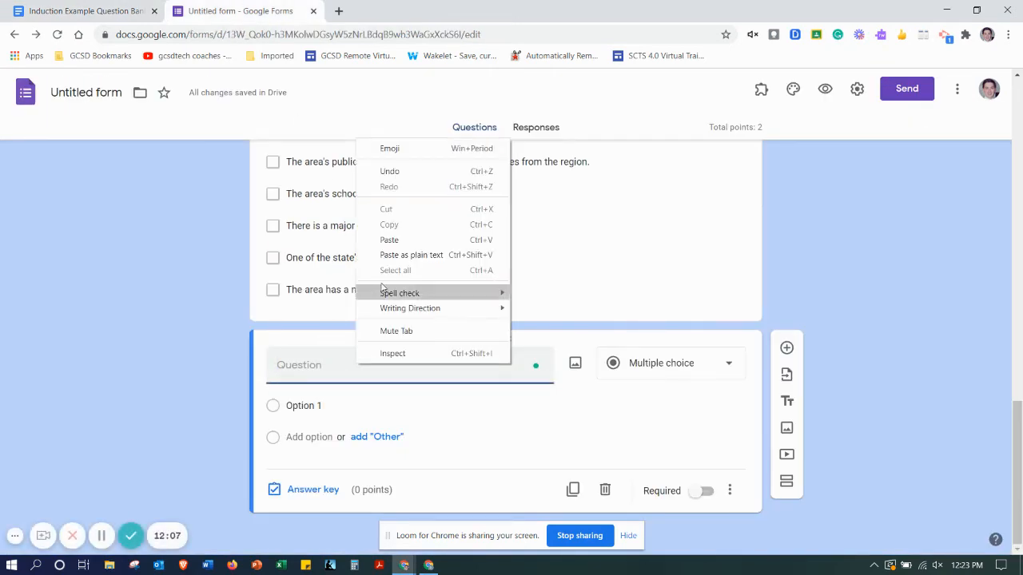
click(388, 240)
- Give the dressmaker question the two answer options True and False
click(382, 439)
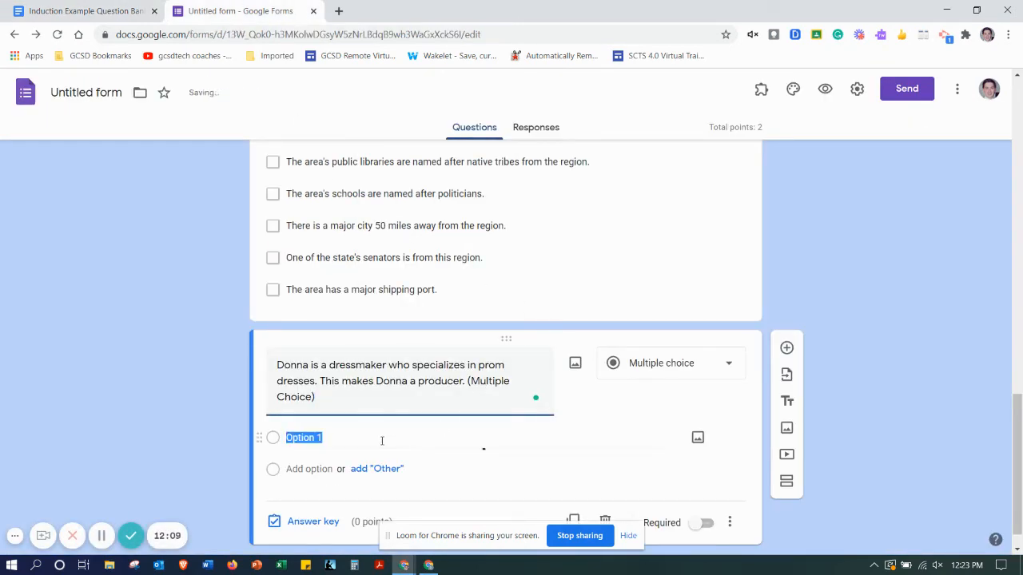
text(True)
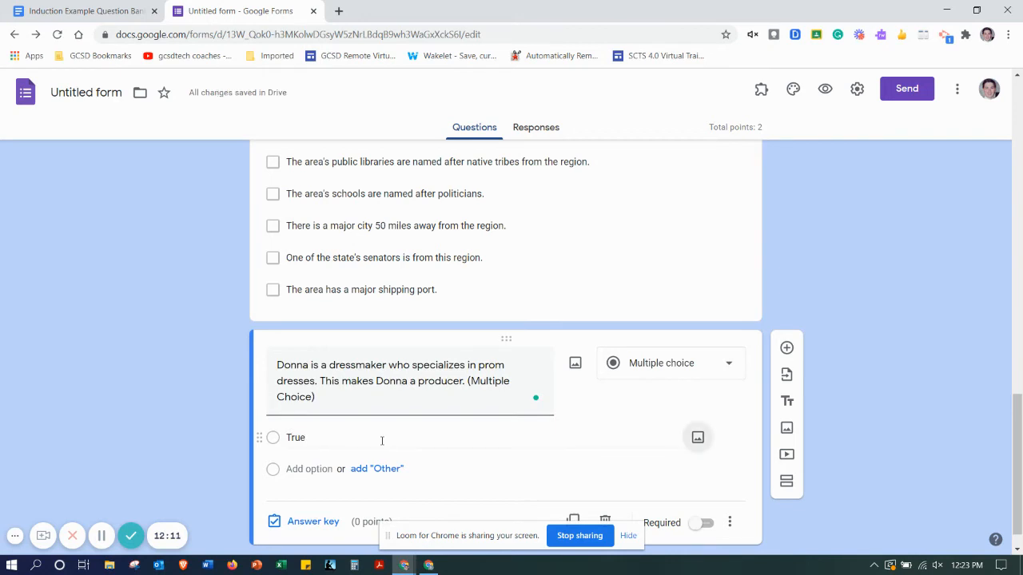
click(294, 490)
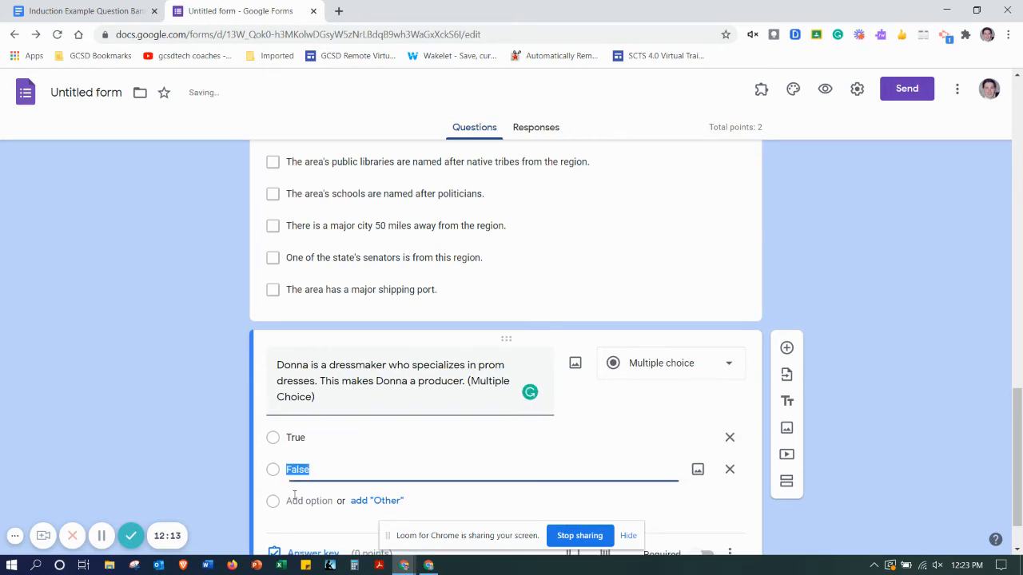
click(332, 462)
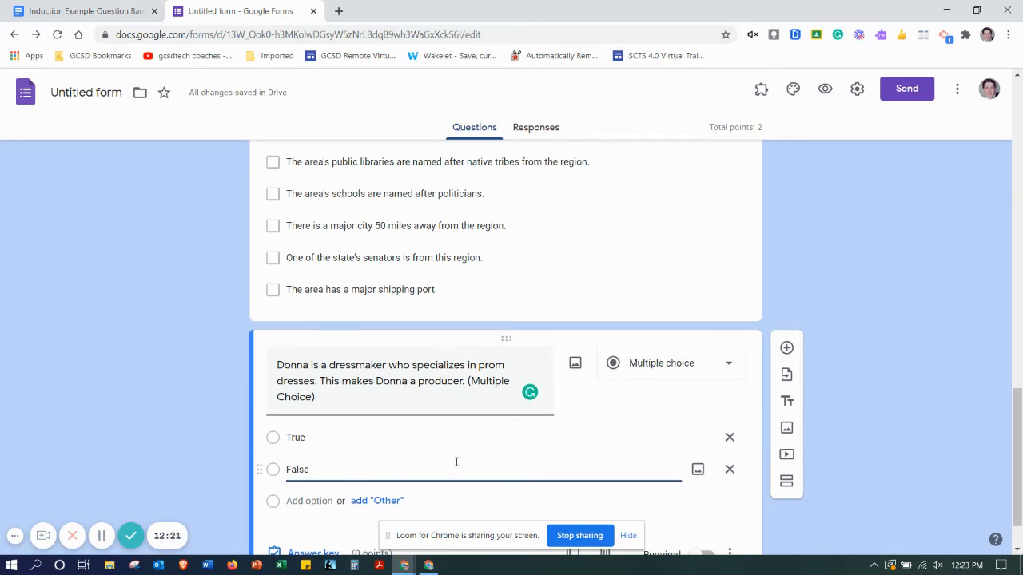
click(928, 397)
scroll(917, 408, down, 1)
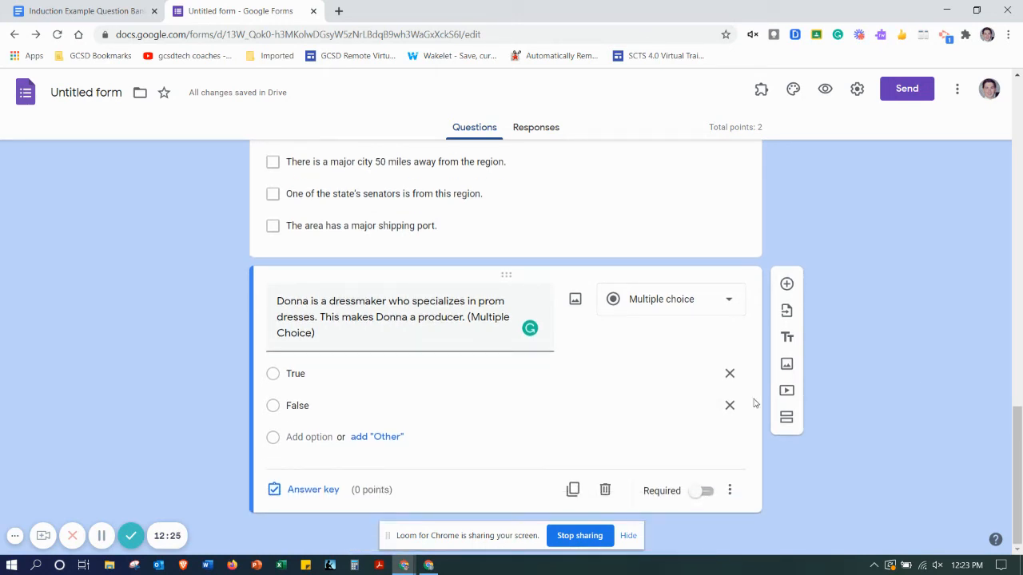
- Mark True as the correct answer in the dressmaker question's answer key and make it worth 1 point
click(318, 490)
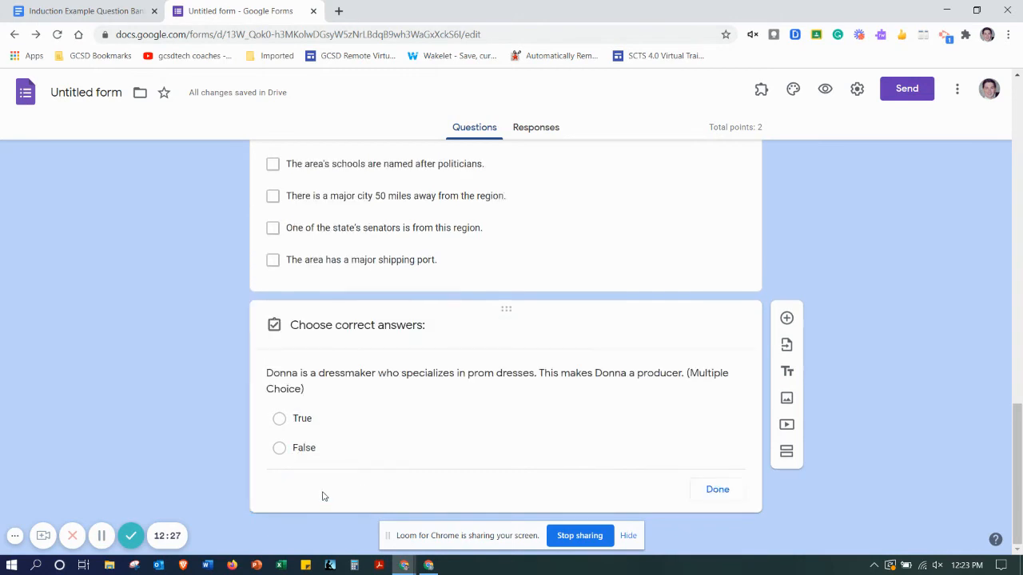
click(301, 388)
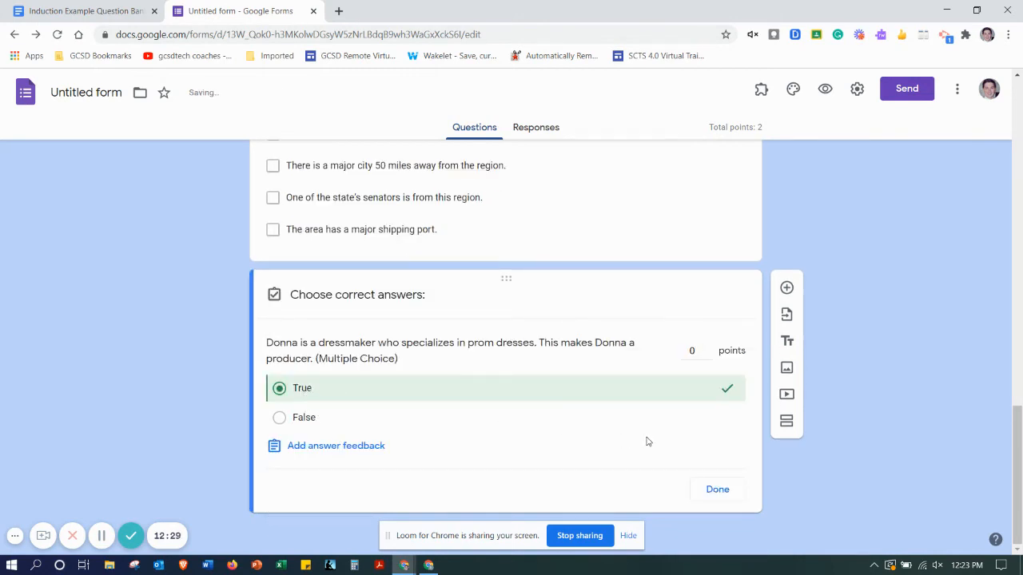
click(708, 347)
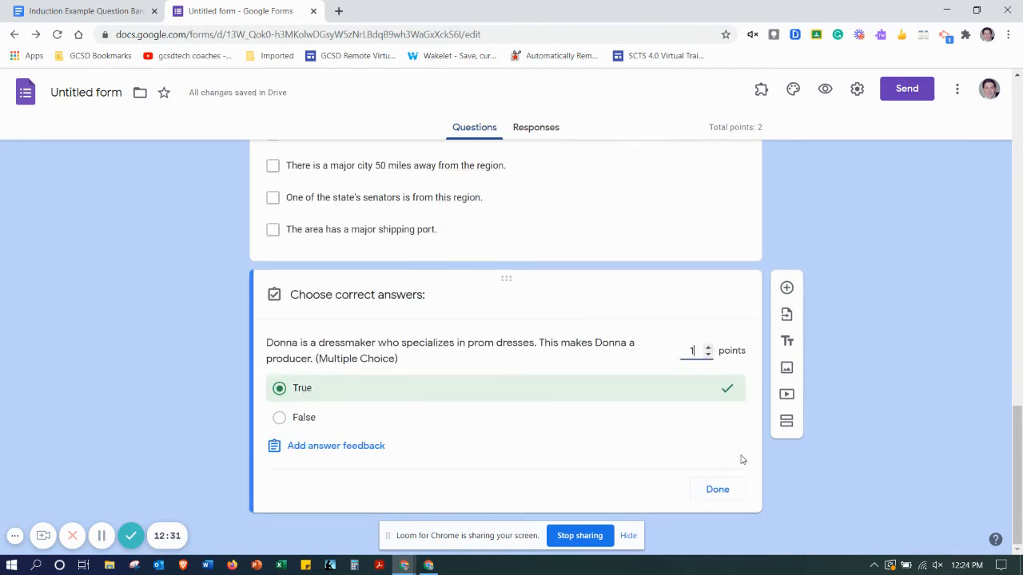
click(718, 490)
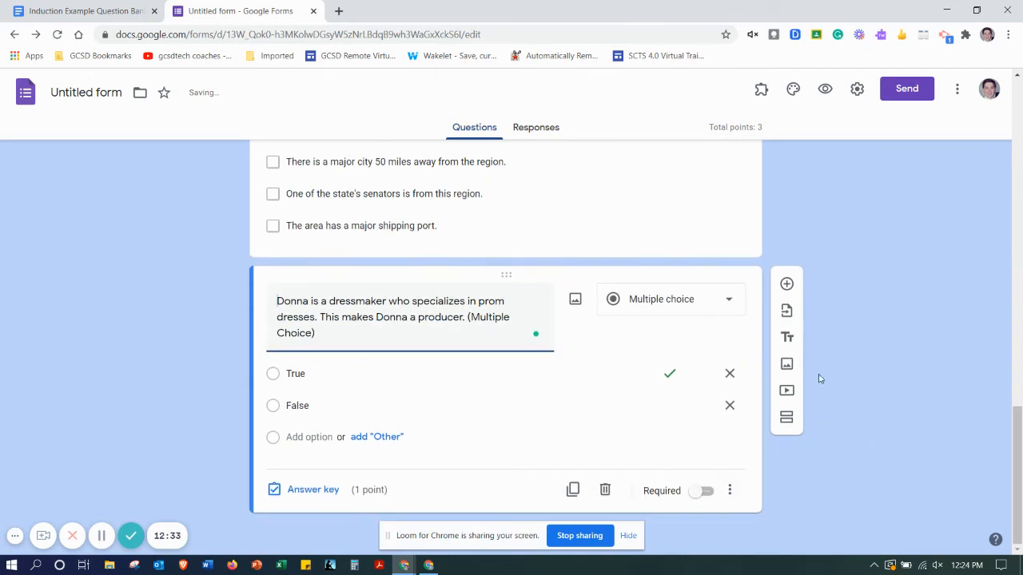
- Add a question with the text of question 9, "Please upload the image of your regional economies map", copied from the question bank
click(786, 284)
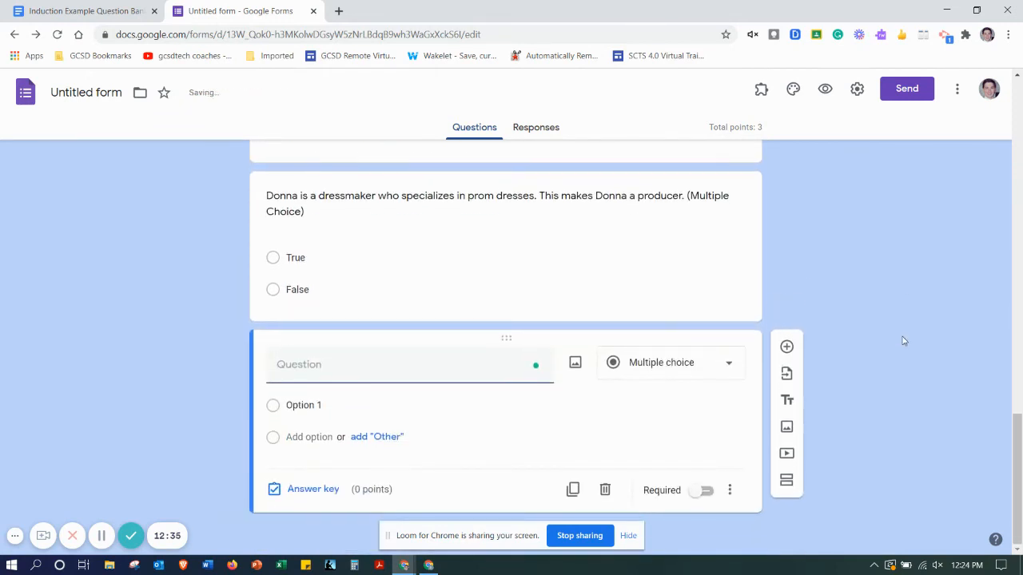
click(84, 11)
scroll(646, 350, down, 1)
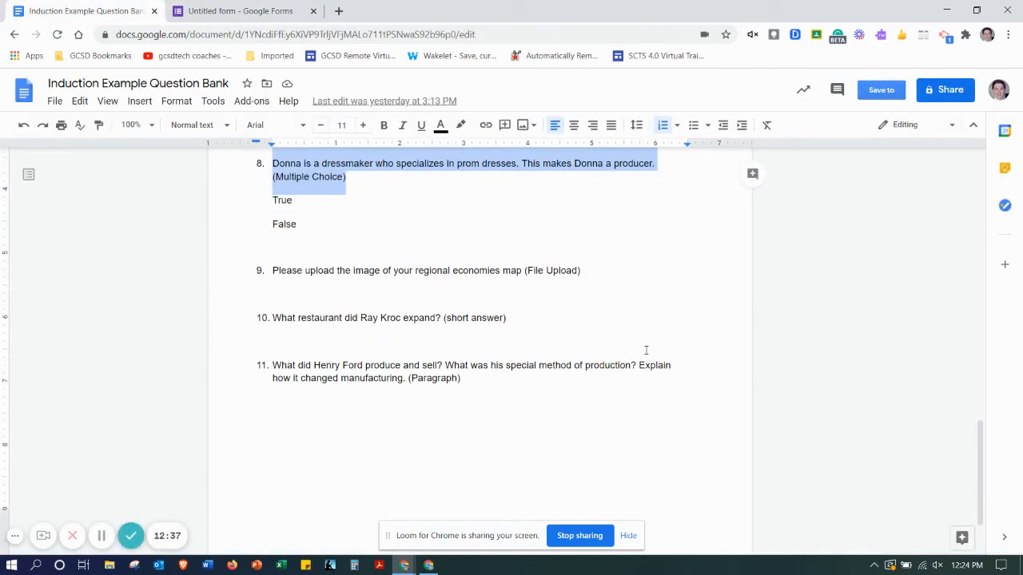
scroll(646, 350, up, 1)
triple_click(453, 339)
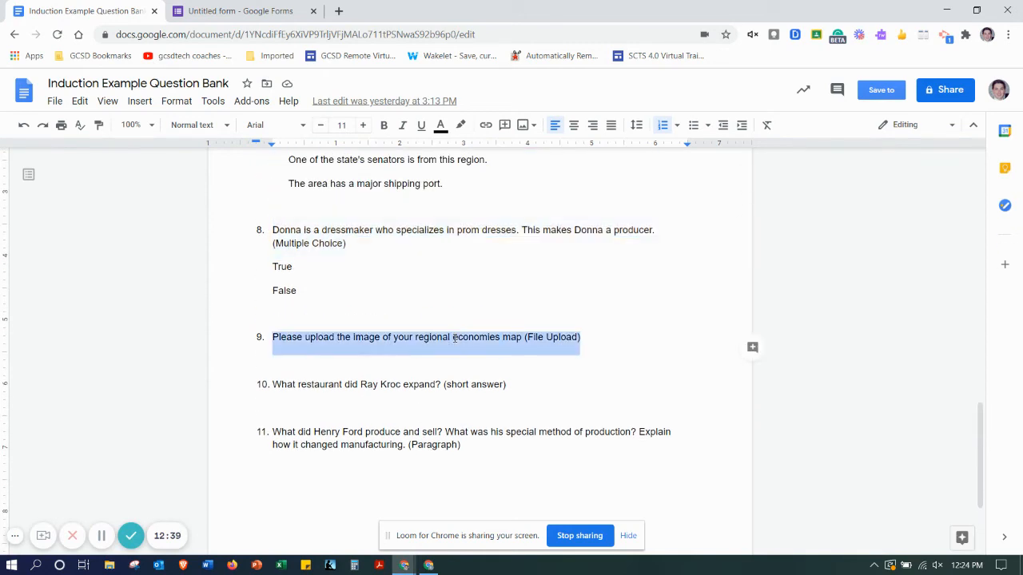
right_click(453, 338)
click(490, 195)
click(240, 10)
right_click(397, 366)
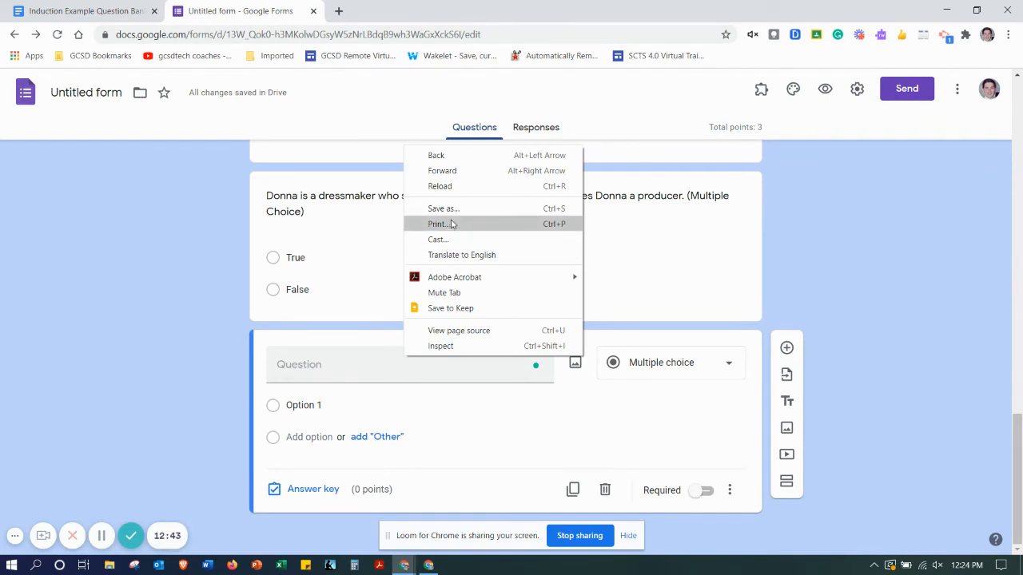
click(312, 375)
right_click(312, 375)
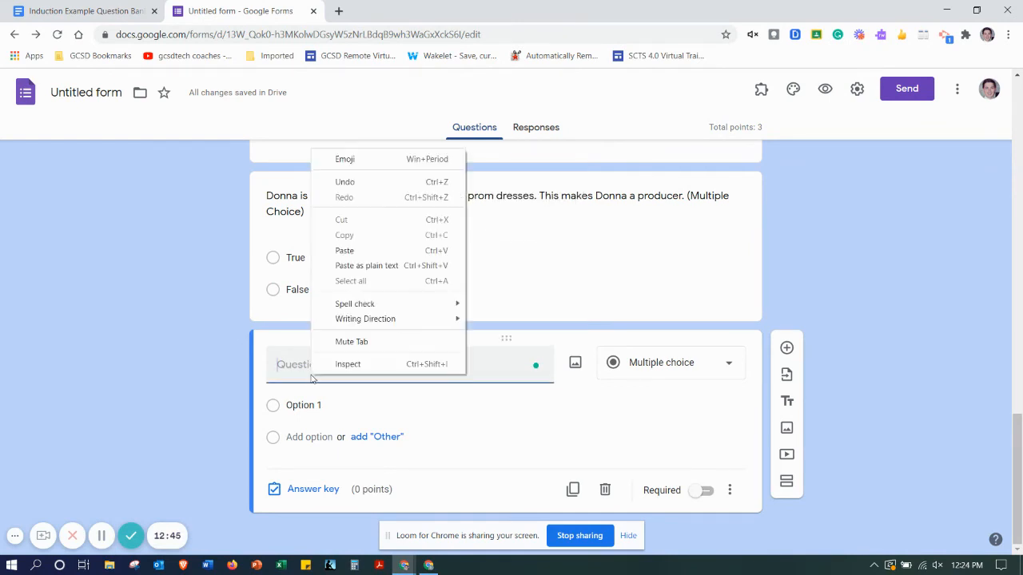
click(347, 250)
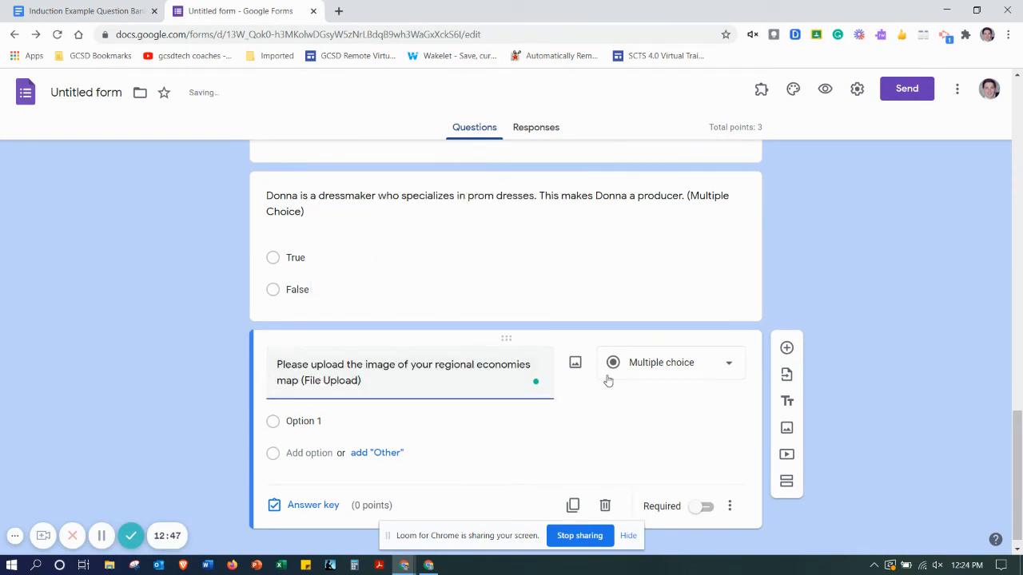
- Change the regional economies map question to the File upload type and allow respondents to upload files to Drive
click(655, 371)
click(693, 340)
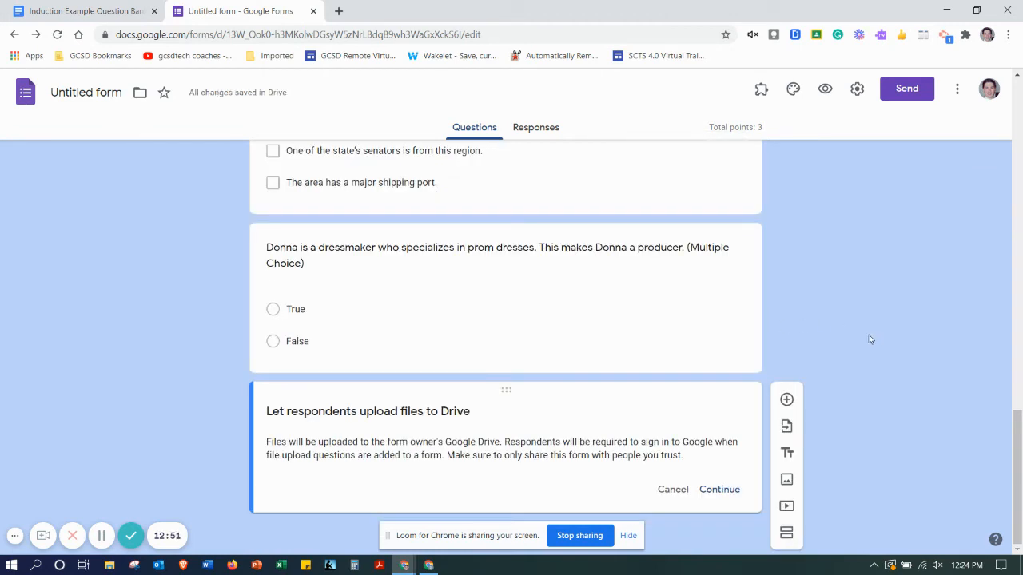
click(719, 490)
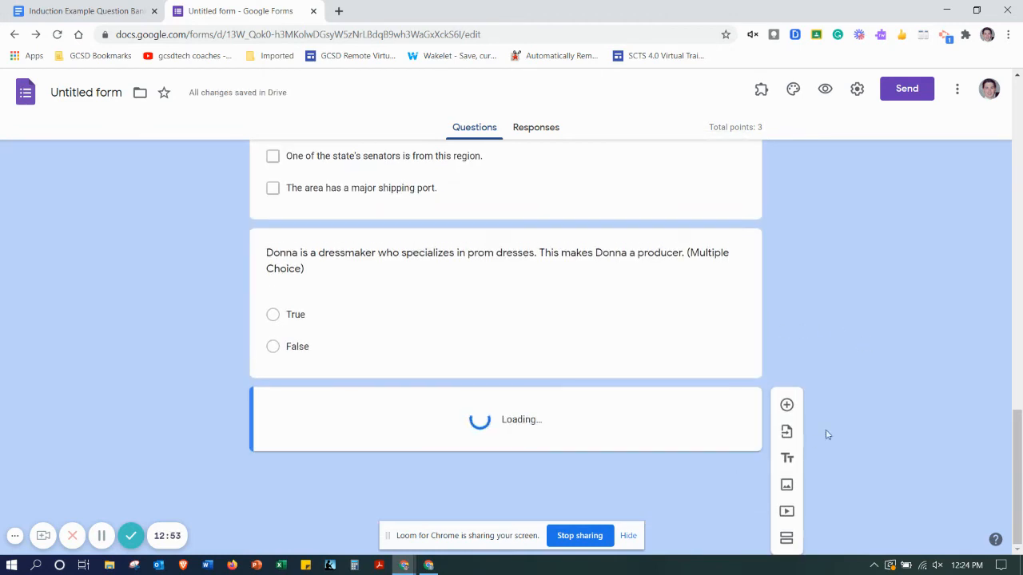
scroll(849, 413, down, 2)
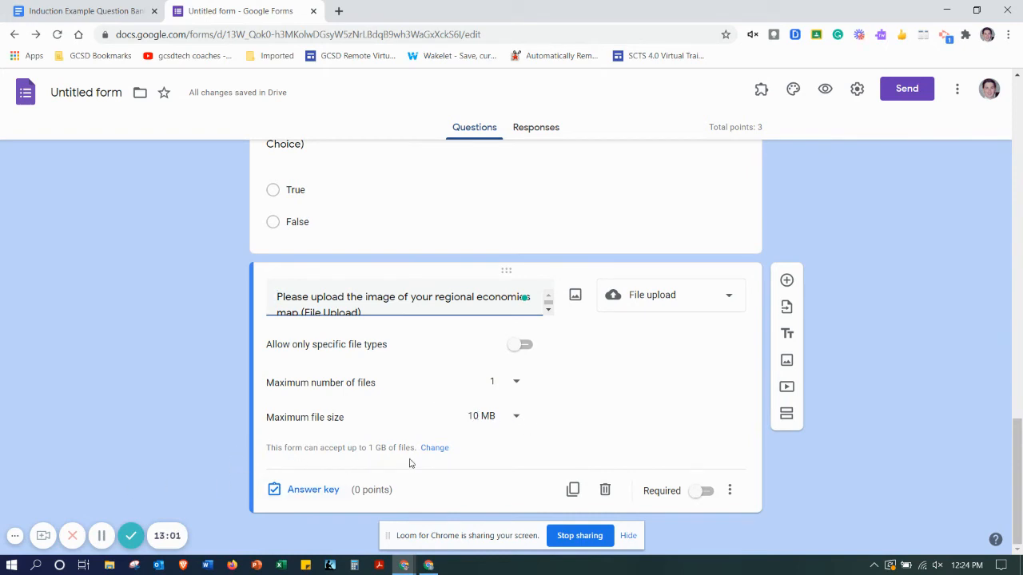
- Set the maximum file size of the regional economies map upload to 100 MB, trying 1 GB along the way
click(512, 415)
click(505, 449)
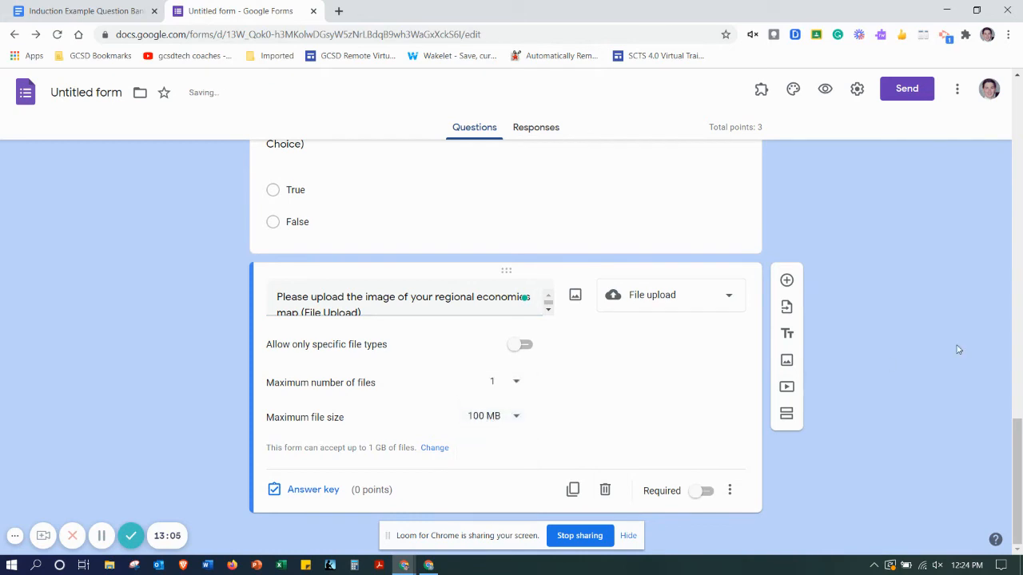
click(500, 417)
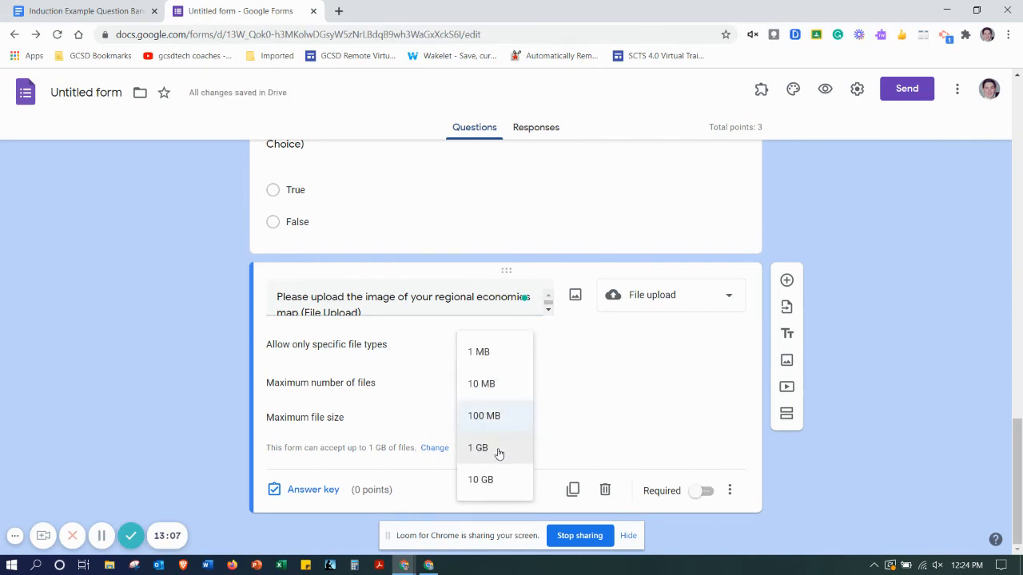
click(498, 450)
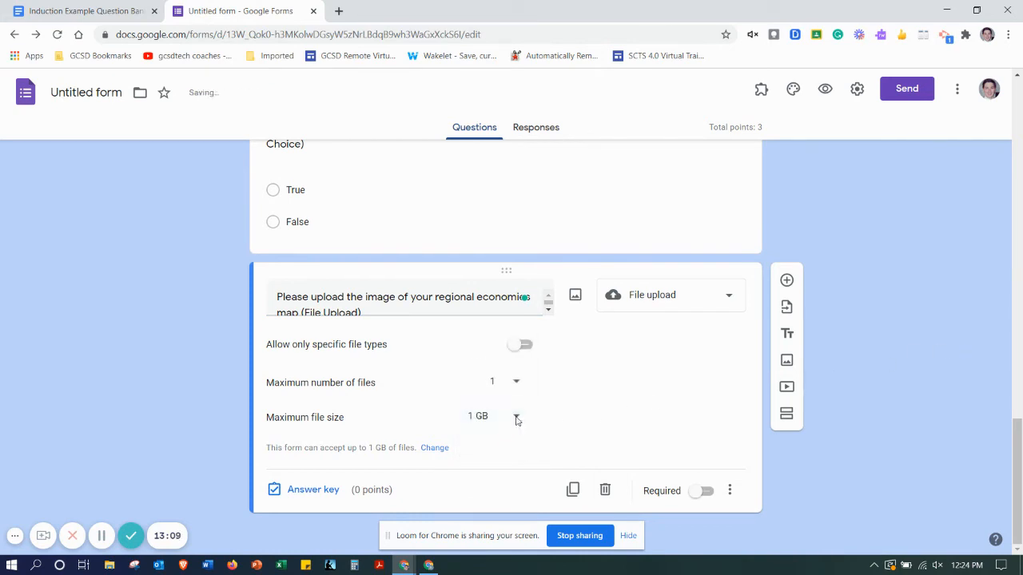
click(516, 421)
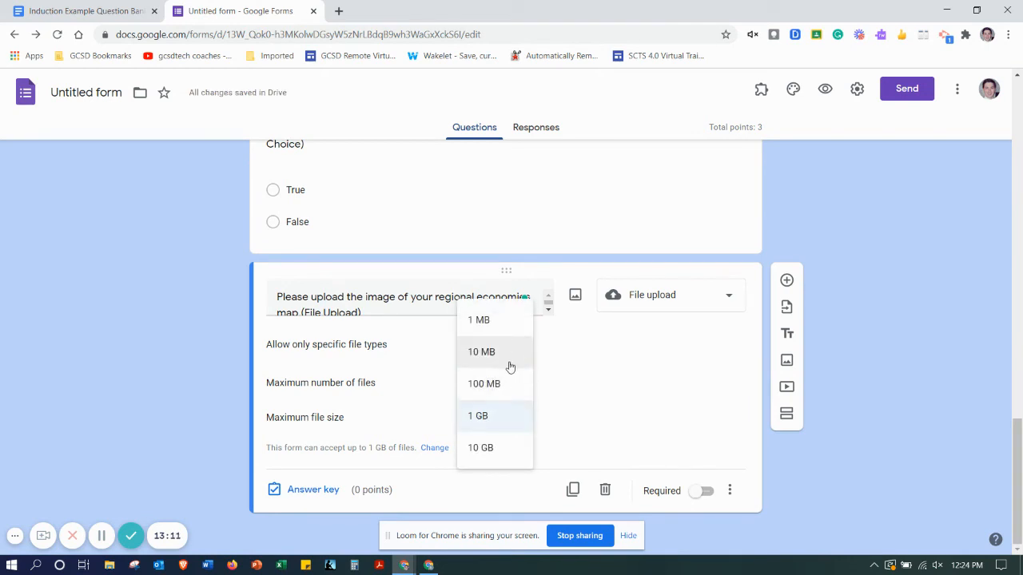
click(507, 387)
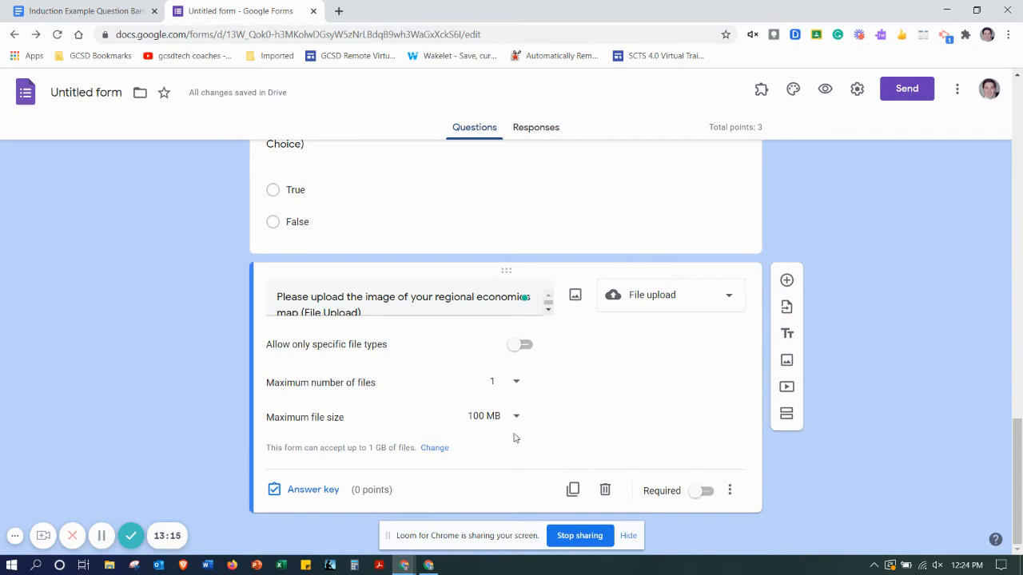
- Make the regional economies map upload question worth 1 point in its answer key
click(304, 489)
click(707, 412)
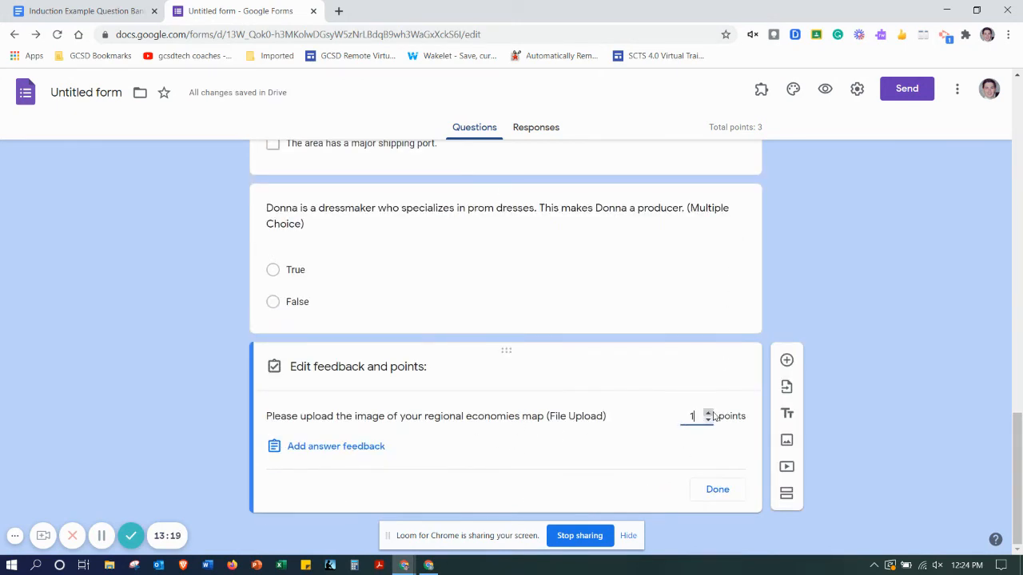
click(719, 489)
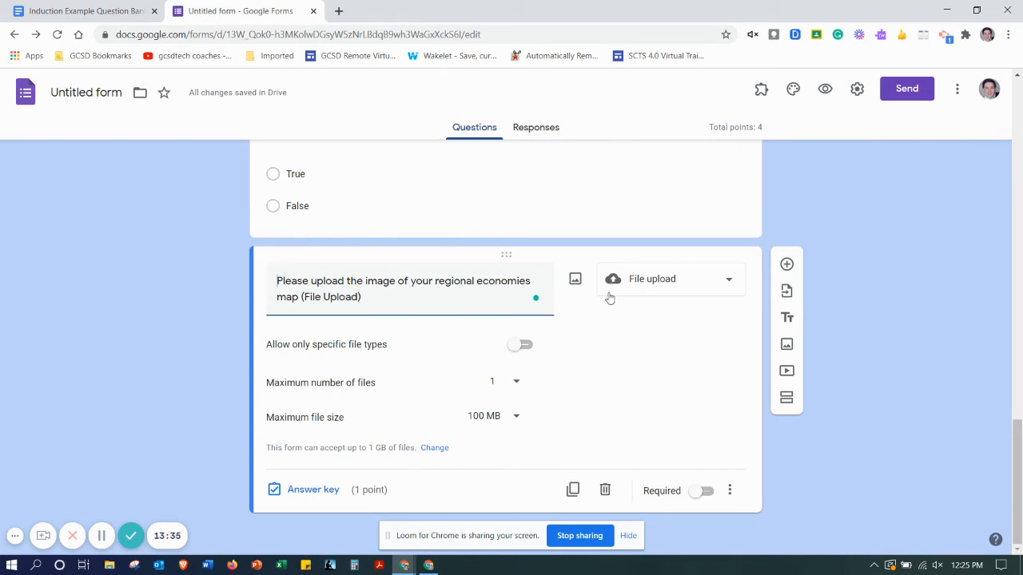
- Add a Short answer question with the text of question 10, "What restaurant did Ray Kroc expand?", copied from the question bank
click(787, 264)
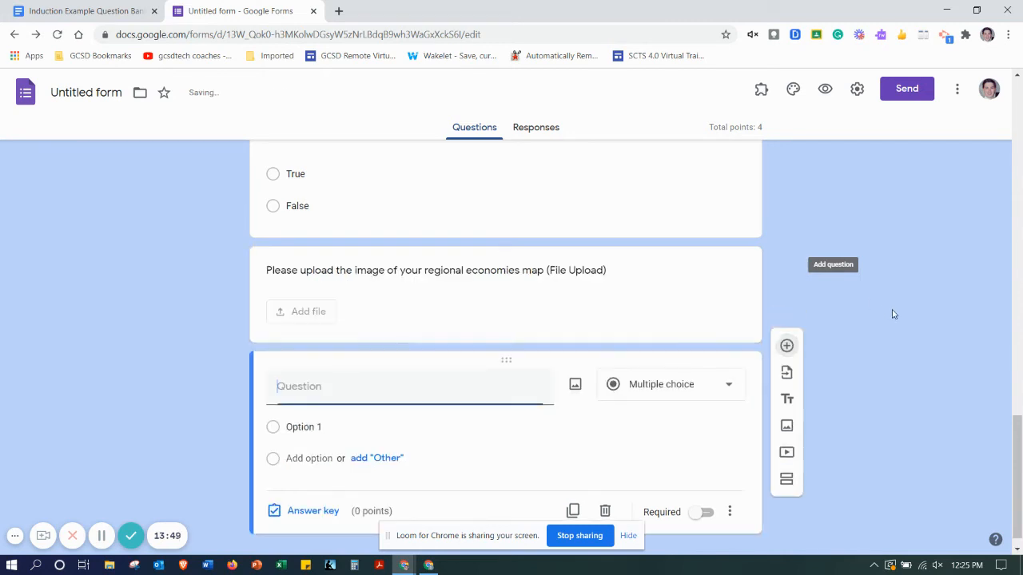
click(98, 9)
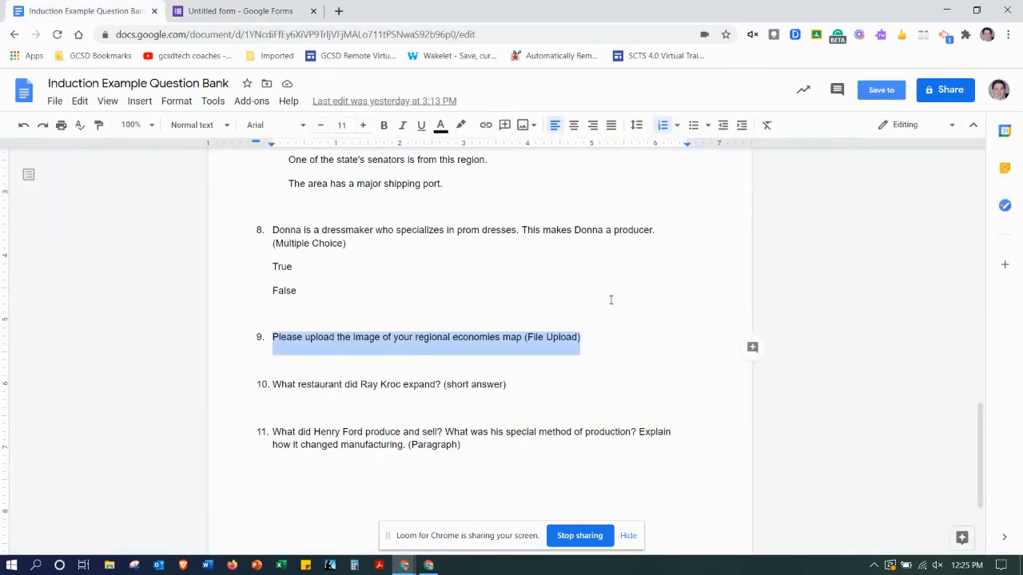
scroll(475, 329, down, 1)
triple_click(396, 317)
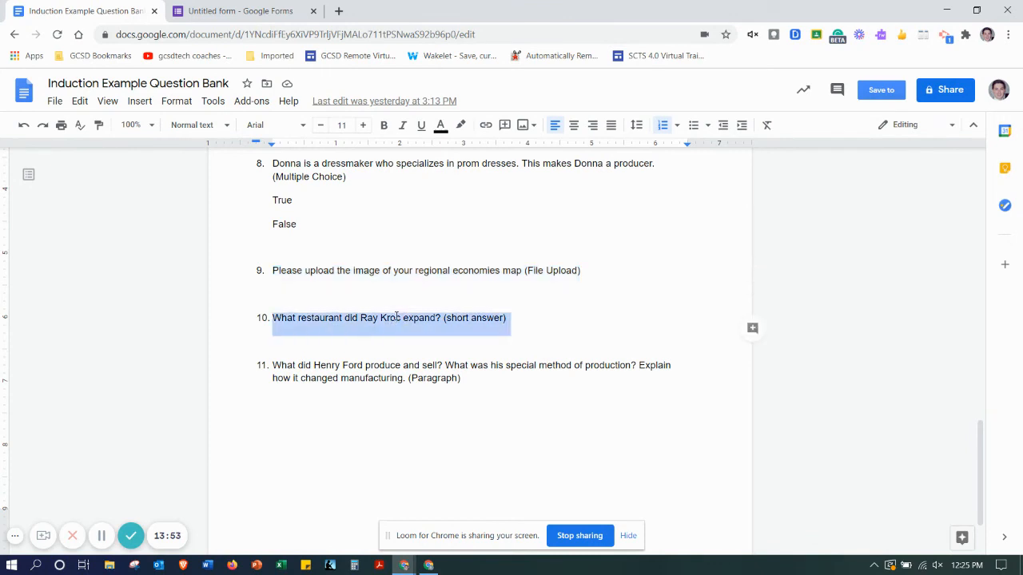
right_click(396, 318)
click(460, 196)
click(231, 10)
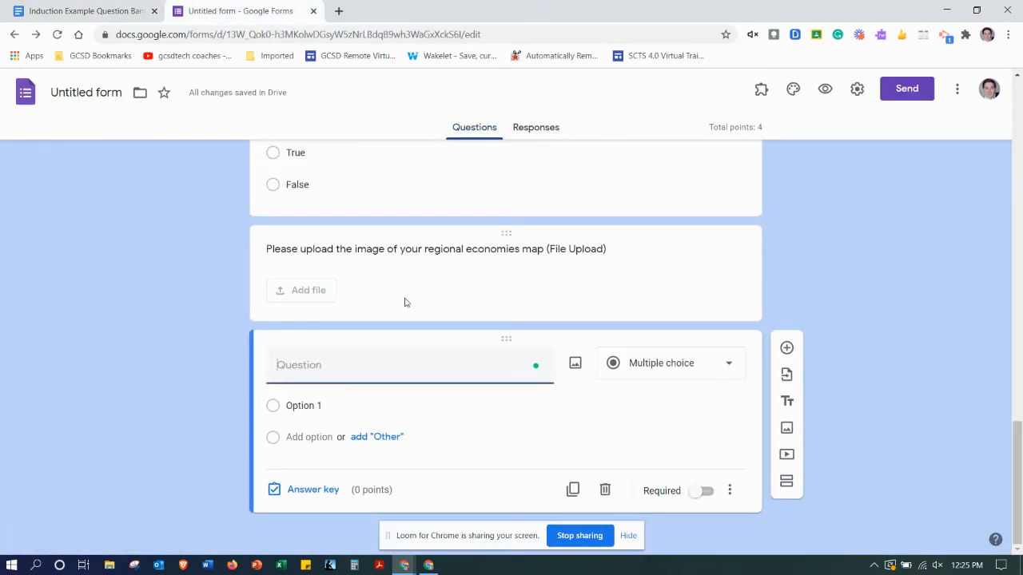
right_click(386, 363)
click(434, 242)
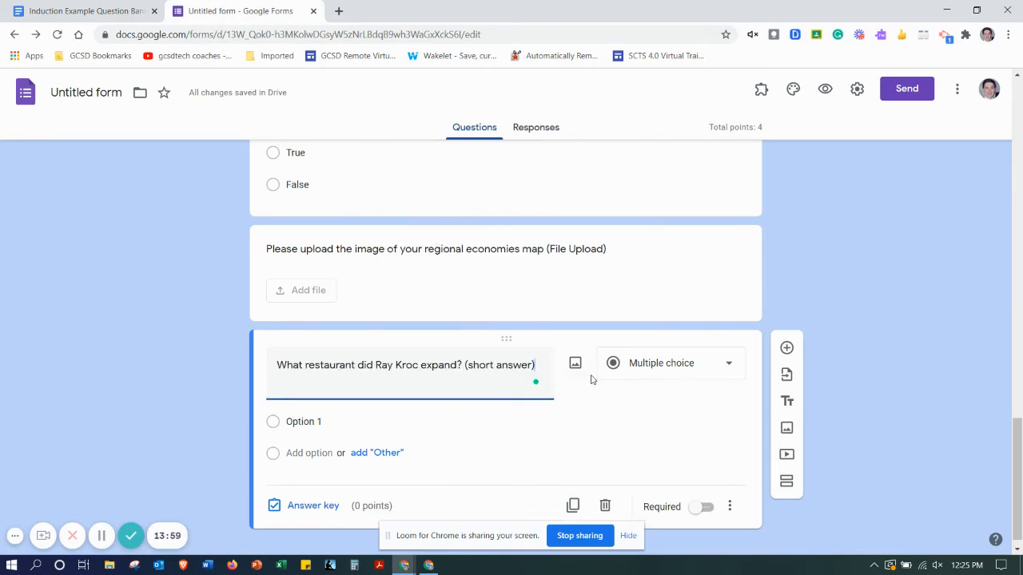
click(644, 374)
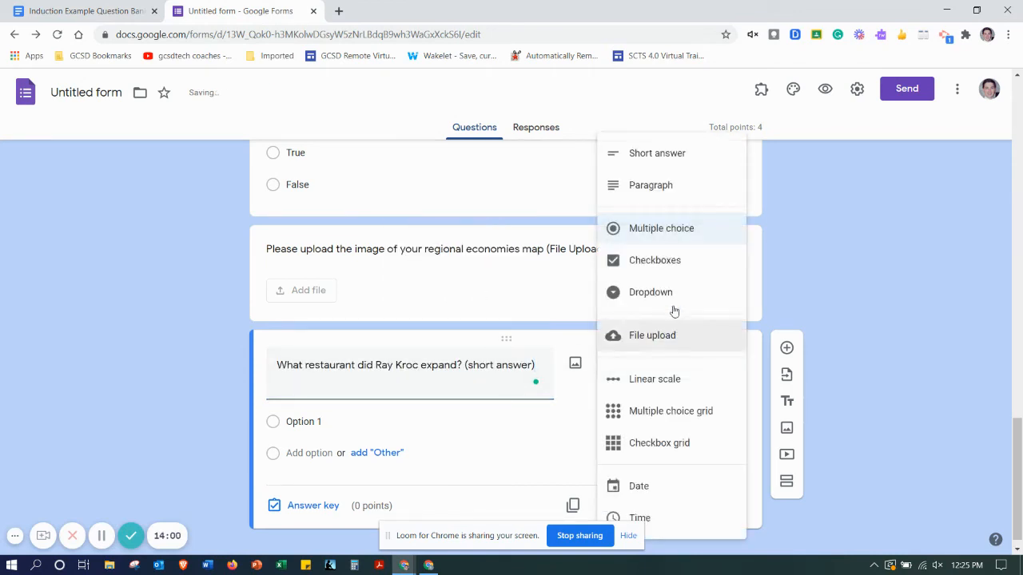
click(683, 164)
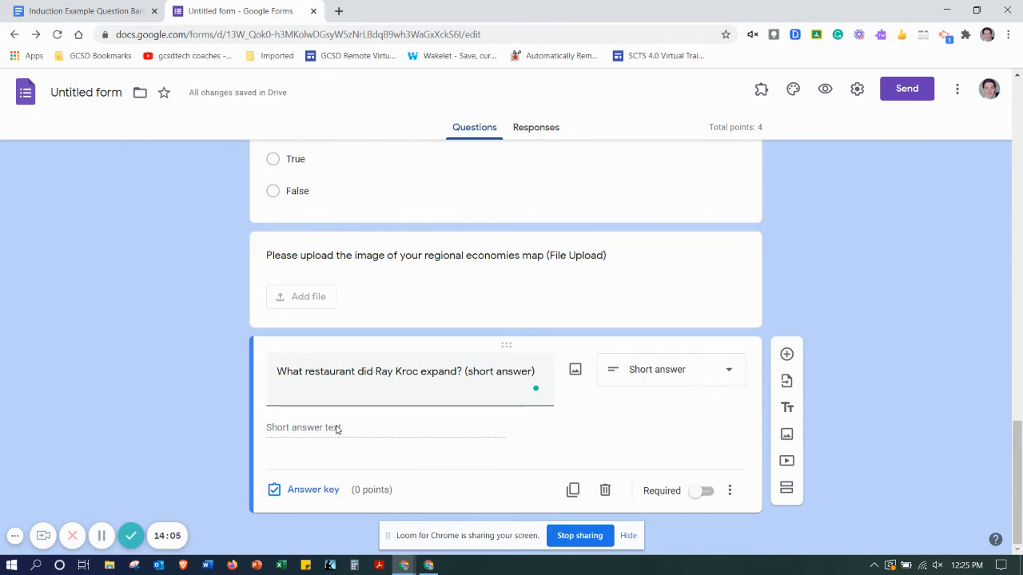
- List McDonald's as a correct answer to the Ray Kroc question and make it worth 1 point
click(298, 491)
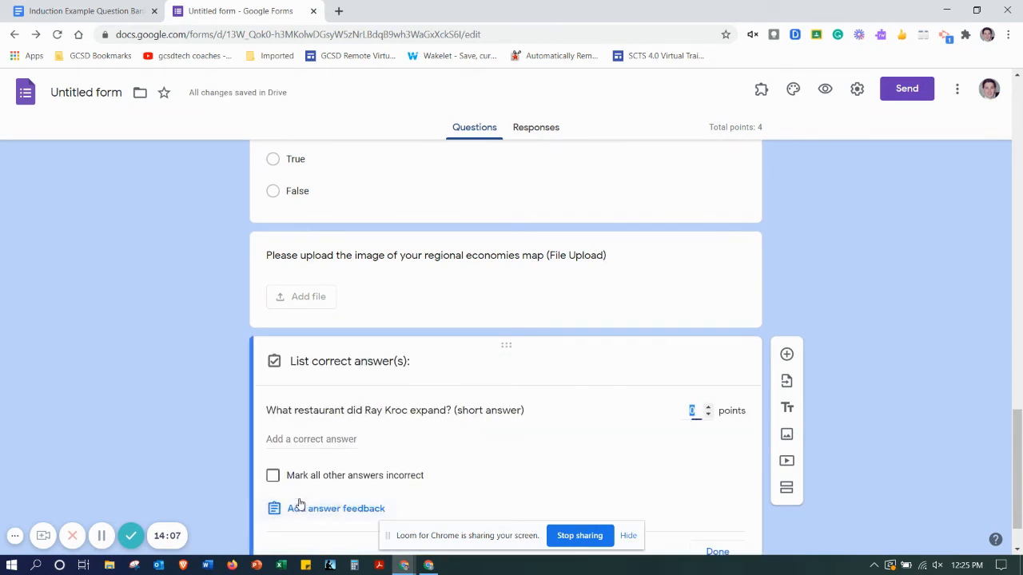
click(349, 438)
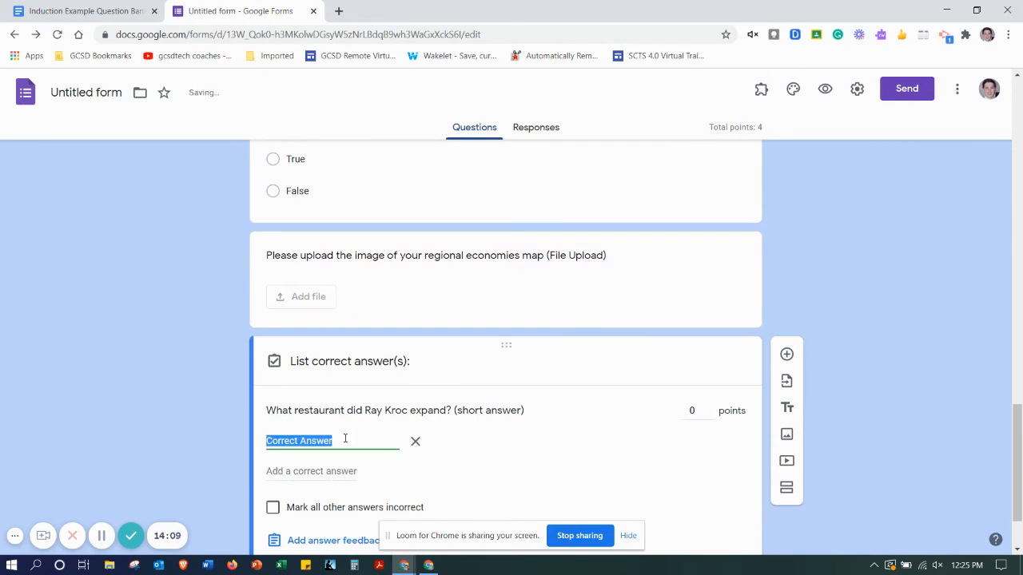
text(McDonalds)
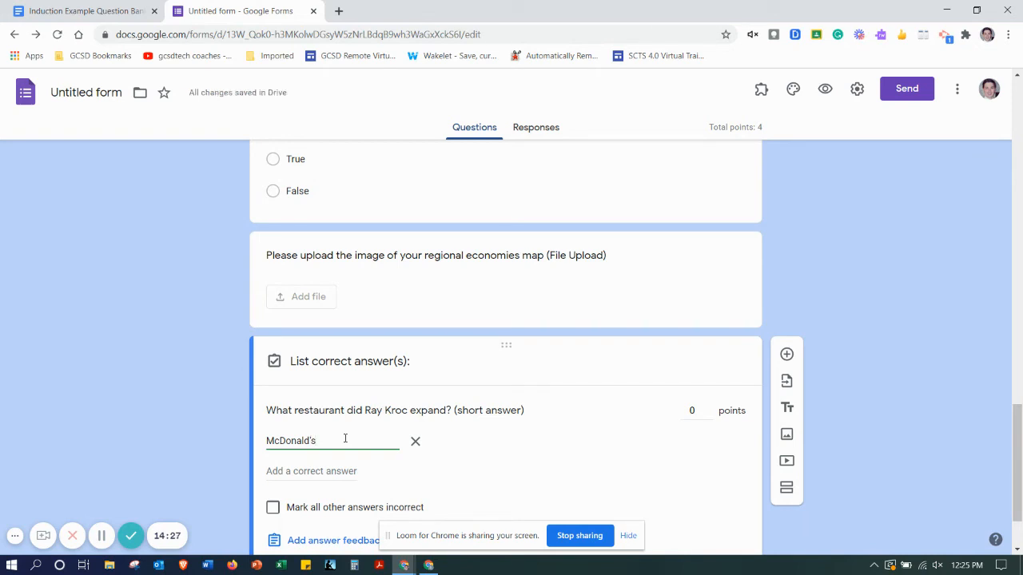
click(708, 407)
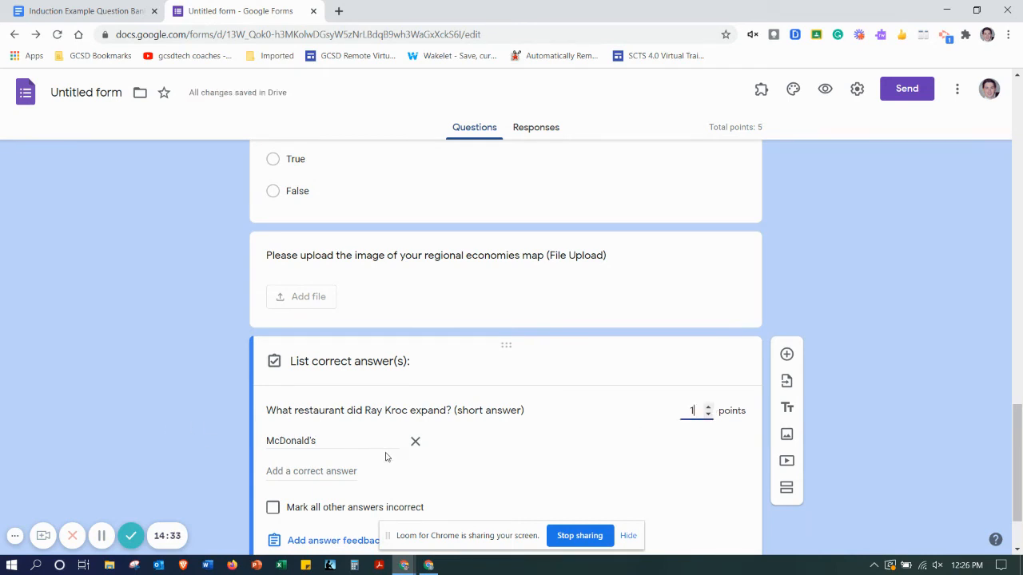
- Add McDonalds as a second correct answer to the Ray Kroc question and mark all other answers incorrect
scroll(575, 503, down, 1)
scroll(580, 501, down, 1)
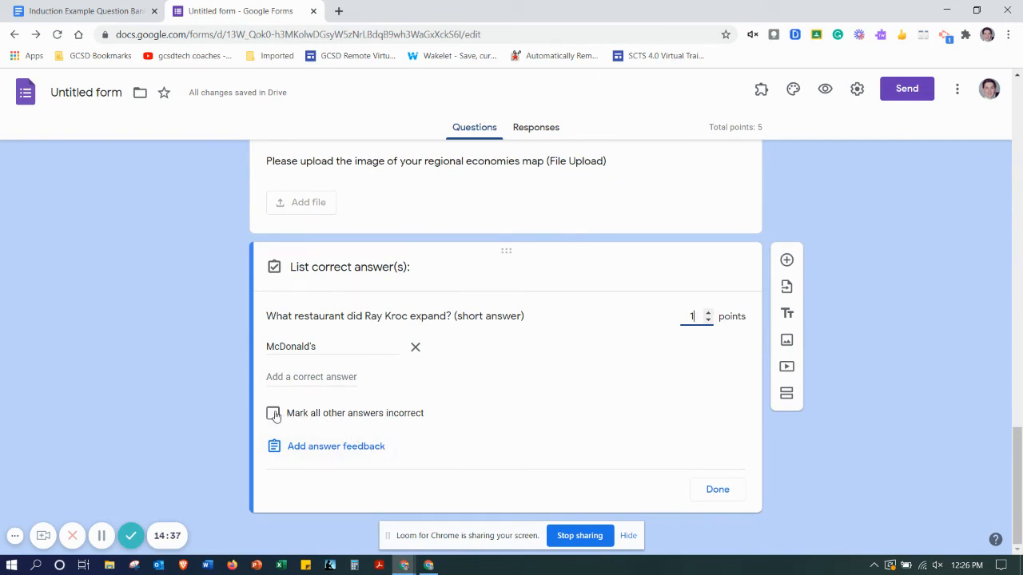
click(298, 373)
text(Mc)
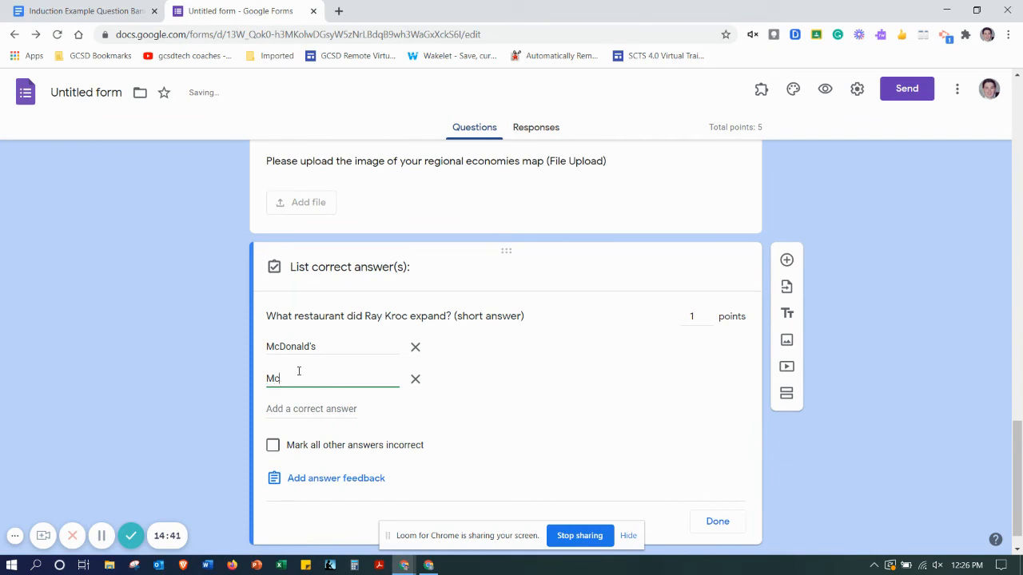
text(Donald)
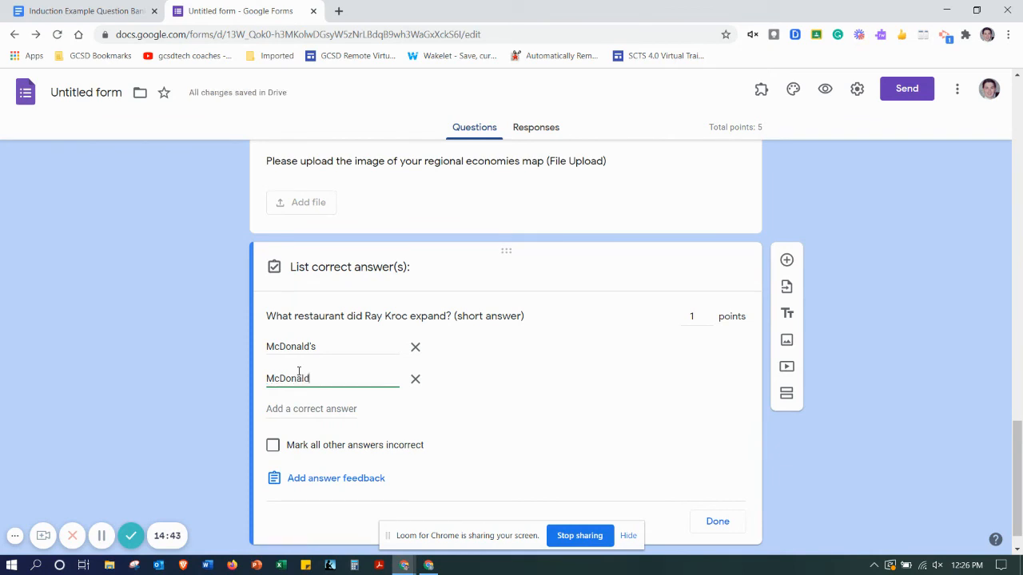
text(s)
click(273, 445)
scroll(727, 471, down, 1)
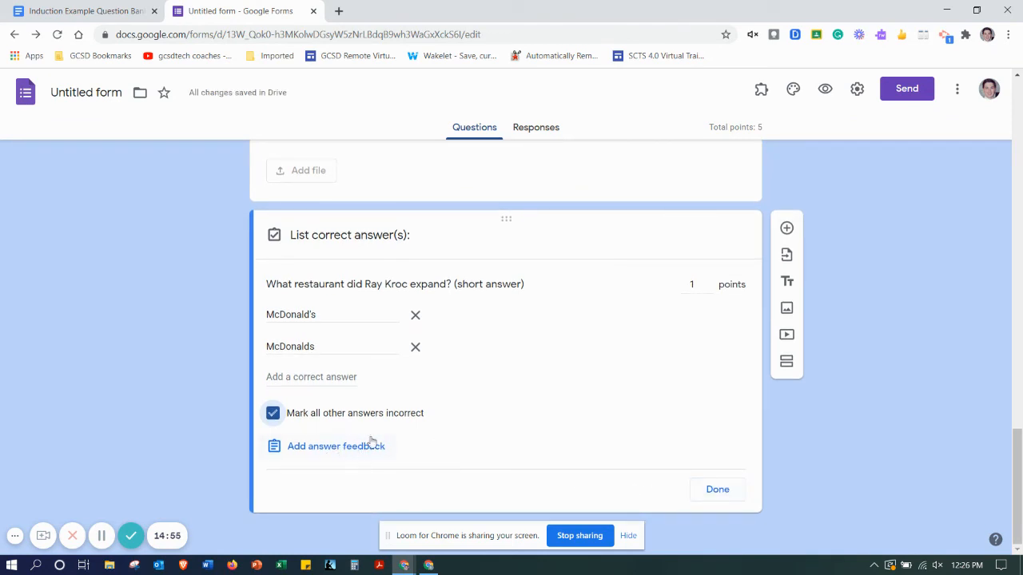
click(711, 490)
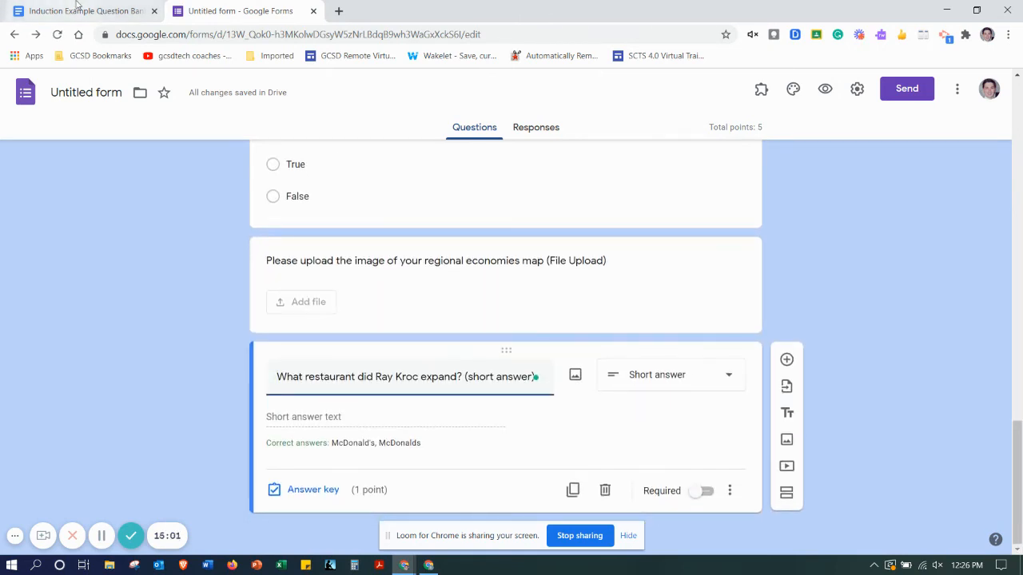
- Add a Paragraph question with the text of question 11, about what Henry Ford produced and his production method, copied from the question bank
click(78, 10)
scroll(520, 378, down, 2)
drag(461, 312, 278, 301)
right_click(277, 302)
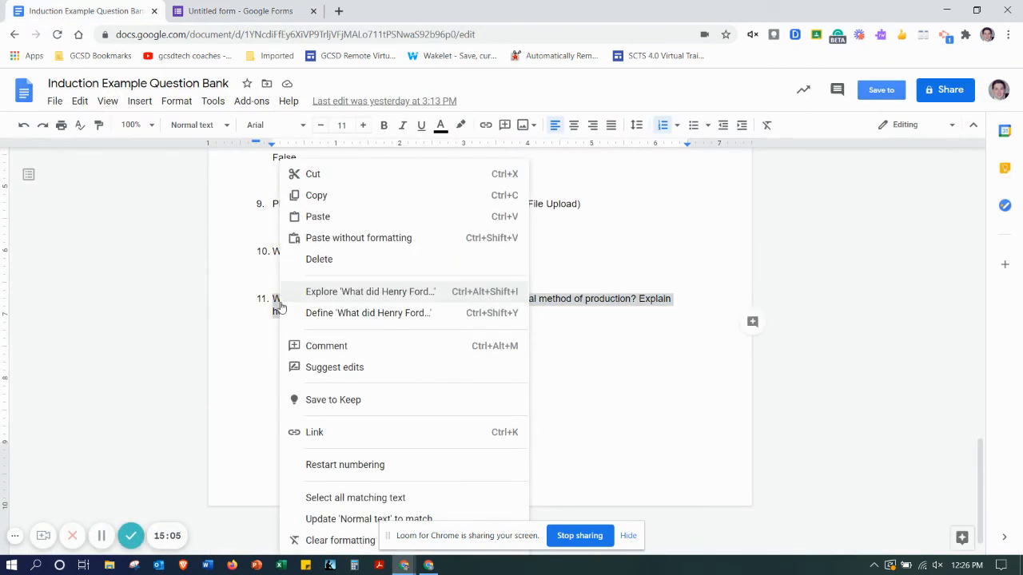
click(323, 196)
click(269, 11)
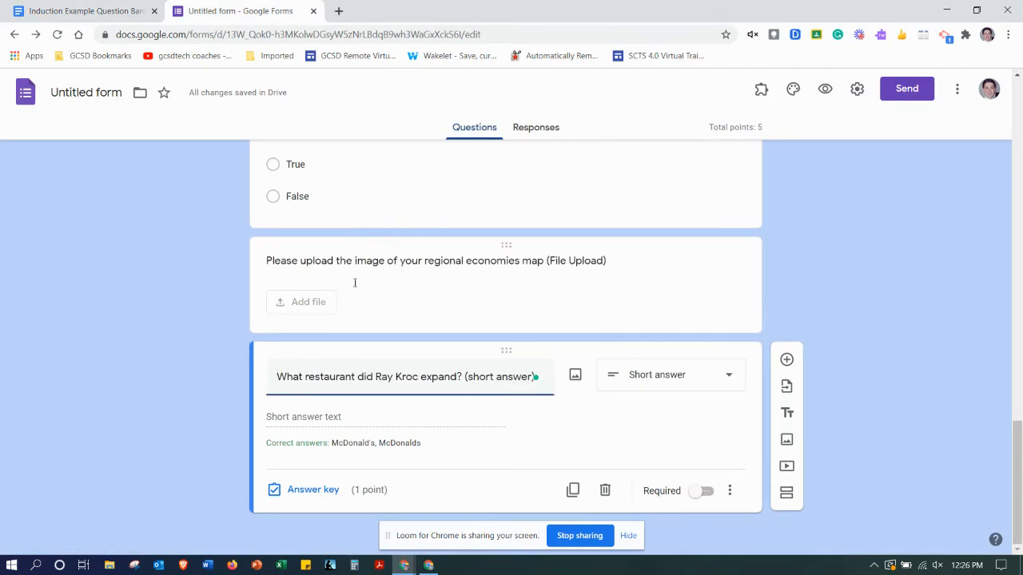
click(786, 360)
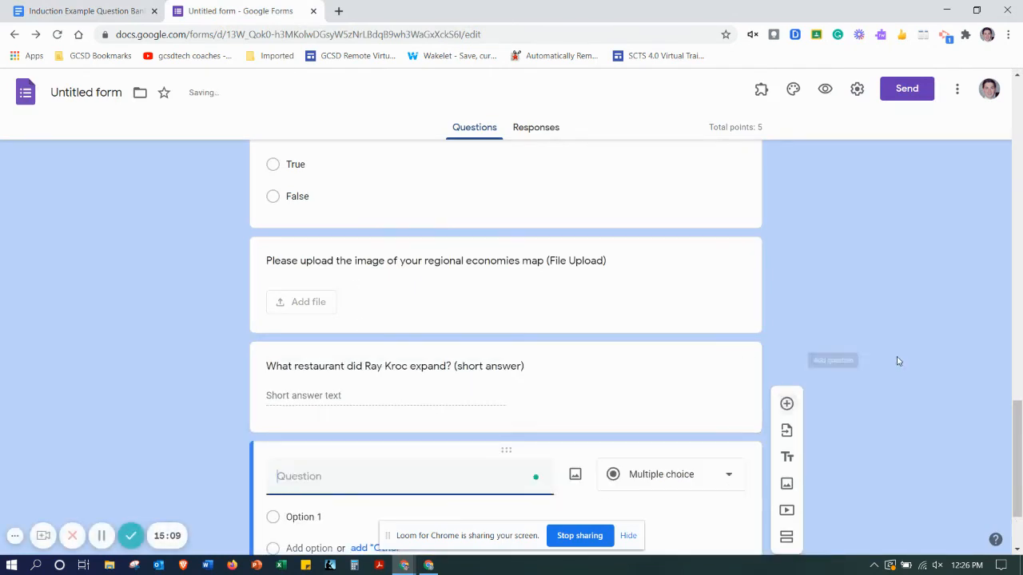
right_click(382, 362)
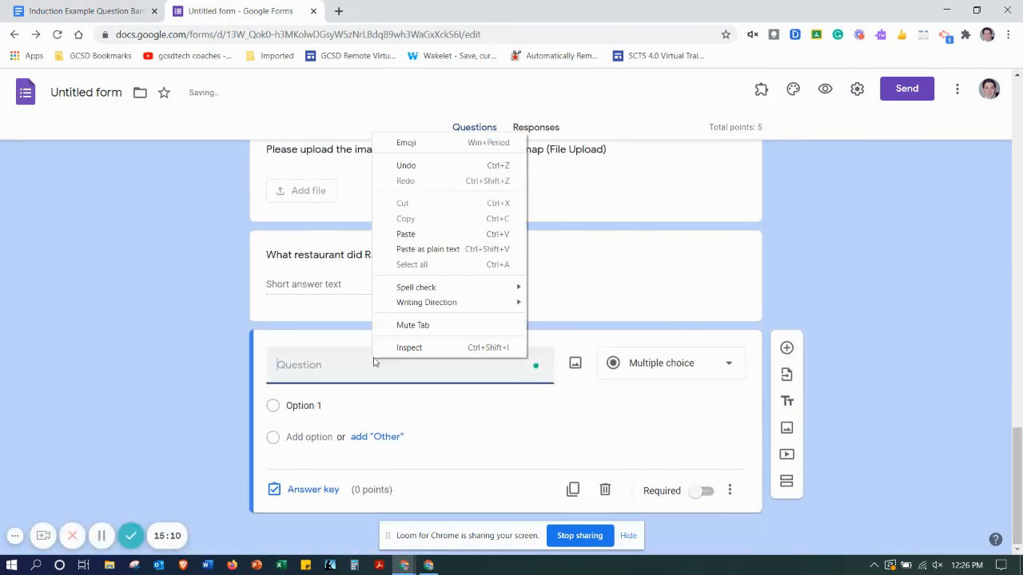
click(418, 234)
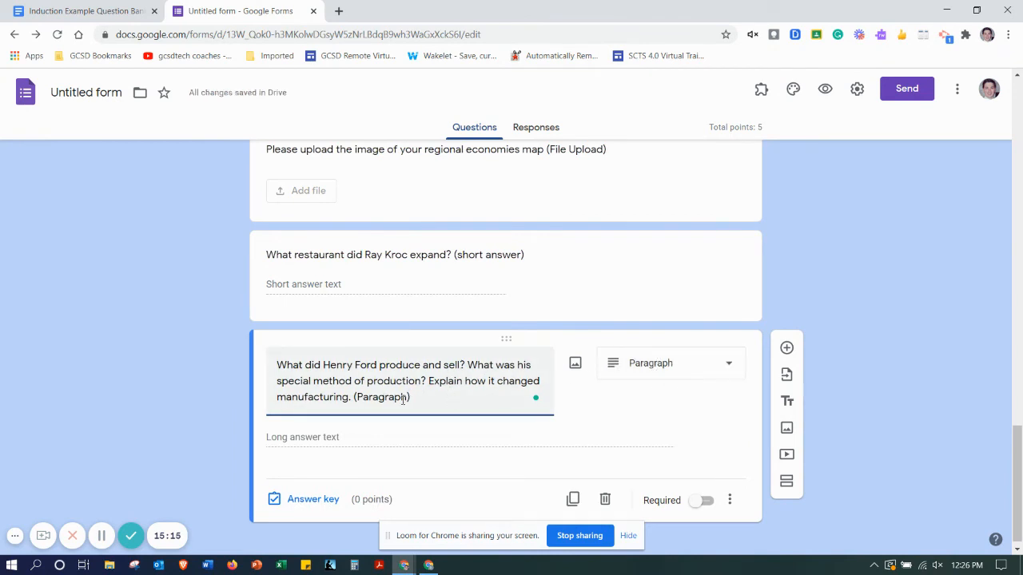
- Make the Henry Ford paragraph question worth 5 points in its answer key
scroll(828, 413, down, 1)
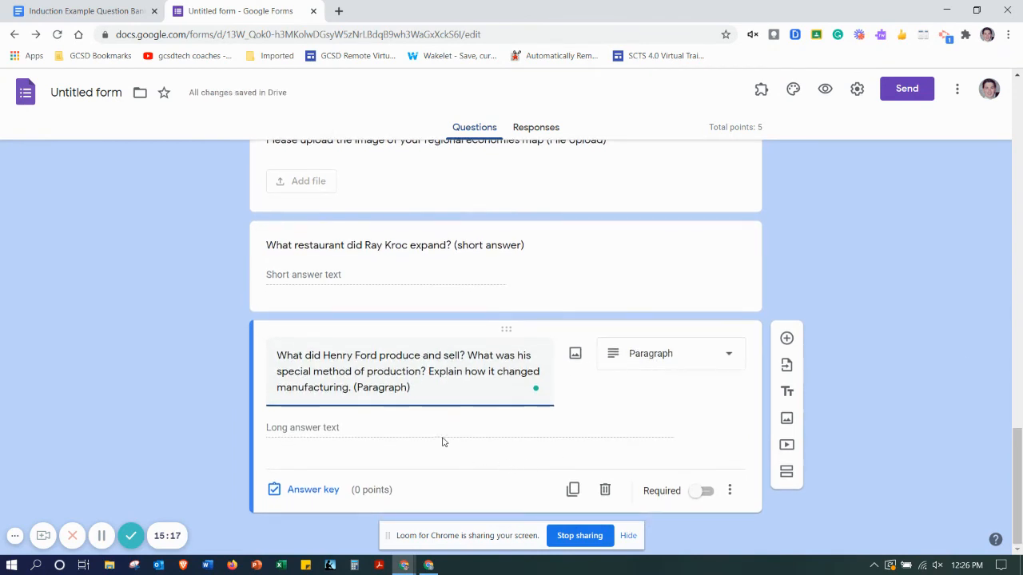
click(312, 490)
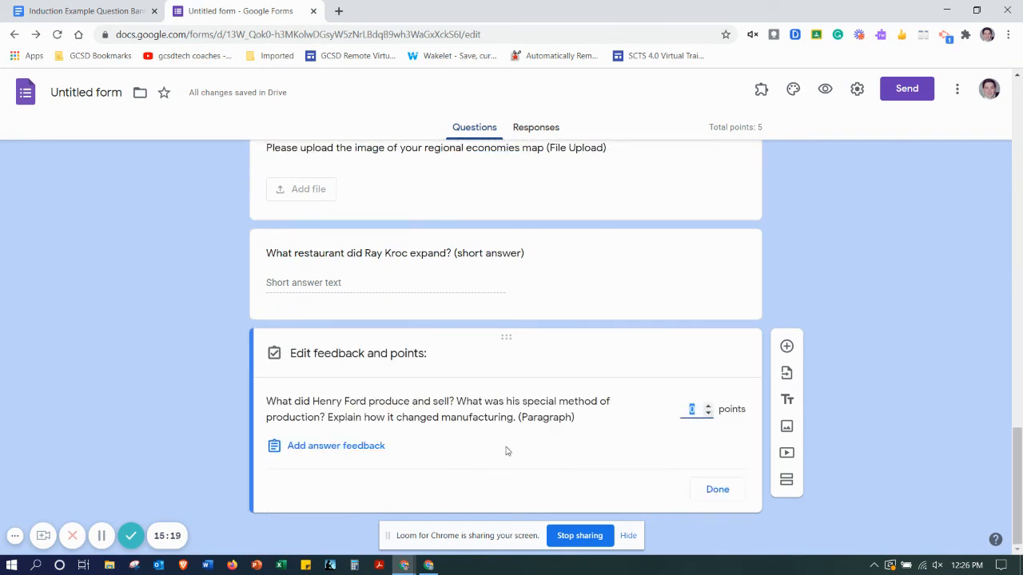
click(708, 407)
click(708, 407)
click(708, 407)
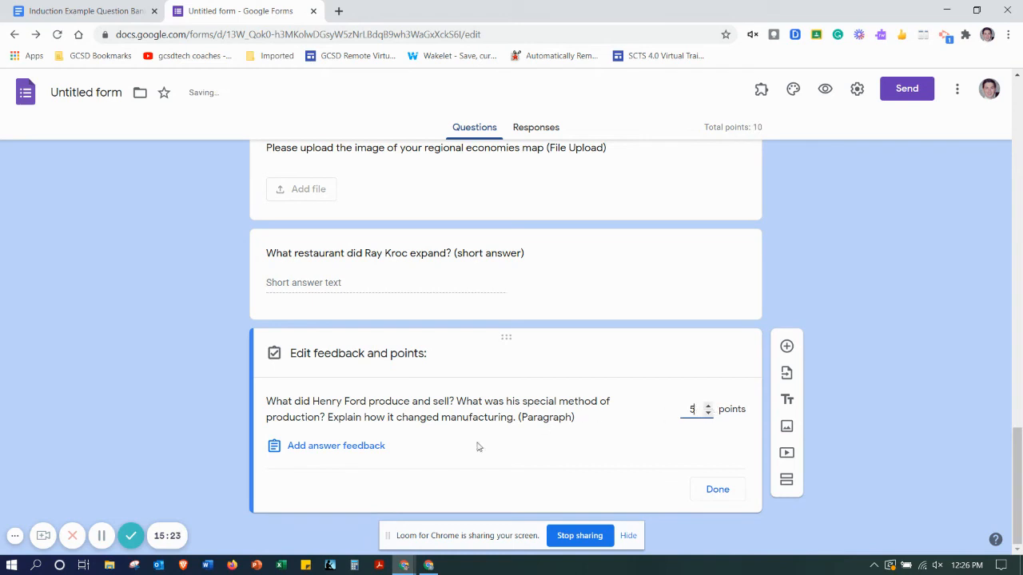
click(723, 494)
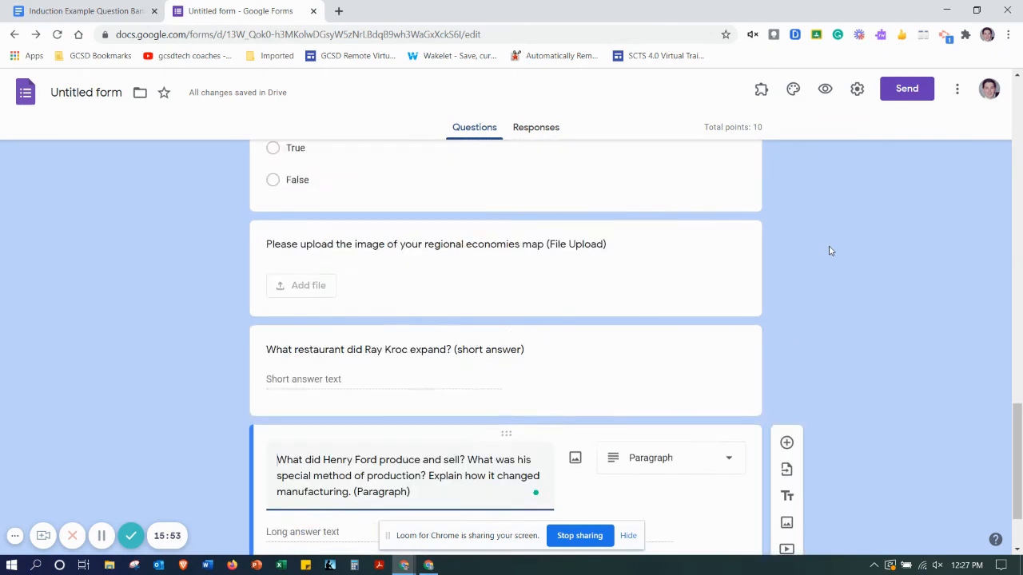
- Open a preview of the finished quiz from the form editor
scroll(830, 250, up, 5)
scroll(837, 247, up, 10)
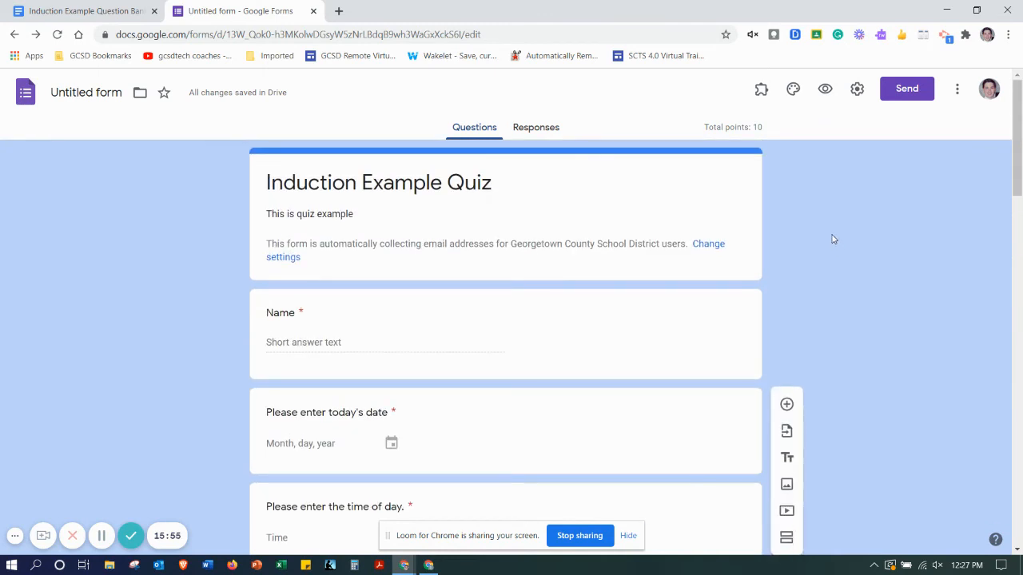
click(826, 89)
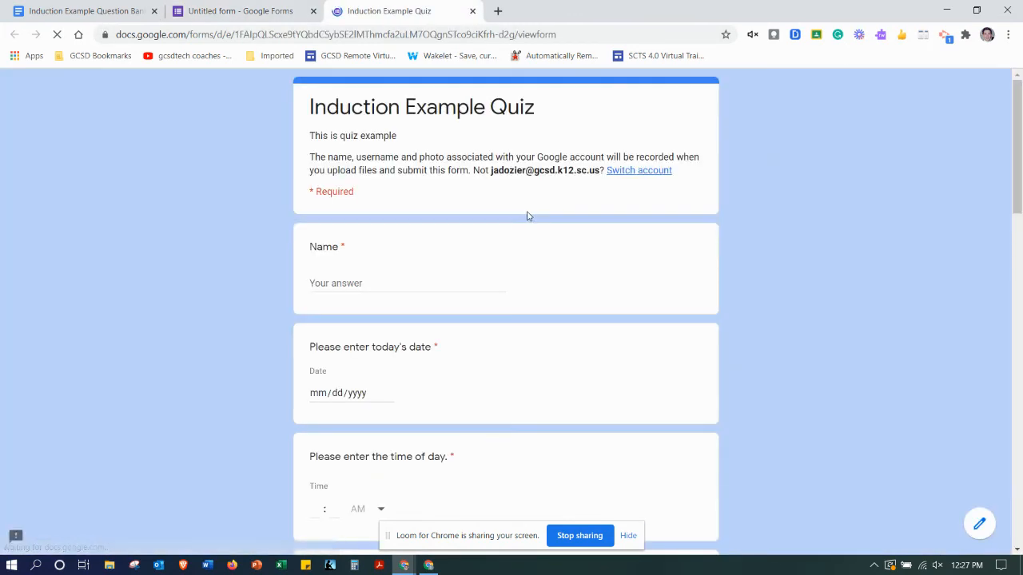
scroll(471, 232, down, 1)
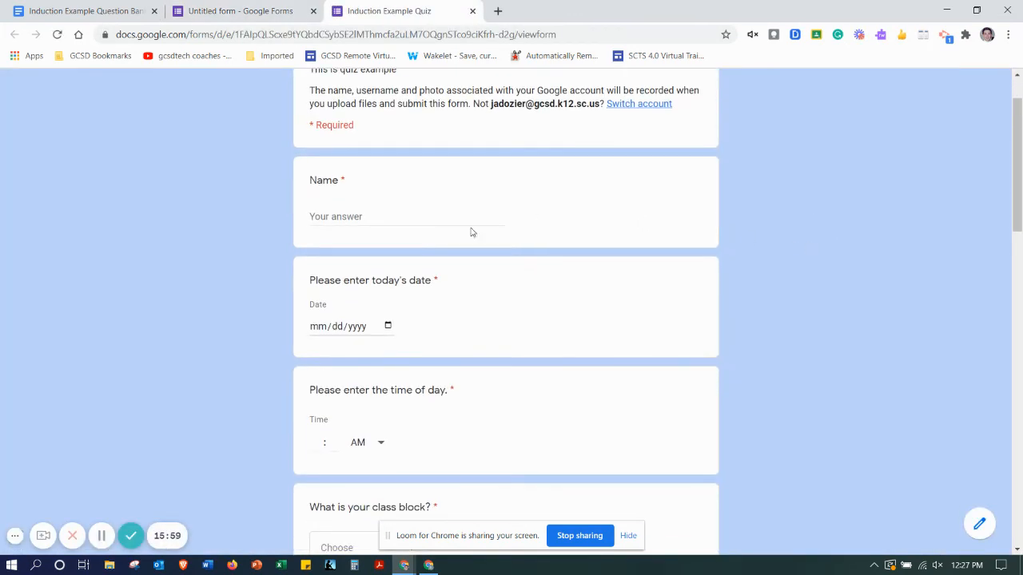
- Fill in the respondent's first name and choose 11/13/2020 as today's date in the quiz preview
text(Drew)
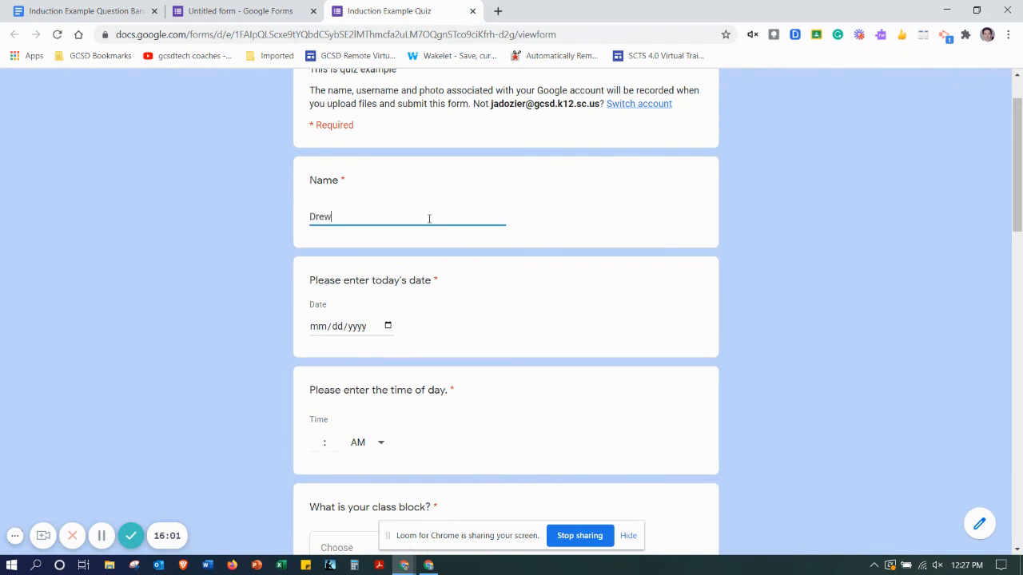
click(390, 333)
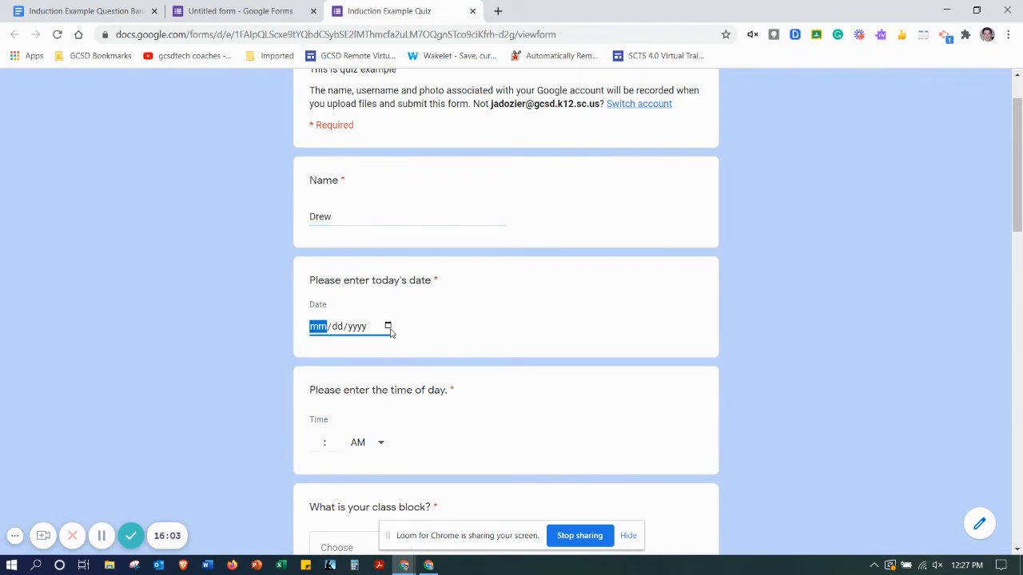
click(390, 326)
click(420, 410)
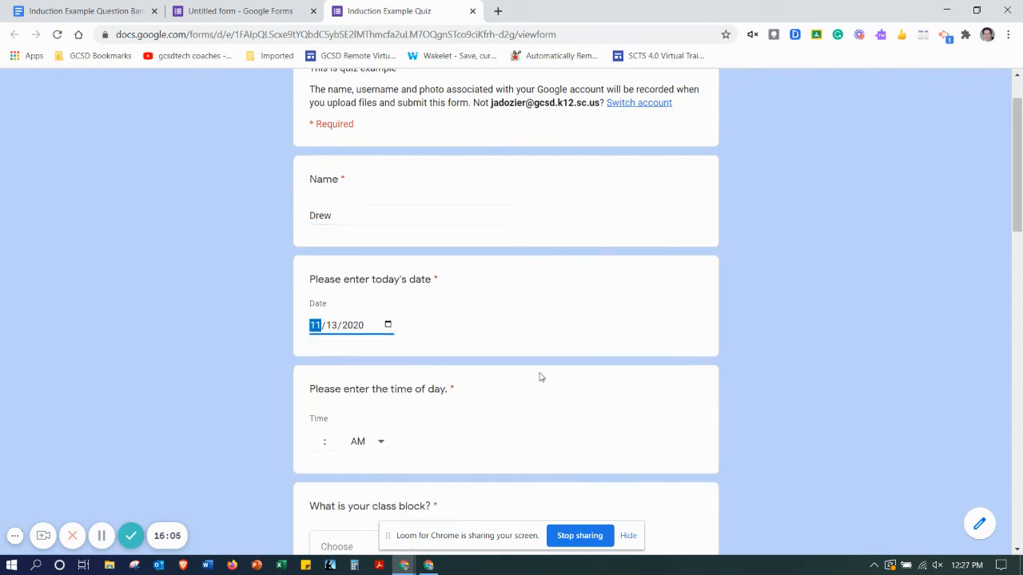
- Enter 12:27 PM as the time of day in the quiz preview
scroll(480, 352, down, 2)
click(323, 308)
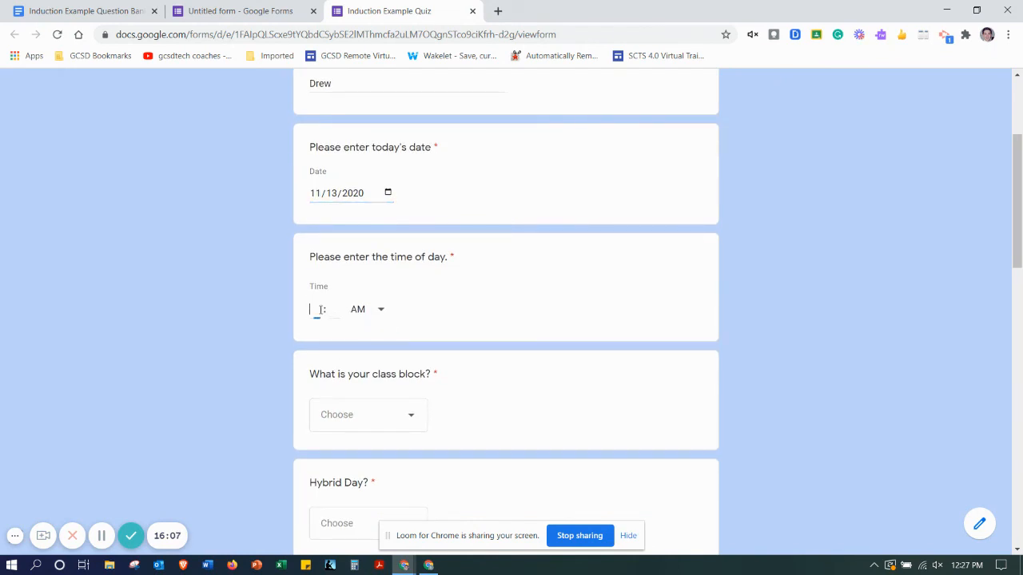
text(12)
click(339, 308)
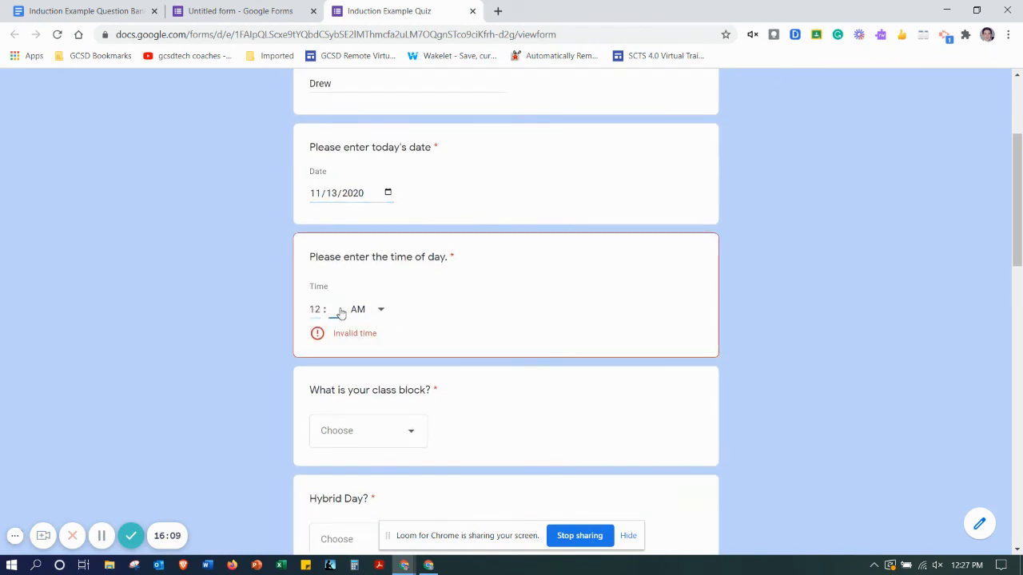
text(27)
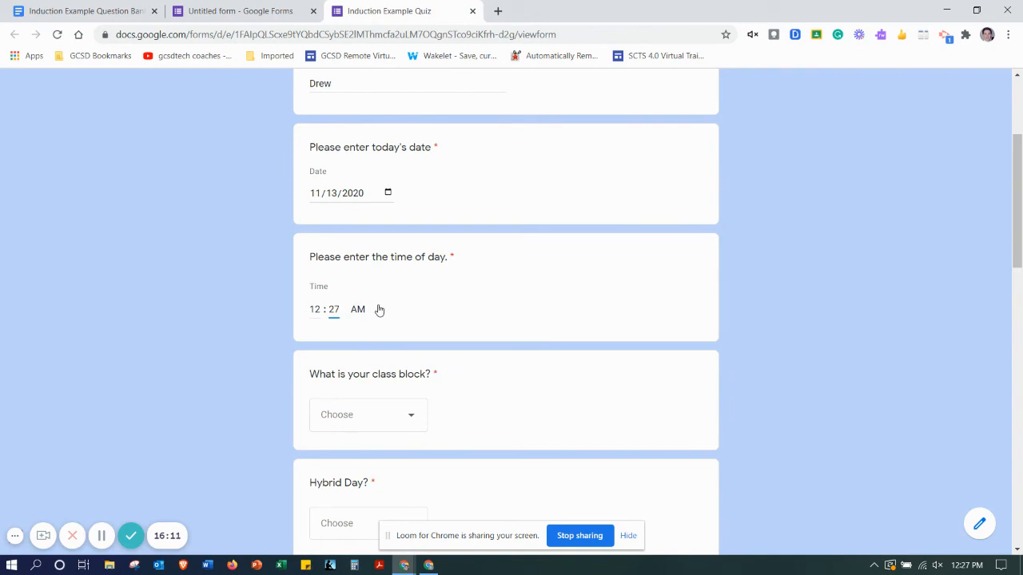
click(379, 310)
click(378, 326)
- Choose Third Block as the class block and B-Day as the hybrid day
scroll(479, 349, down, 1)
click(416, 352)
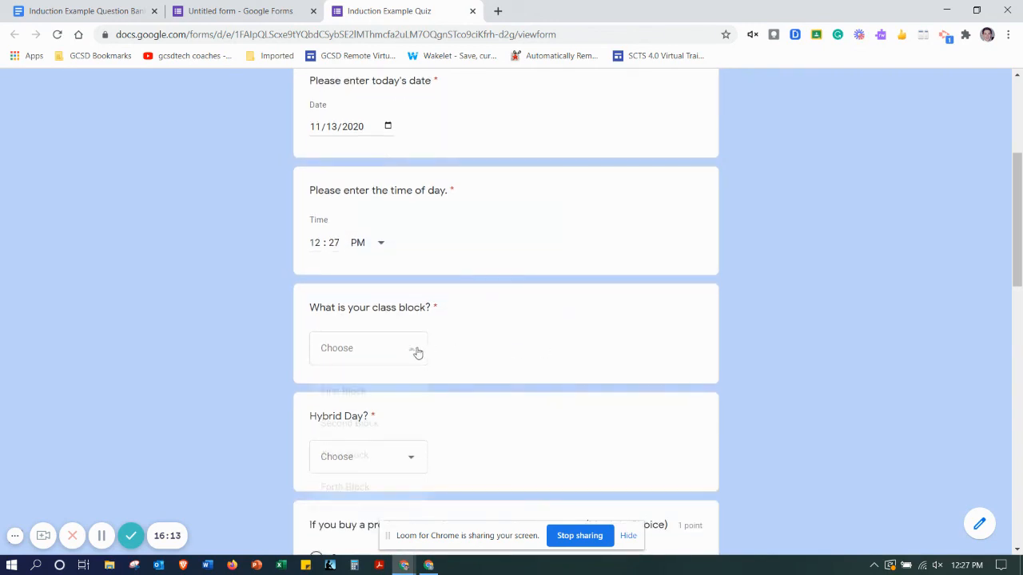
click(397, 451)
scroll(815, 322, down, 2)
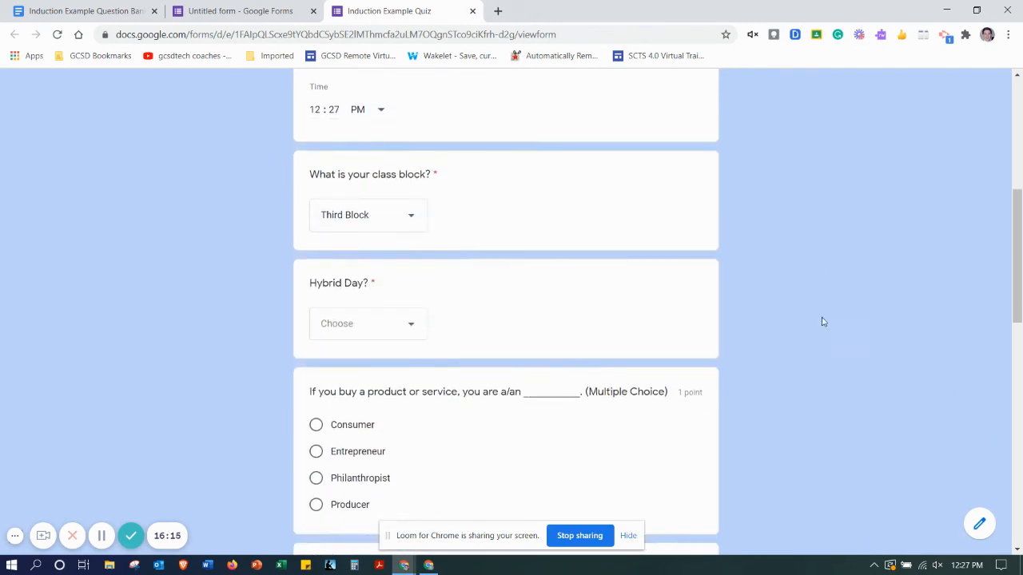
scroll(822, 322, down, 1)
click(404, 262)
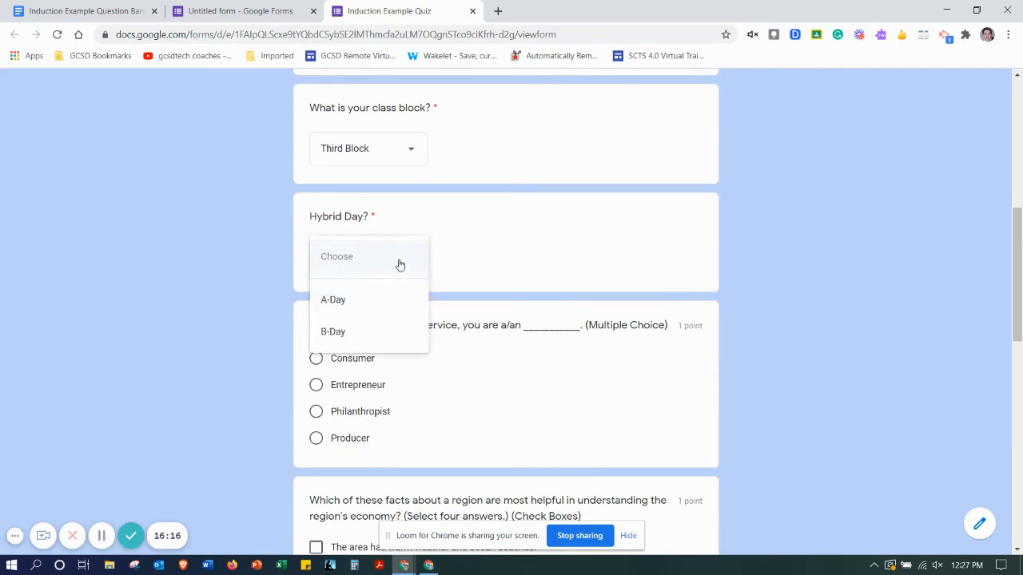
click(393, 330)
- Answer the product-buyer question with Consumer and select the first four facts in the region's economy checkbox question
scroll(660, 154, down, 2)
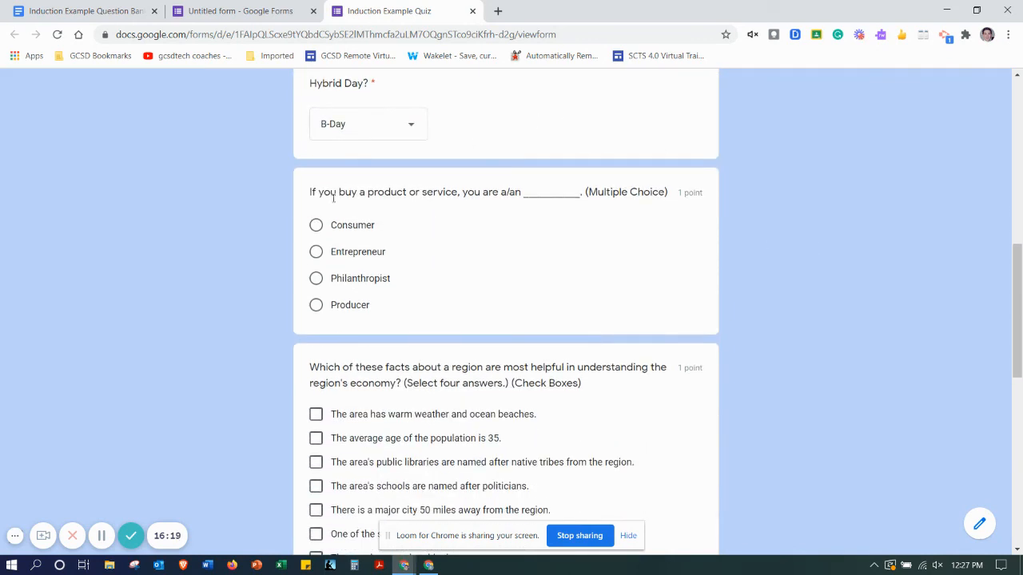
click(315, 224)
scroll(804, 255, down, 3)
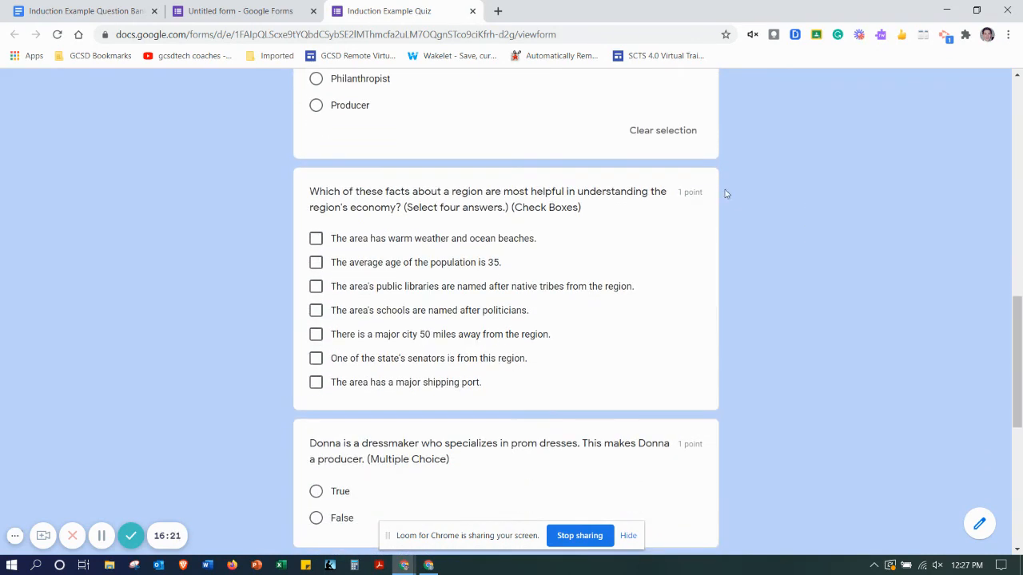
click(315, 238)
click(315, 262)
click(315, 286)
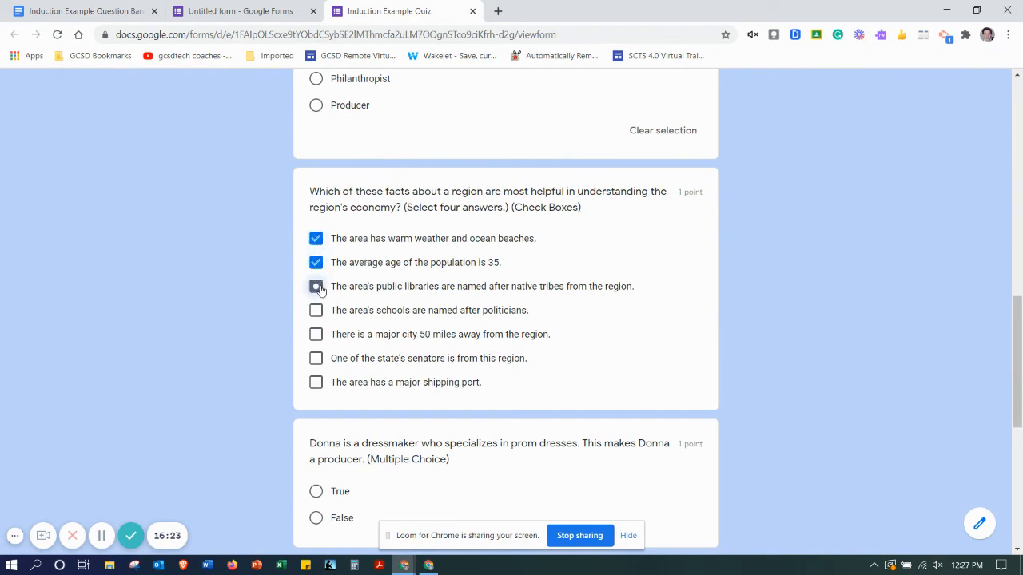
click(348, 318)
- Answer True to the dressmaker question and enter McDonalds as the short answer about Ray Kroc's restaurant
scroll(667, 304, down, 2)
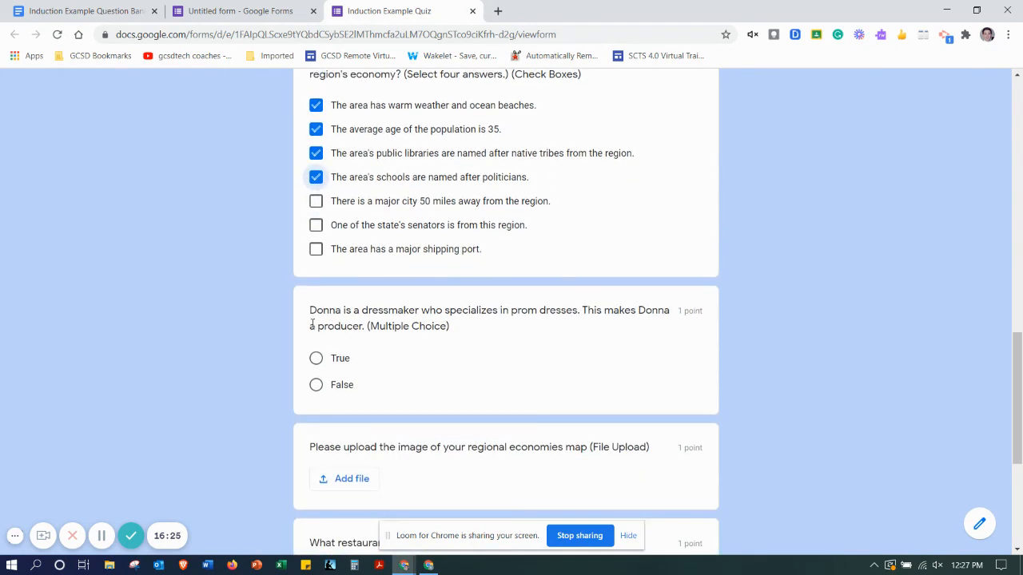
click(315, 358)
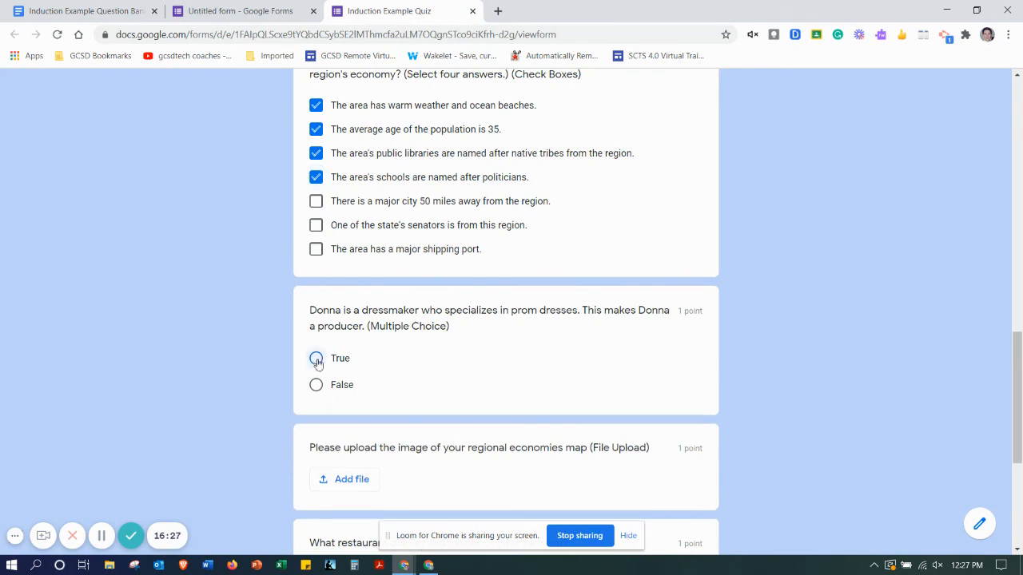
scroll(618, 352, down, 3)
scroll(630, 305, down, 1)
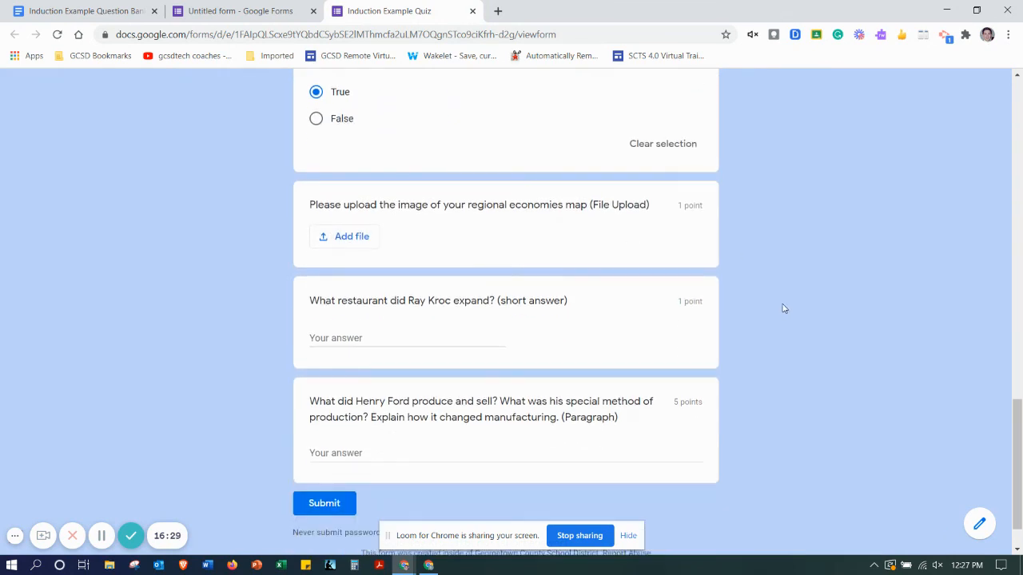
click(354, 334)
text(McDonalds)
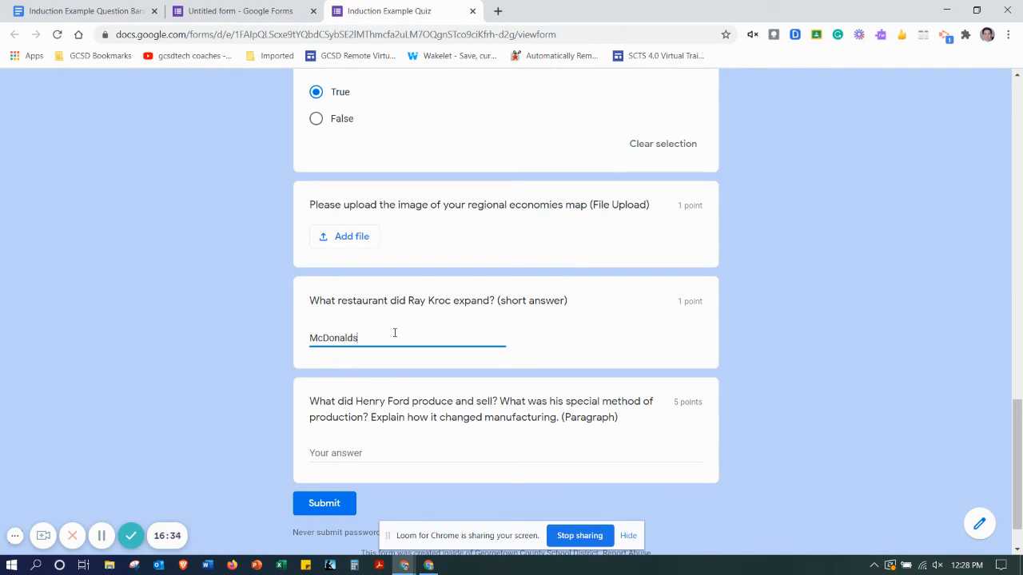
- Answer the Henry Ford paragraph question with "This is an example" and submit the quiz
scroll(397, 336, down, 1)
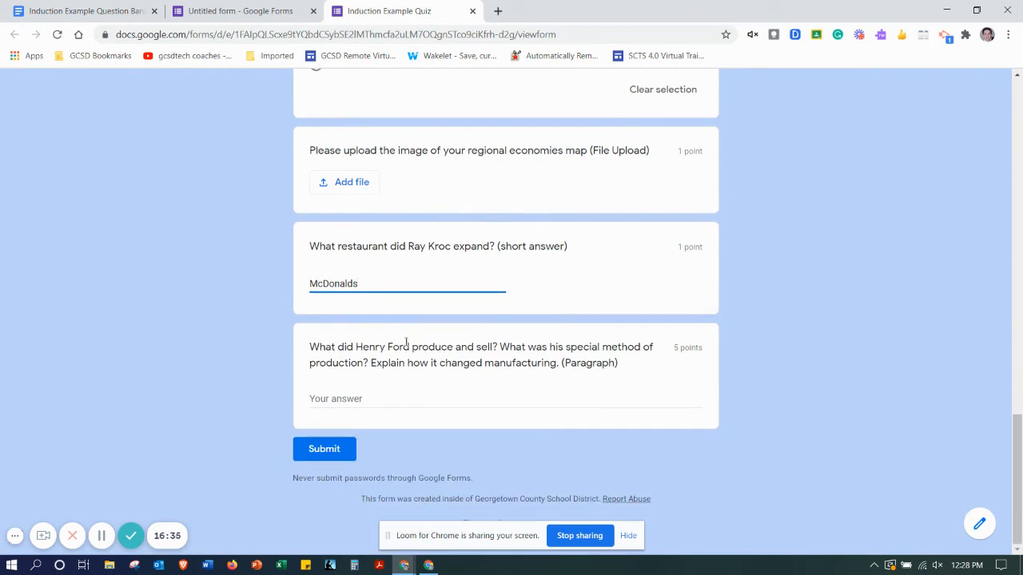
click(402, 393)
text(This )
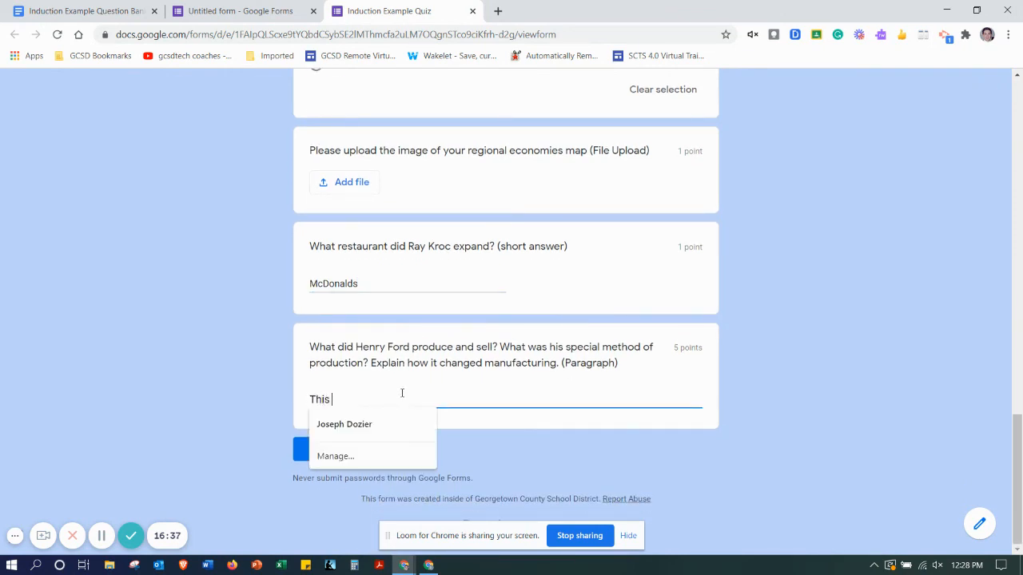
text(is an example)
click(782, 344)
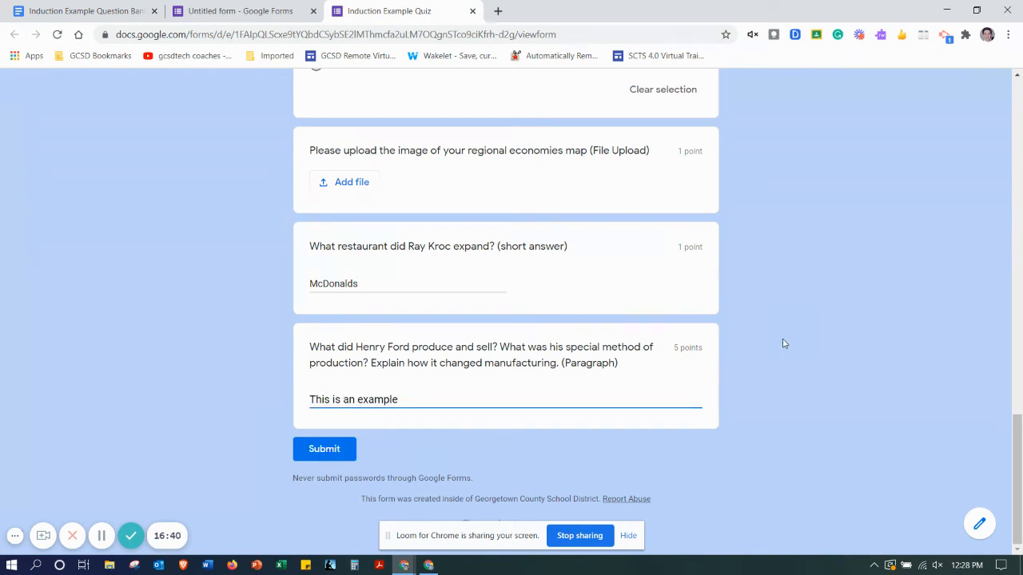
click(326, 451)
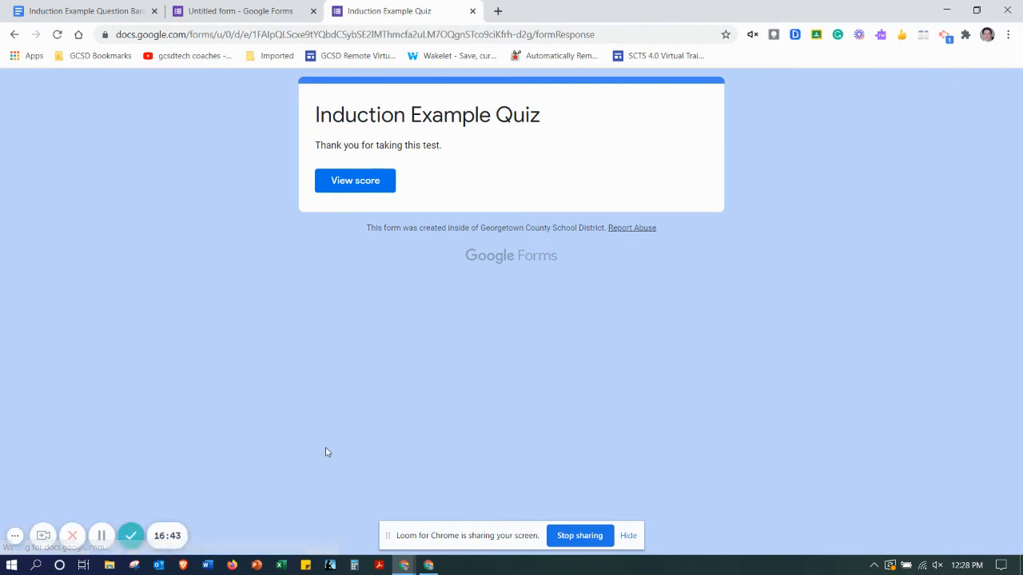
- Open the score of the submitted quiz and examine the grading of each question and the total points
click(385, 189)
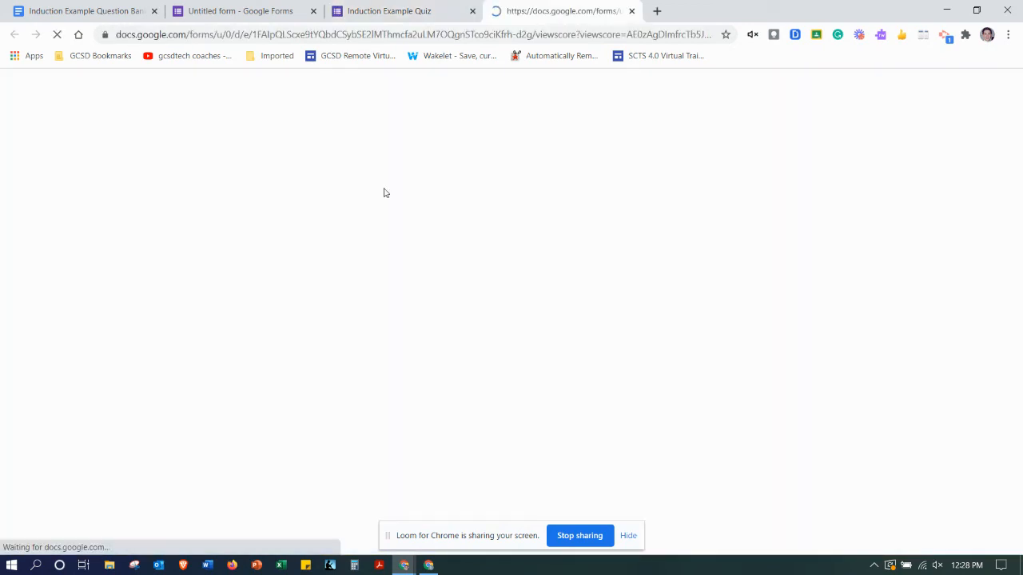
scroll(773, 192, down, 7)
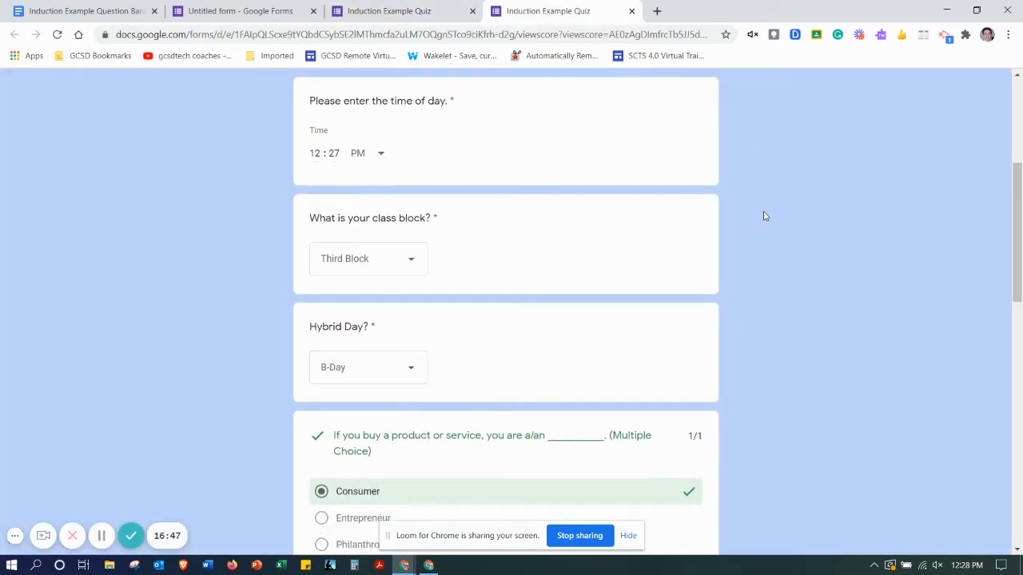
scroll(850, 238, down, 2)
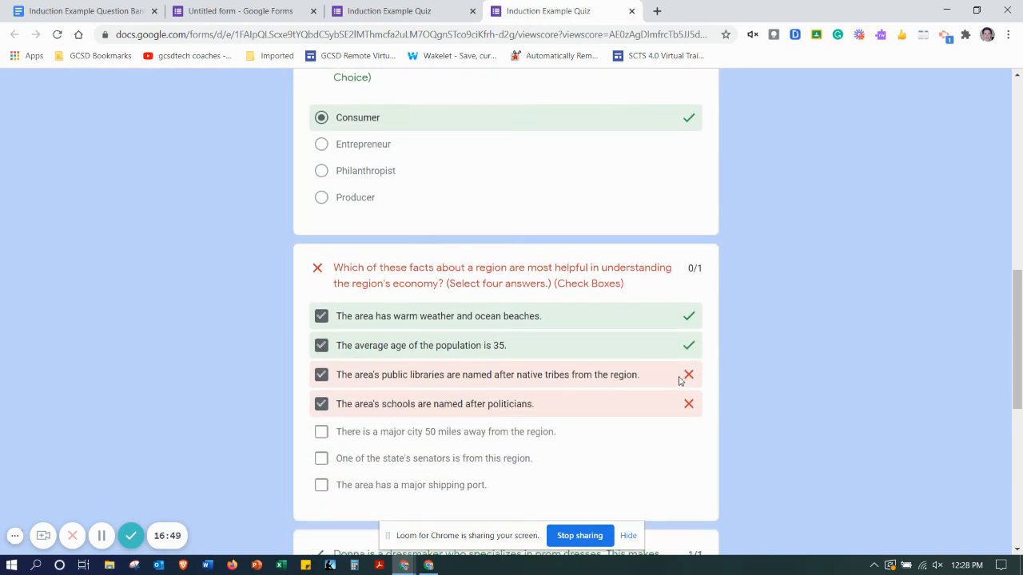
scroll(607, 440, down, 1)
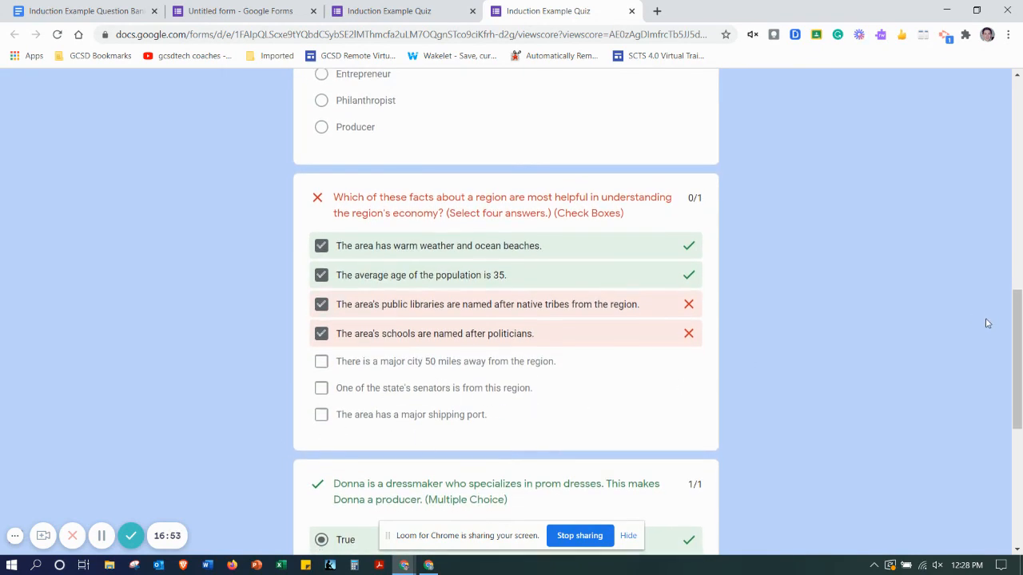
scroll(846, 337, down, 3)
scroll(895, 339, down, 2)
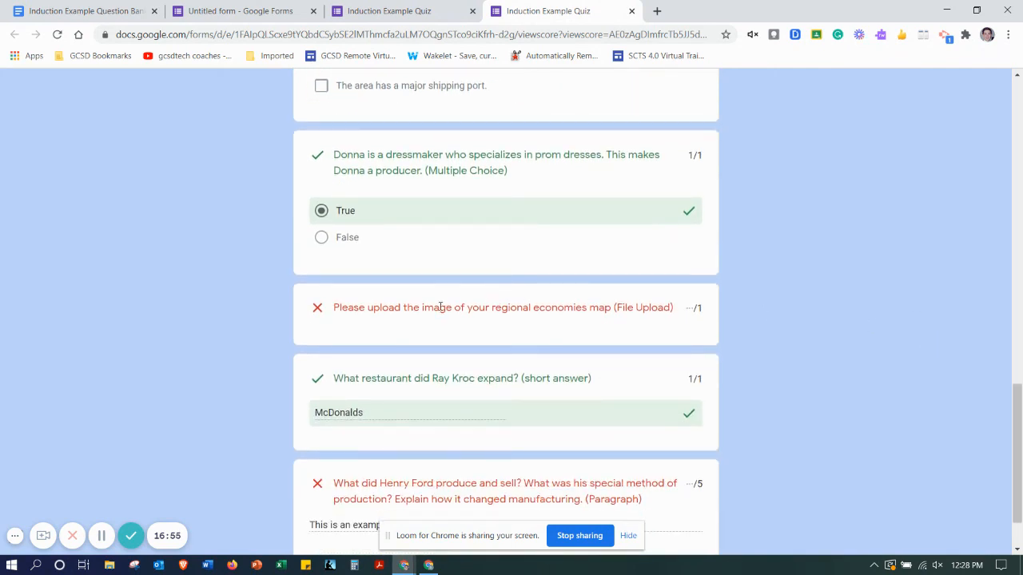
scroll(918, 312, down, 2)
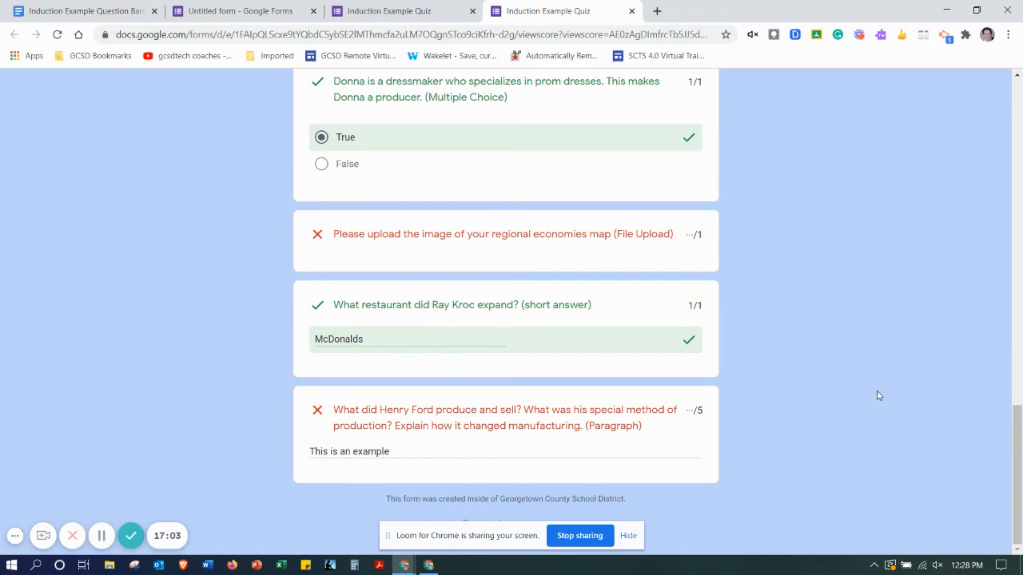
scroll(877, 395, up, 20)
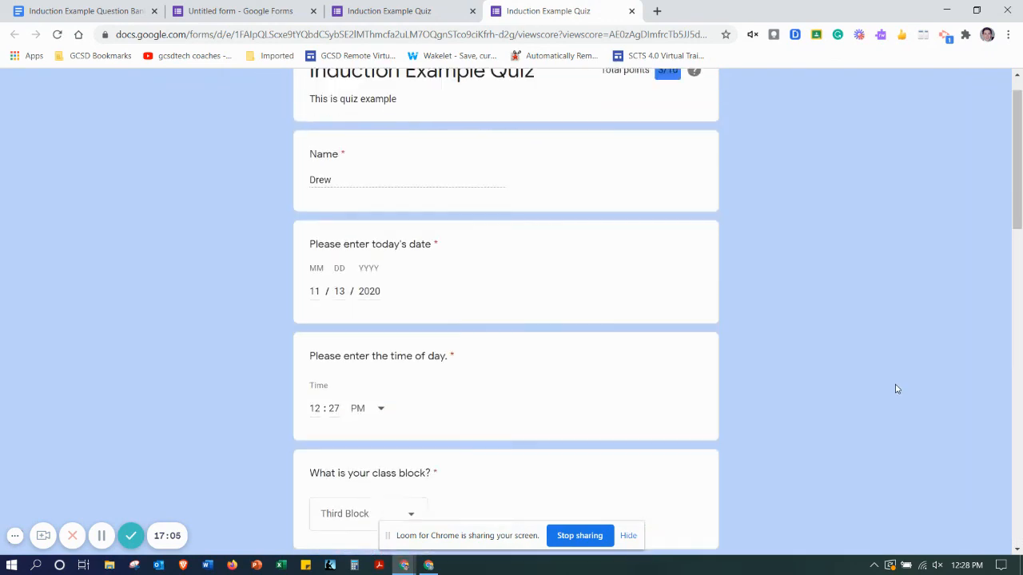
scroll(896, 389, up, 1)
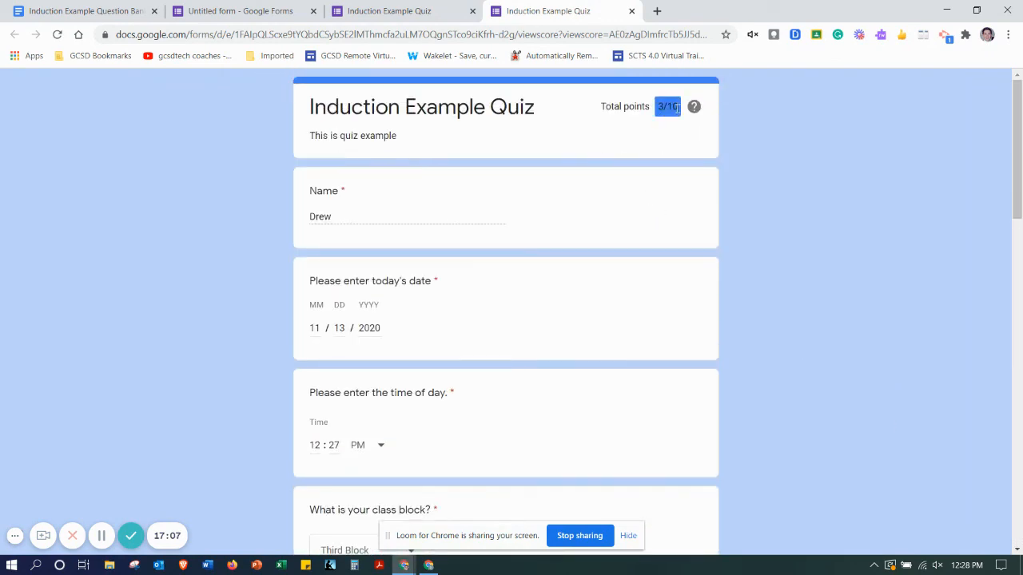
scroll(851, 212, down, 1)
scroll(852, 210, up, 1)
- Return to the form editor and examine the response summary, including insights, missed questions, scores and the charts for each question
click(401, 10)
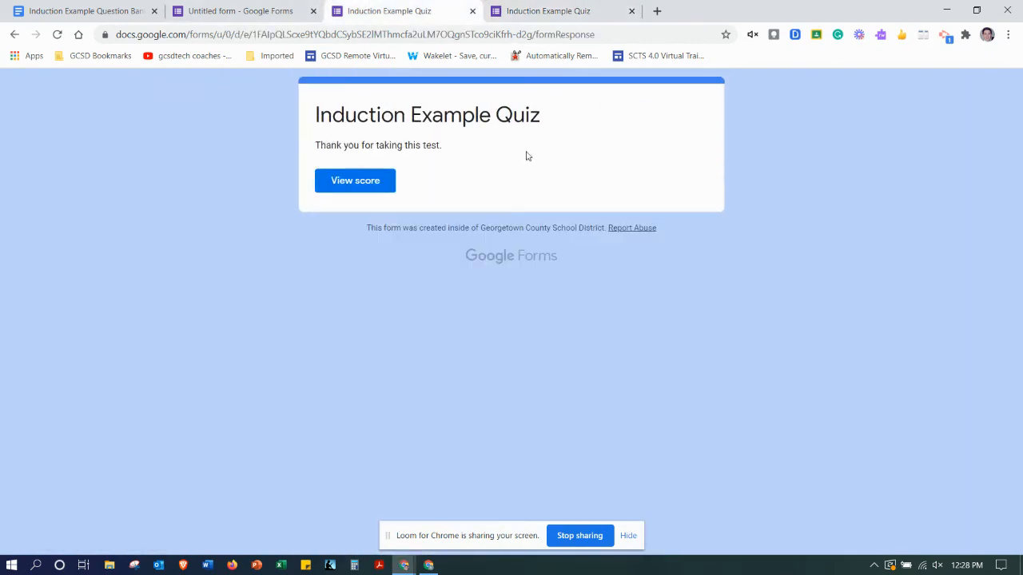
click(196, 9)
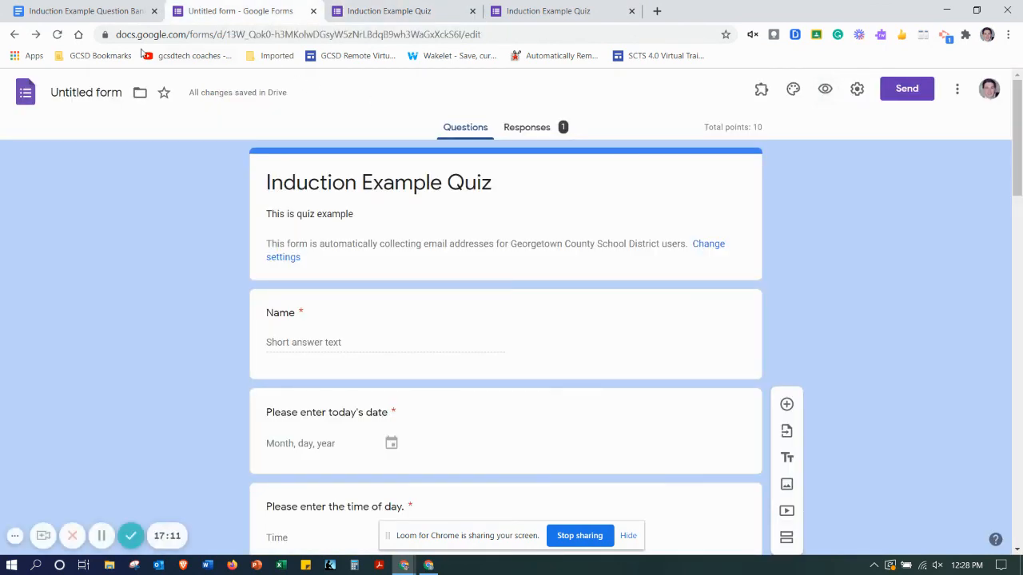
click(534, 132)
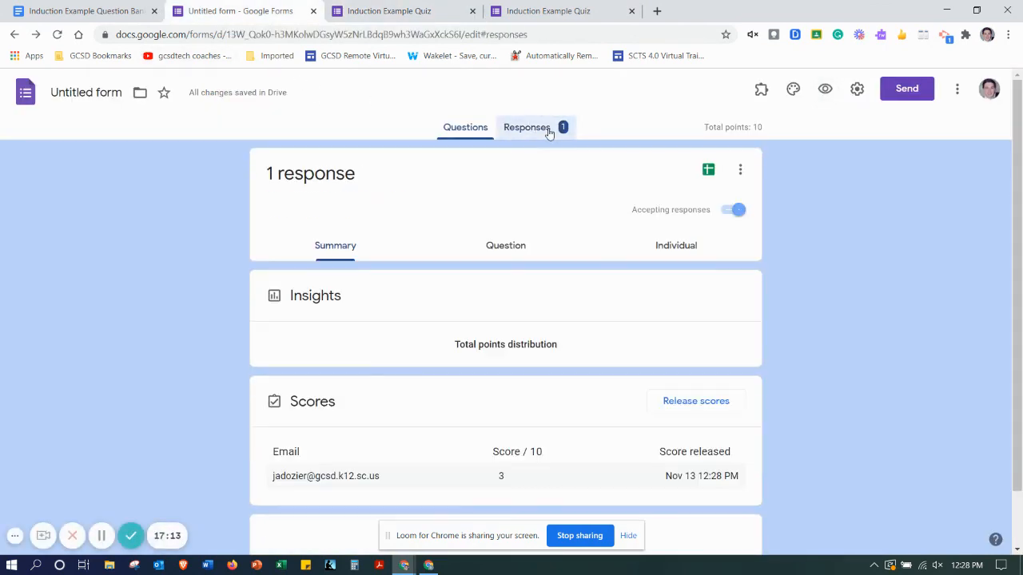
scroll(465, 218, down, 3)
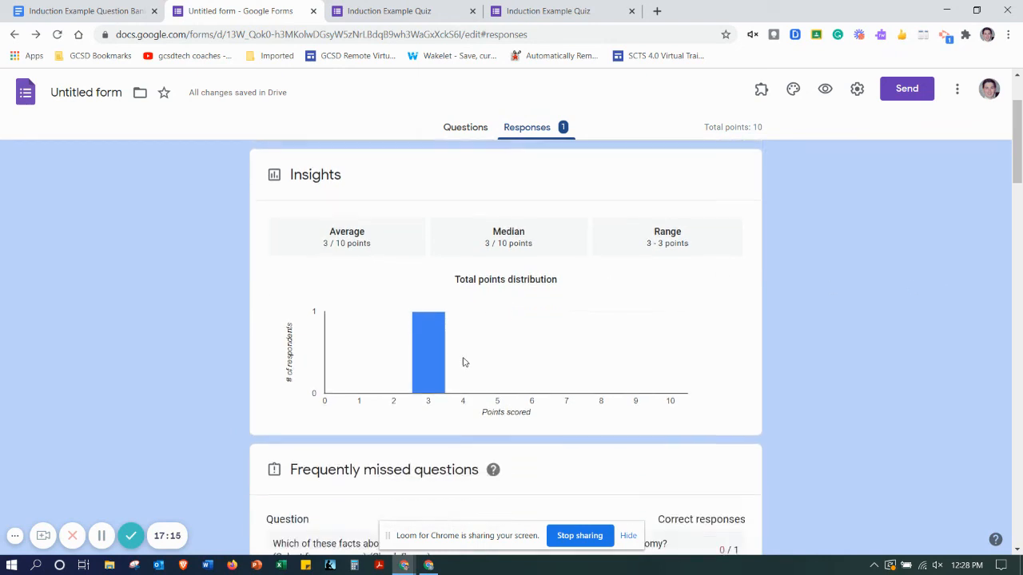
scroll(576, 281, down, 3)
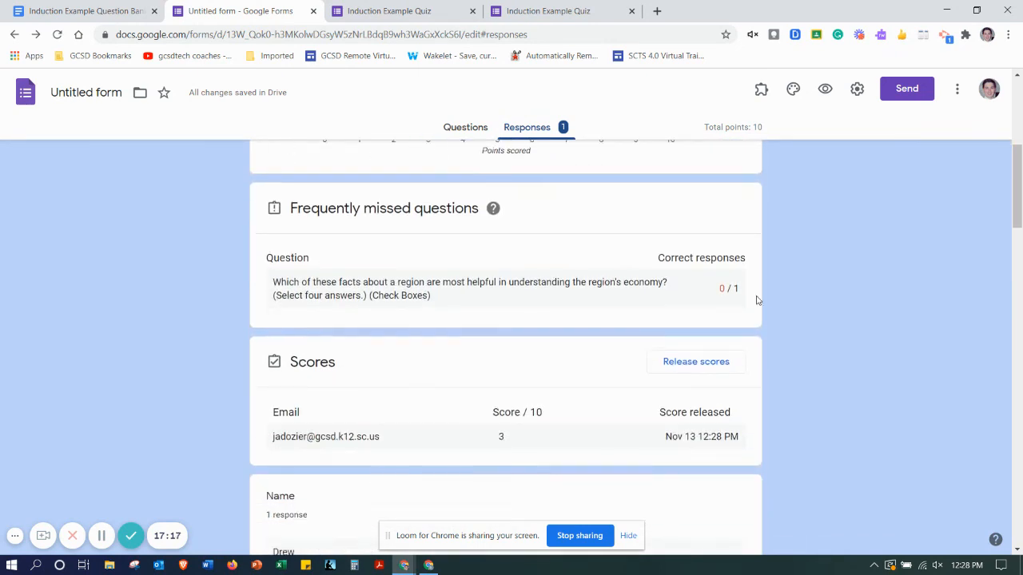
scroll(893, 329, down, 4)
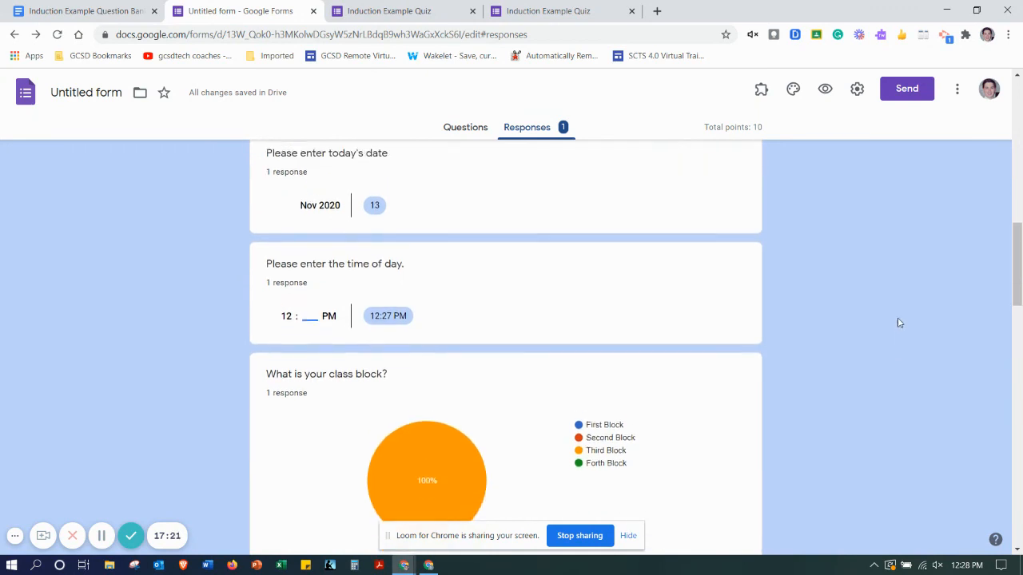
scroll(839, 280, down, 3)
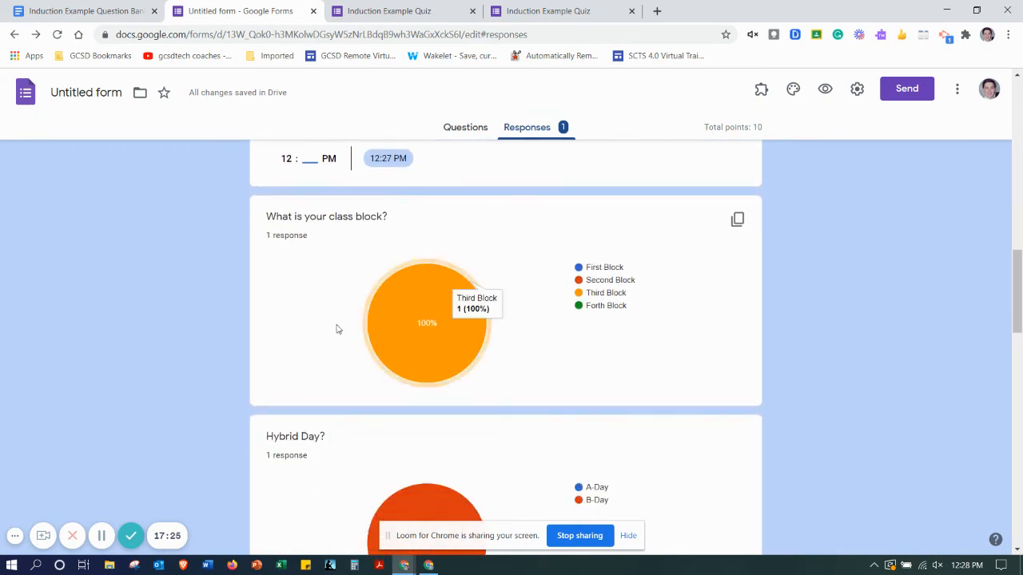
scroll(868, 304, down, 2)
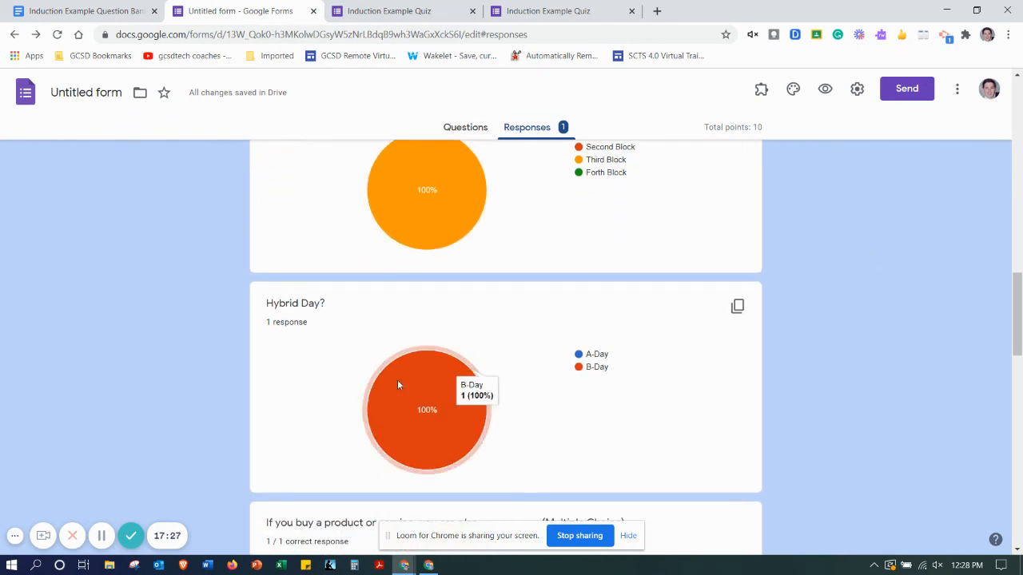
scroll(844, 351, down, 2)
scroll(855, 340, down, 6)
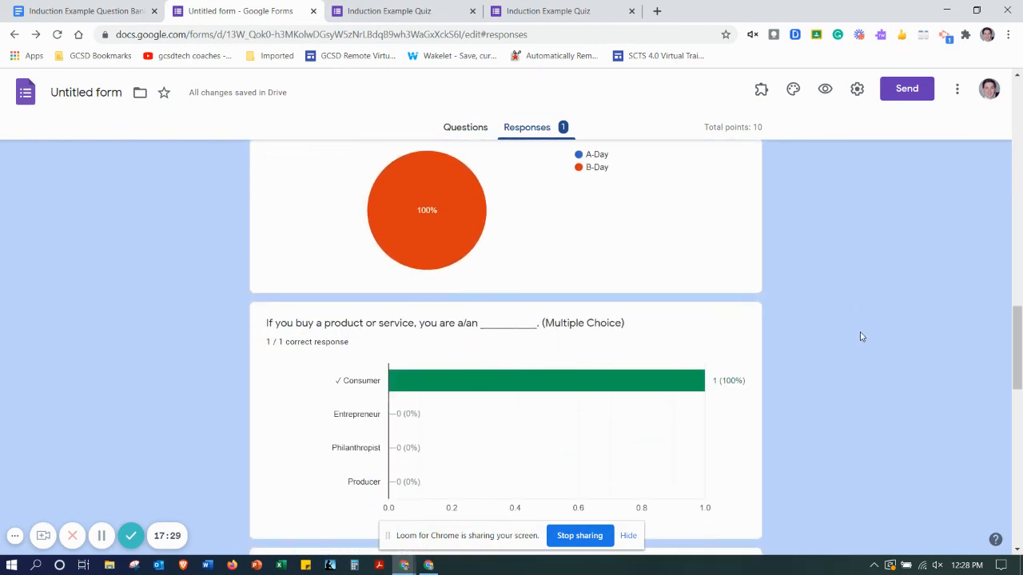
scroll(817, 343, down, 5)
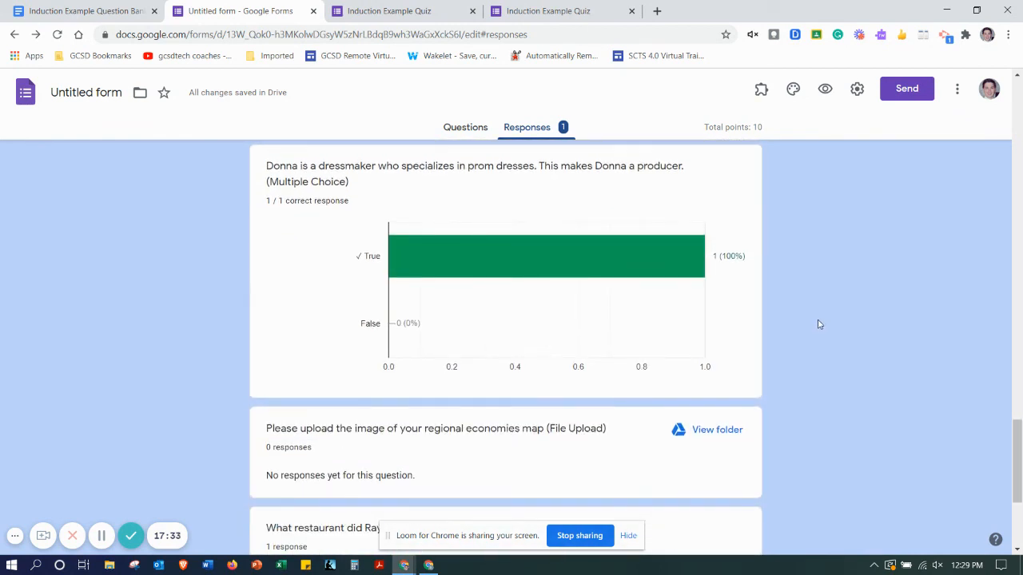
- Create a new response spreadsheet named "Induction" for the quiz's collected answers
scroll(851, 298, down, 3)
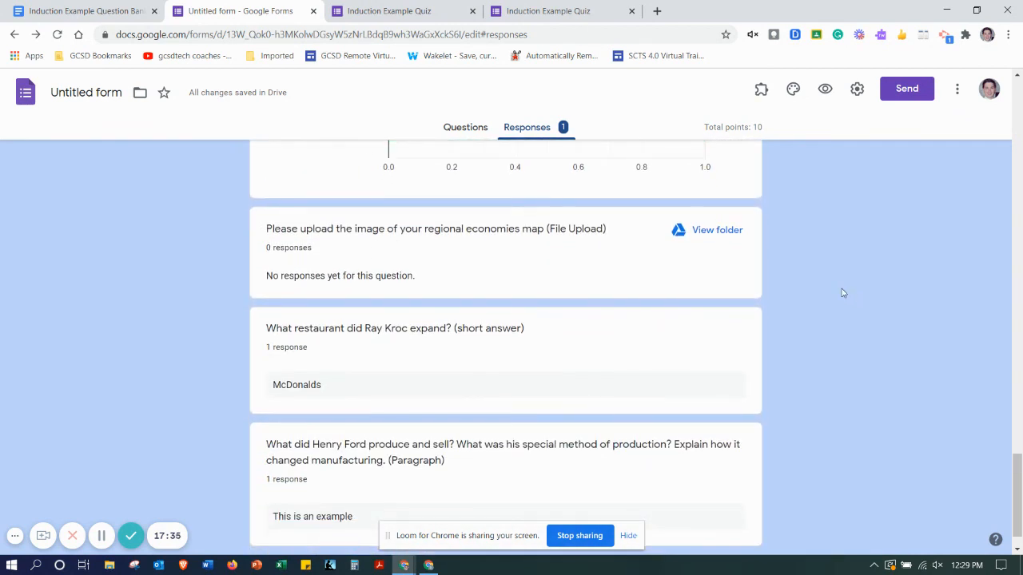
scroll(855, 294, up, 20)
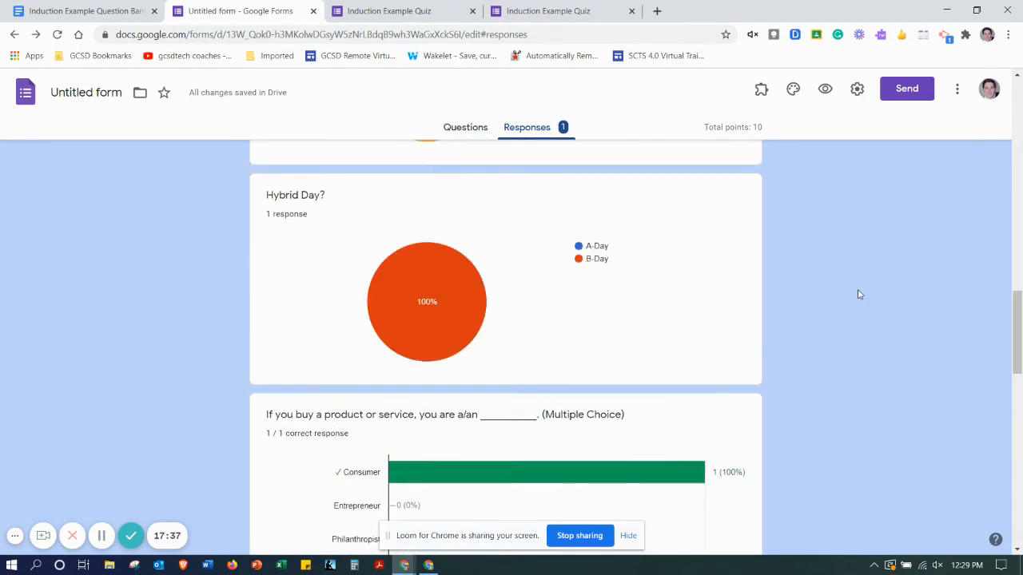
scroll(849, 293, up, 5)
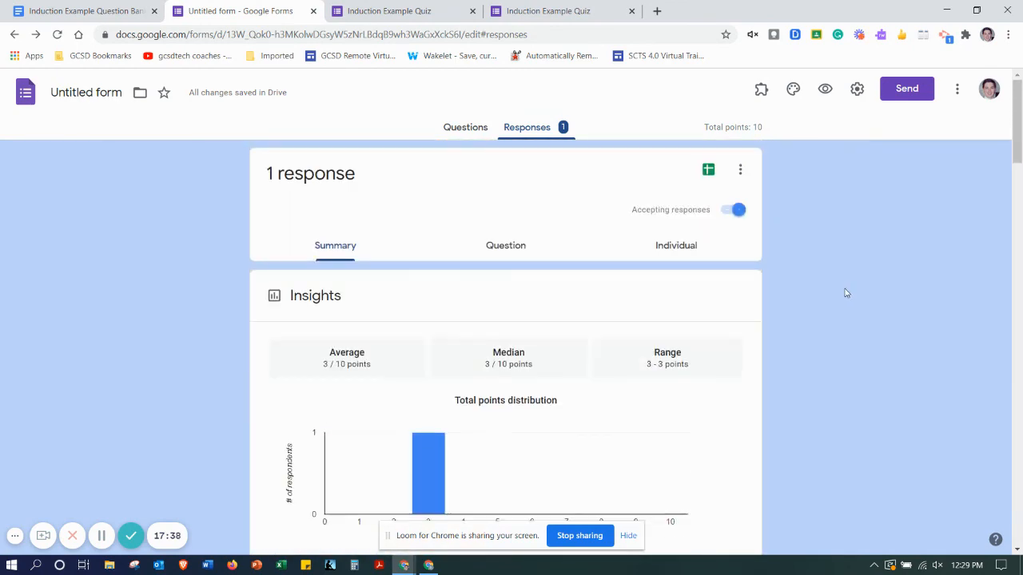
click(709, 170)
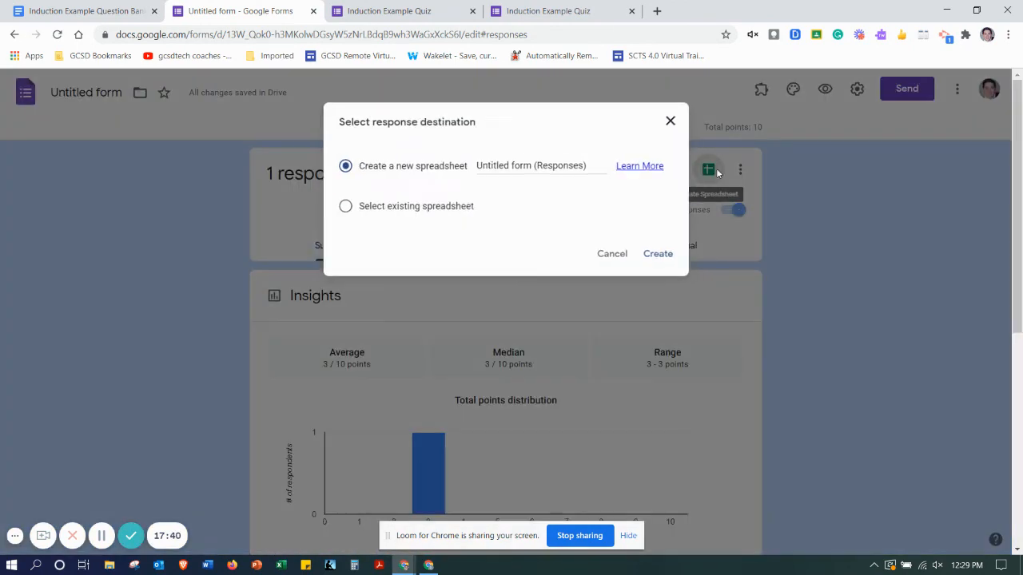
click(543, 165)
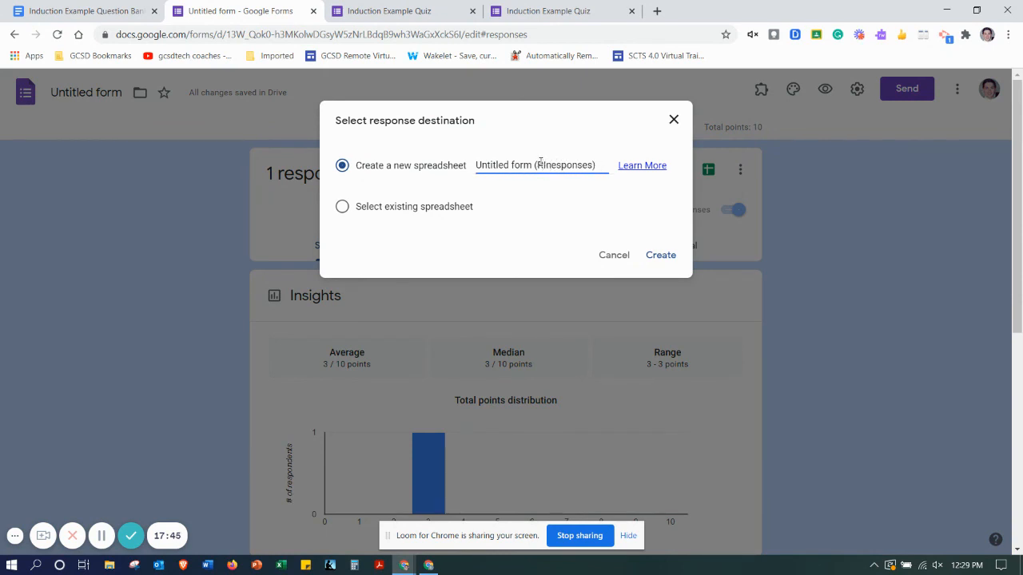
triple_click(540, 164)
key(BackSpace)
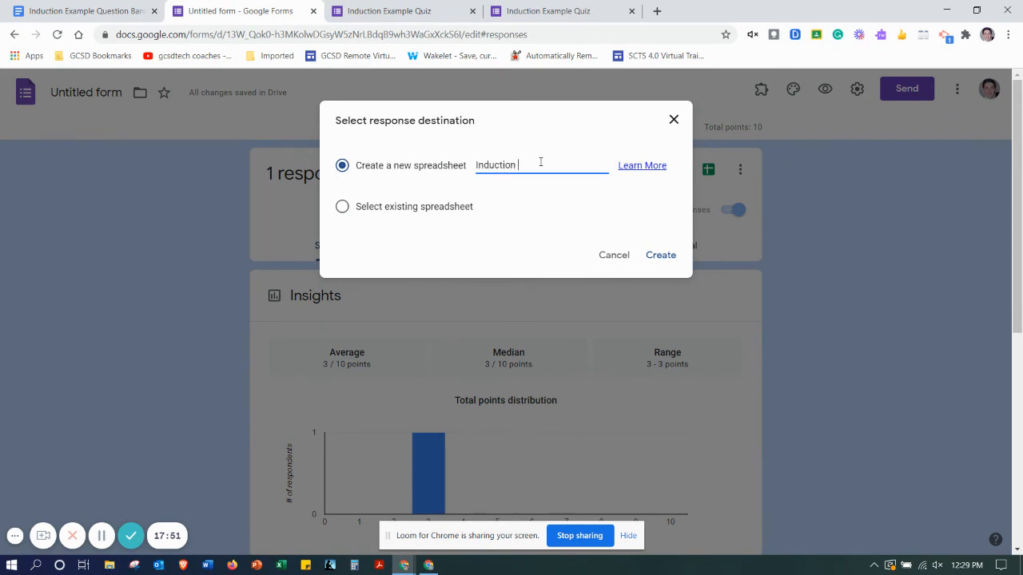
click(653, 255)
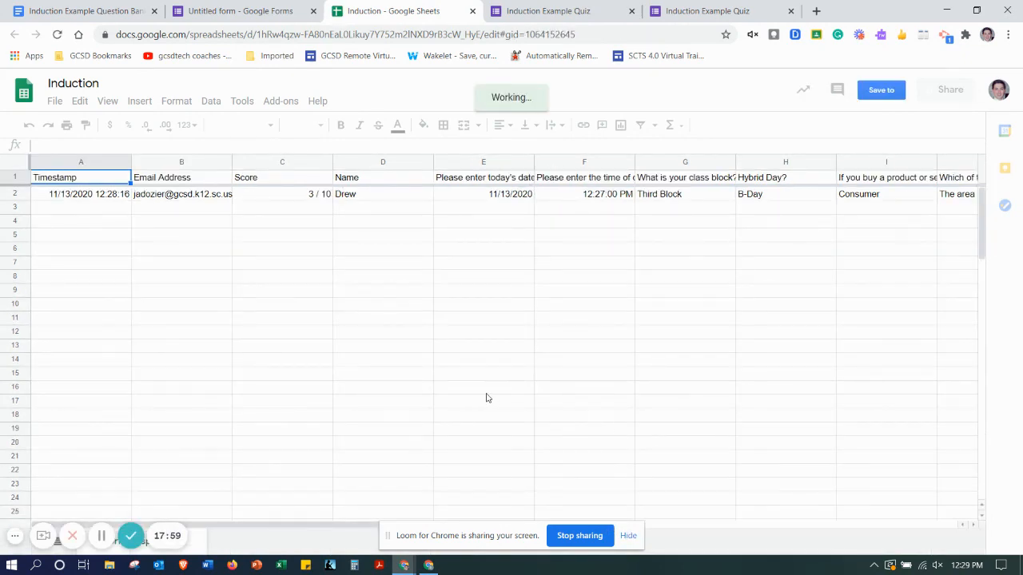
- Return to the quiz's questions in the form editor and rename the untitled form file to "Induction Example Quiz"
click(564, 10)
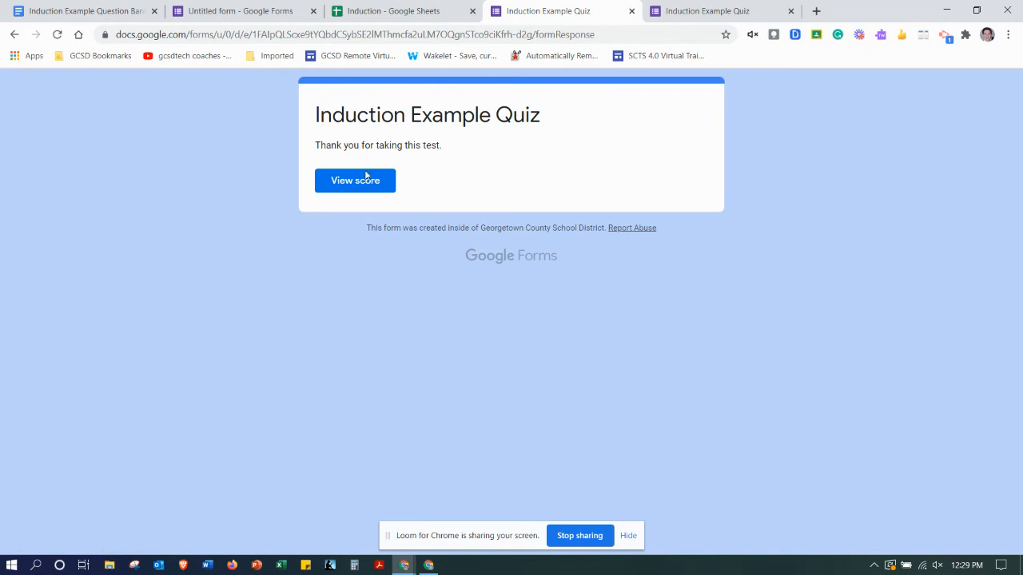
click(715, 11)
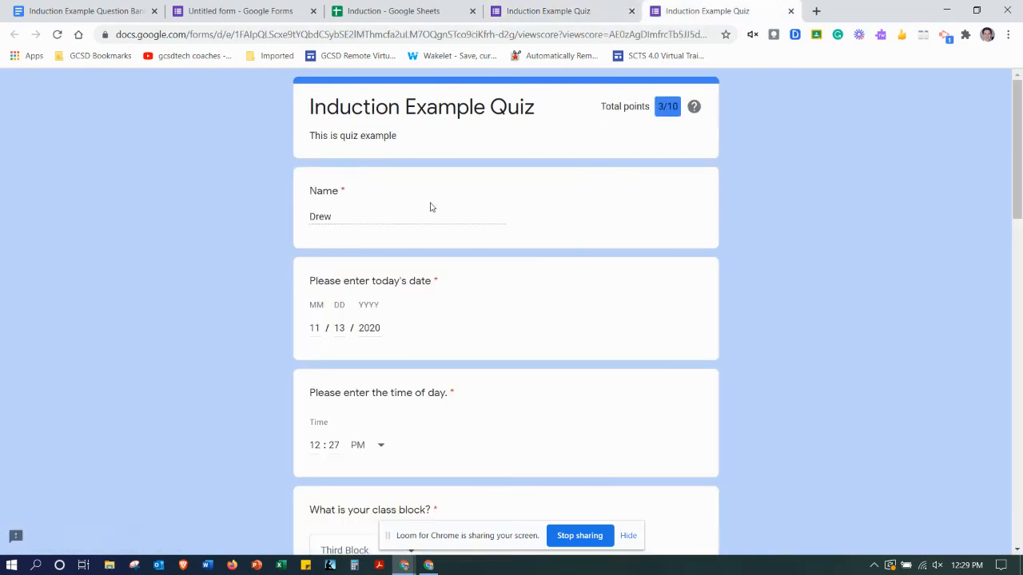
click(287, 6)
scroll(719, 312, down, 1)
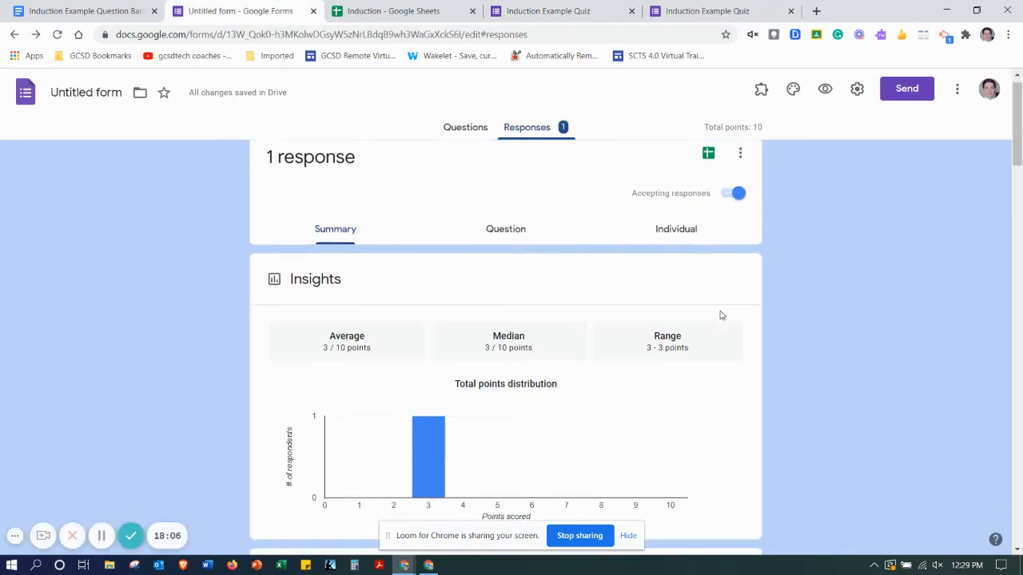
scroll(730, 303, up, 1)
click(464, 127)
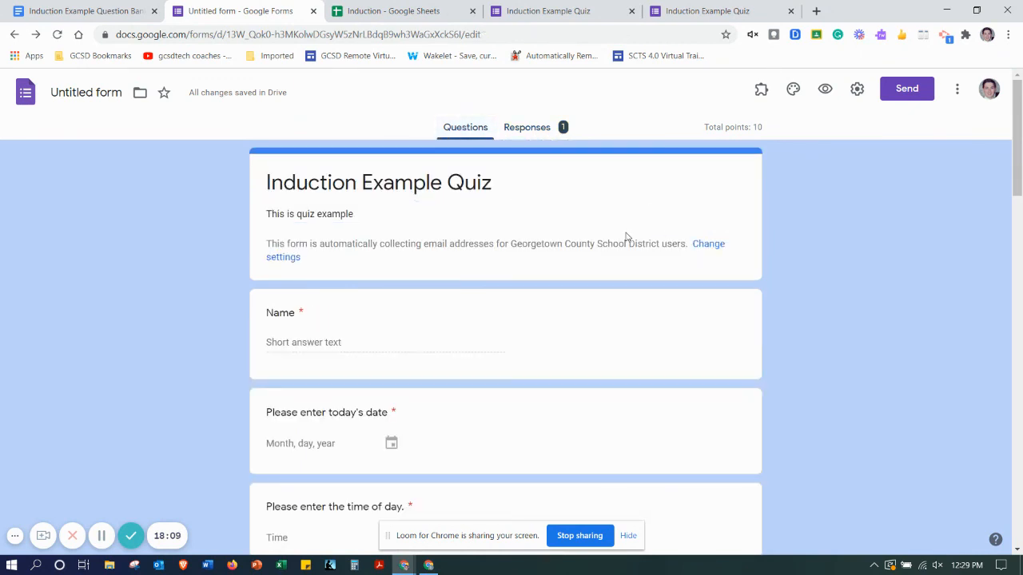
click(92, 90)
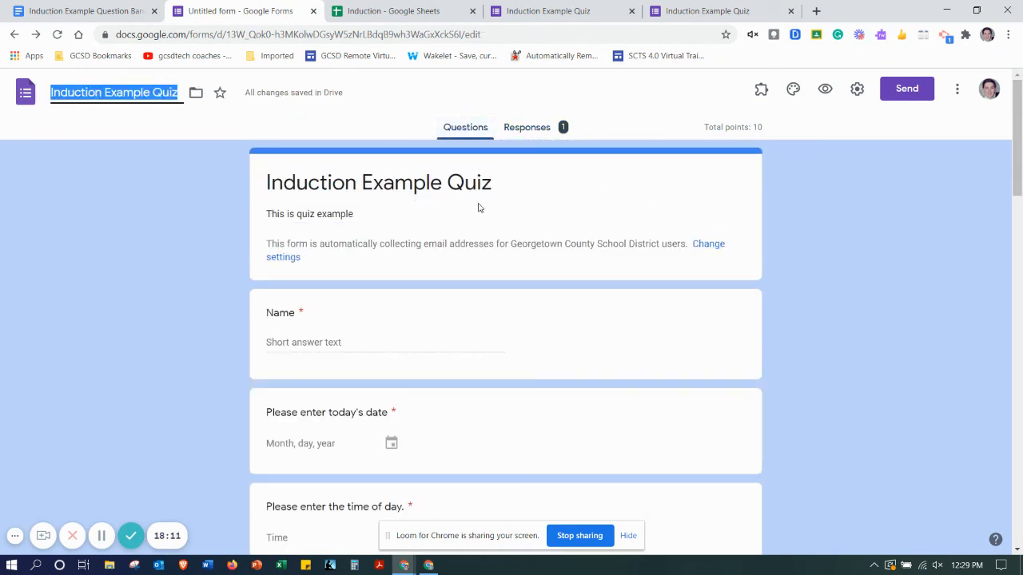
scroll(879, 263, down, 5)
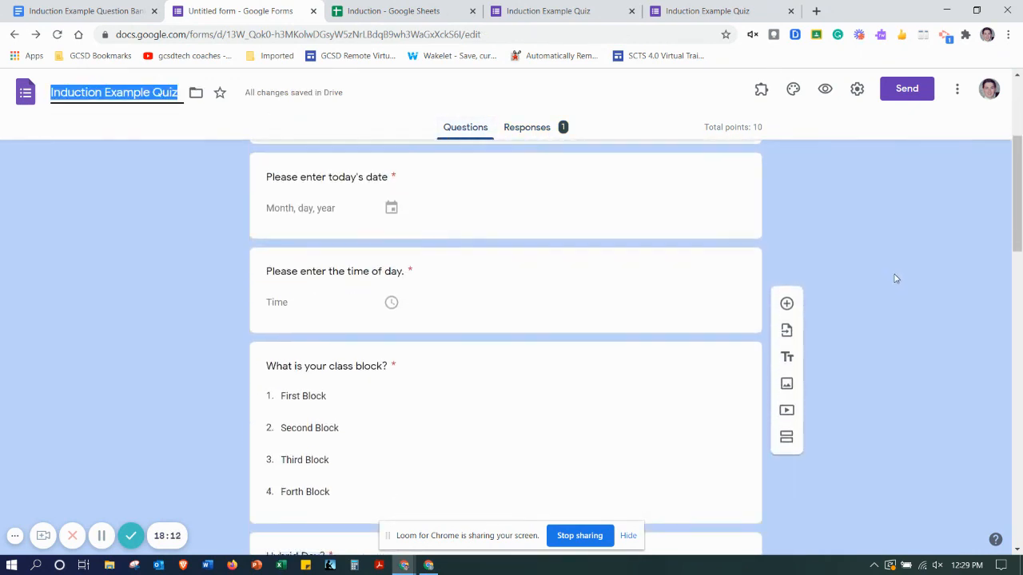
scroll(888, 338, up, 6)
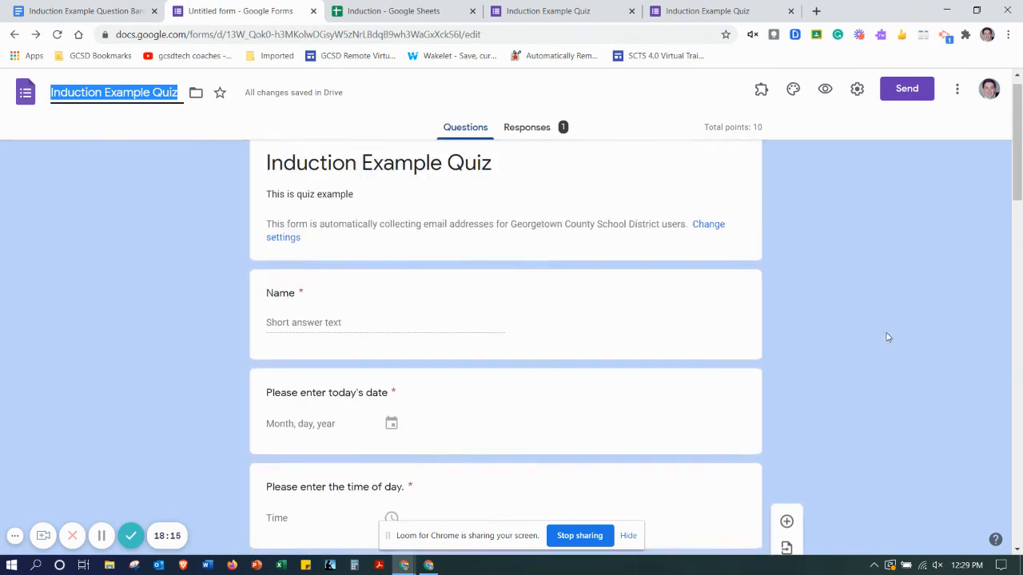